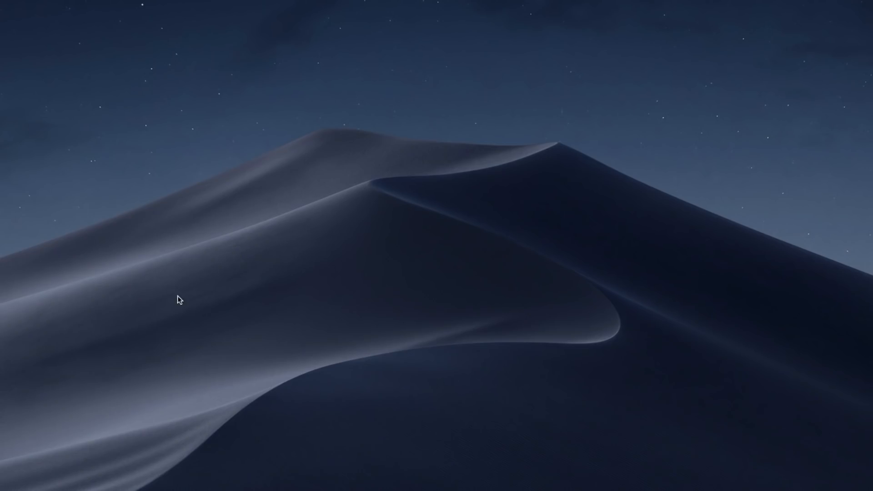
Step: Create a desktop folder named "Workflow DEMO - Making REWIND"
right_click(270, 224)
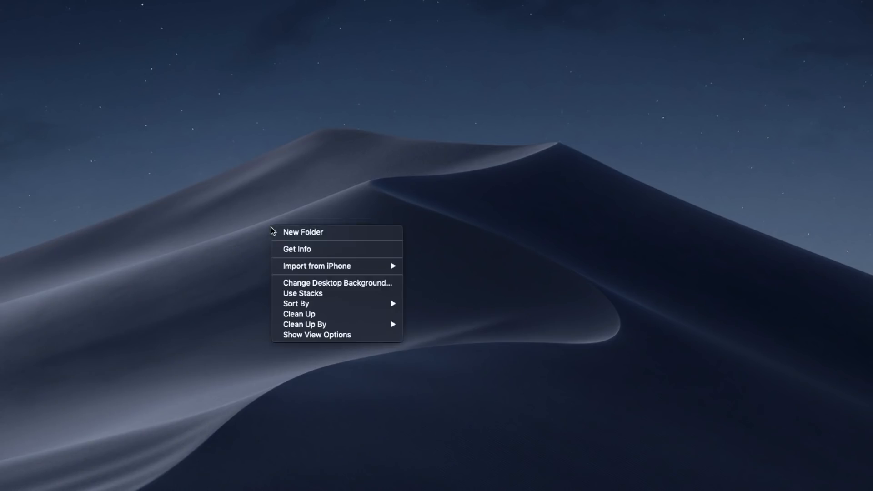
click(283, 232)
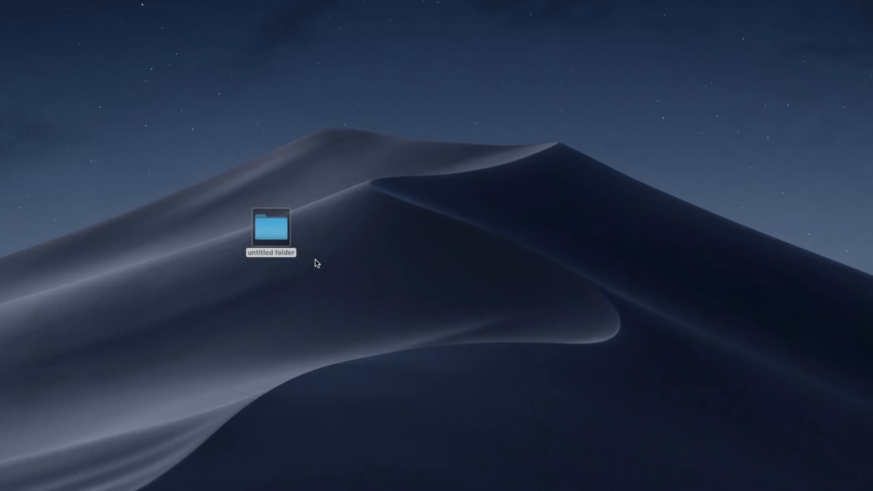
click(279, 253)
text(Workflow DEMO - Making REWIND)
key(Return)
Step: Open the "Workflow DEMO - Making REWIND" folder and add subfolders named "BROLL" and "Made Movies"
double_click(267, 231)
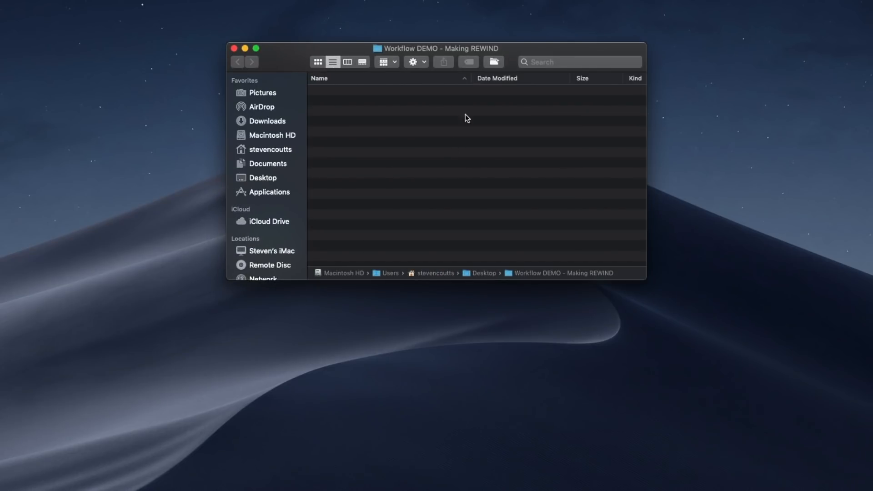
click(494, 61)
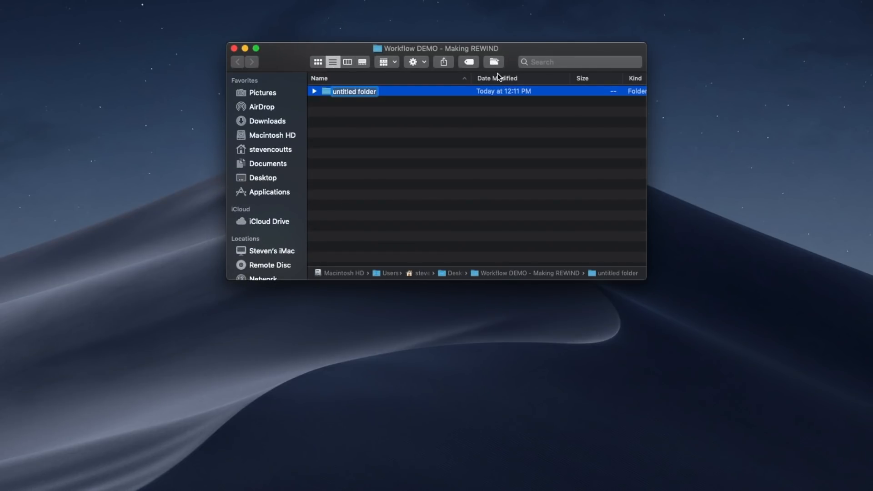
text(BROLL)
key(Return)
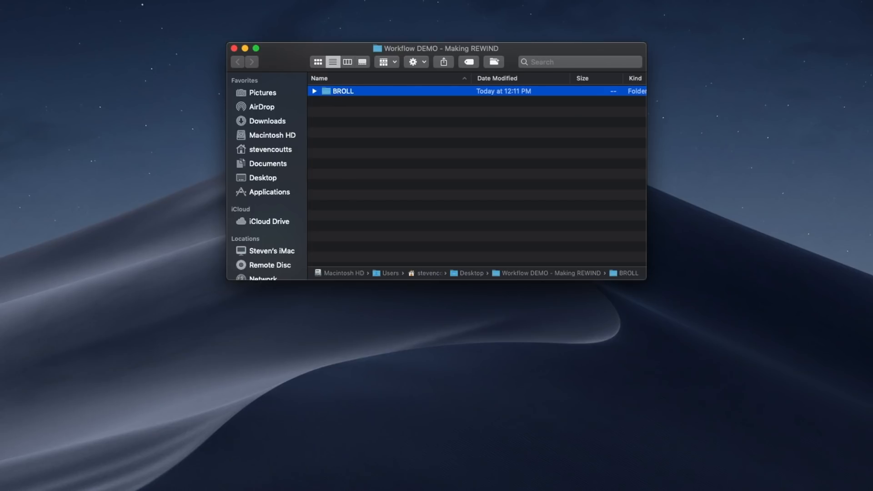
click(494, 61)
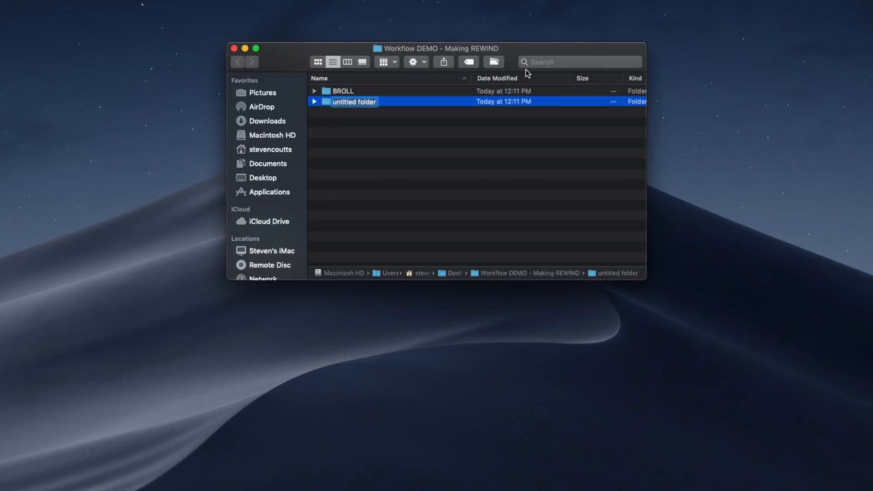
text(Made Movies)
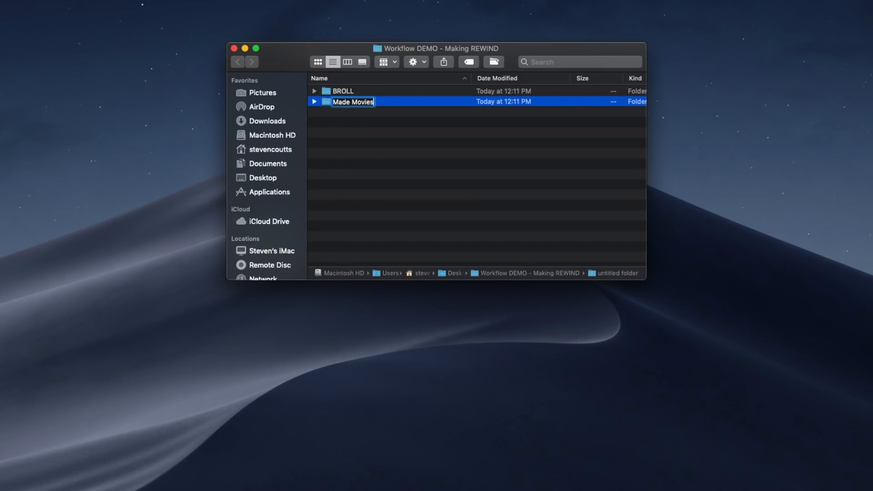
key(Return)
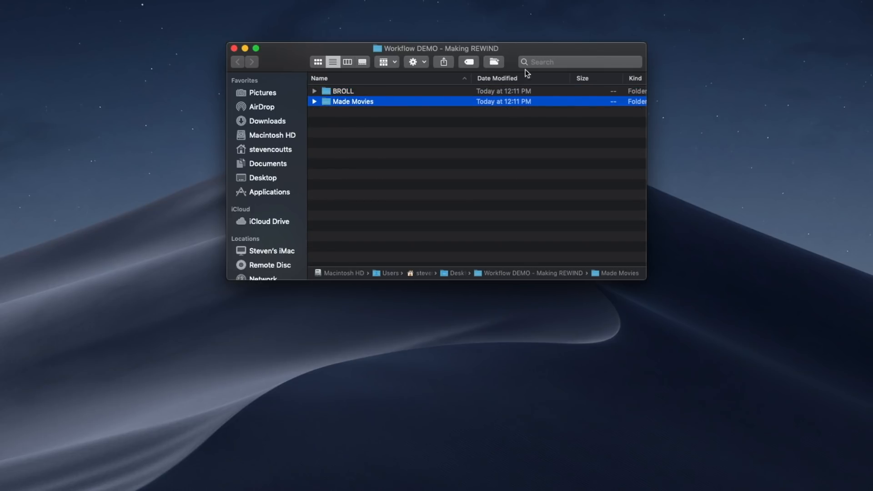
Step: Add three more subfolders named "Music", "Spark" and "Voice Over" to the "Workflow DEMO - Making REWIND" folder
click(494, 62)
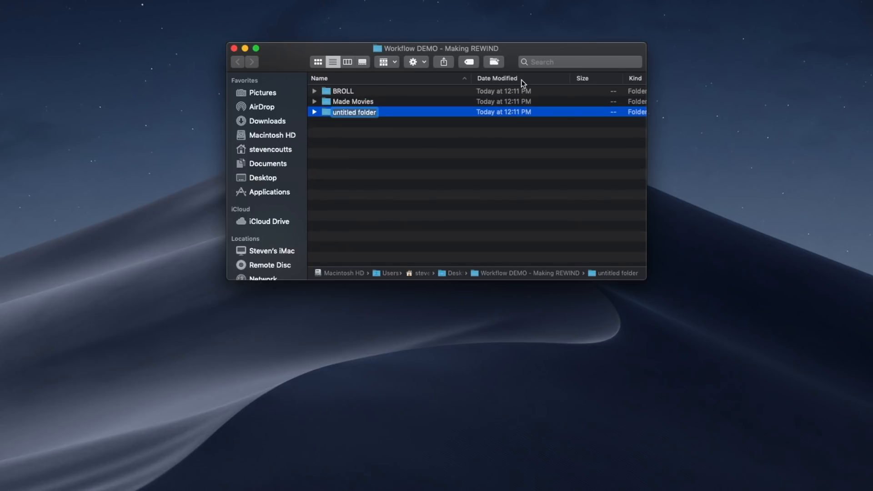
text(Music)
key(Return)
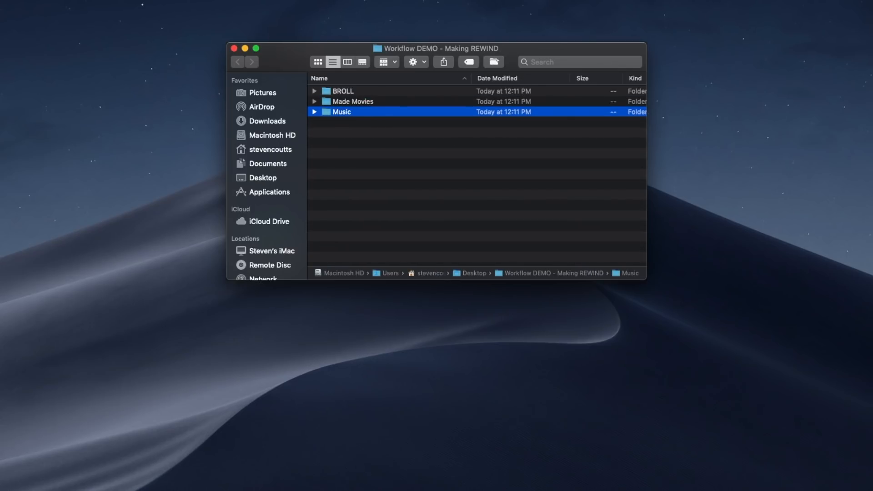
click(494, 62)
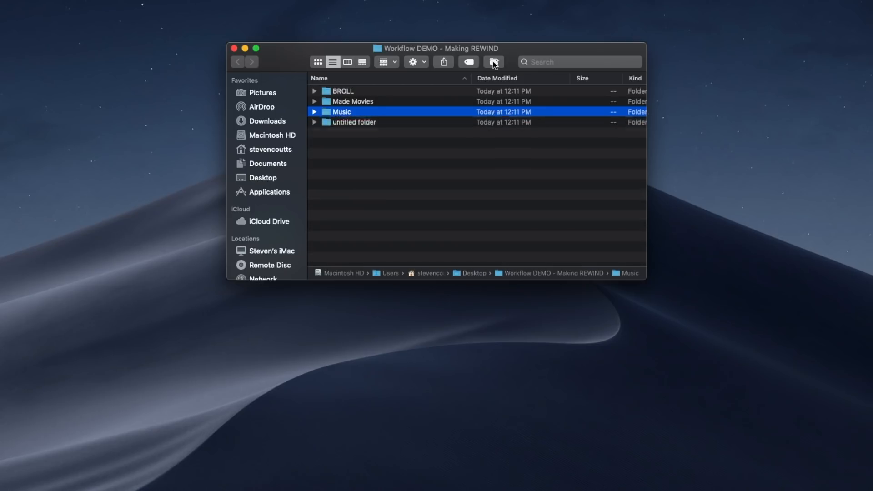
text(Spark)
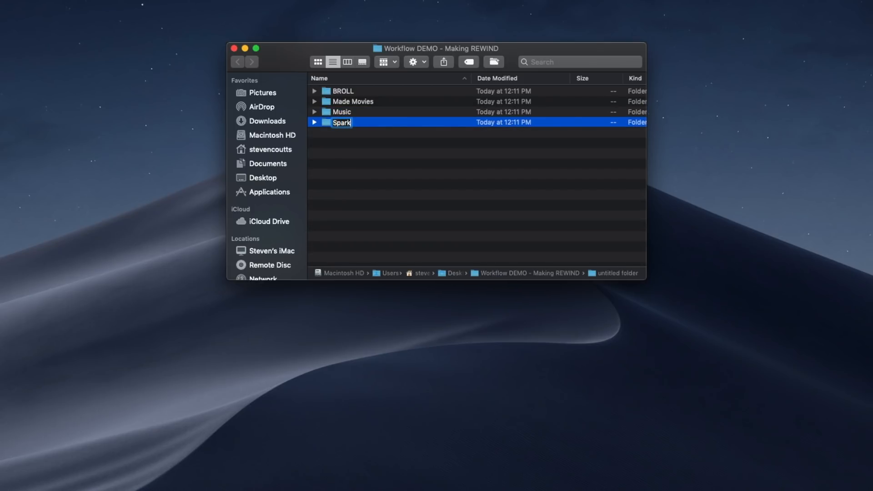
key(Return)
click(494, 62)
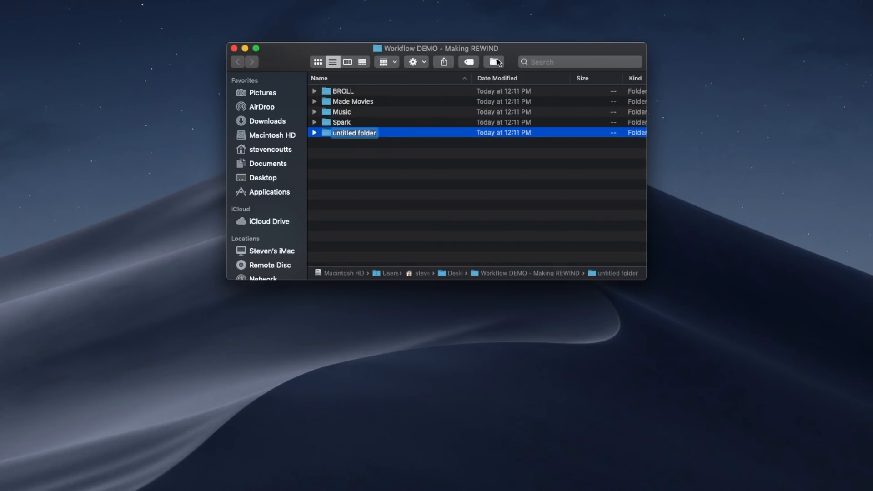
text(Voice Over)
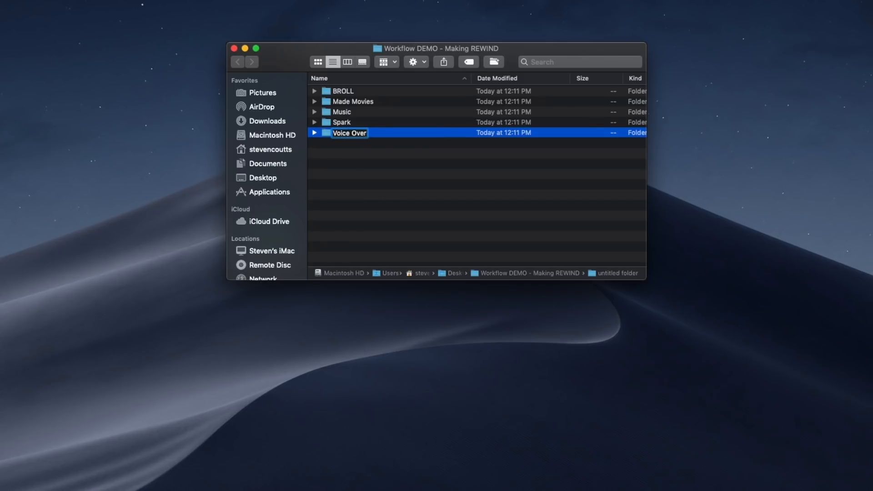
key(Return)
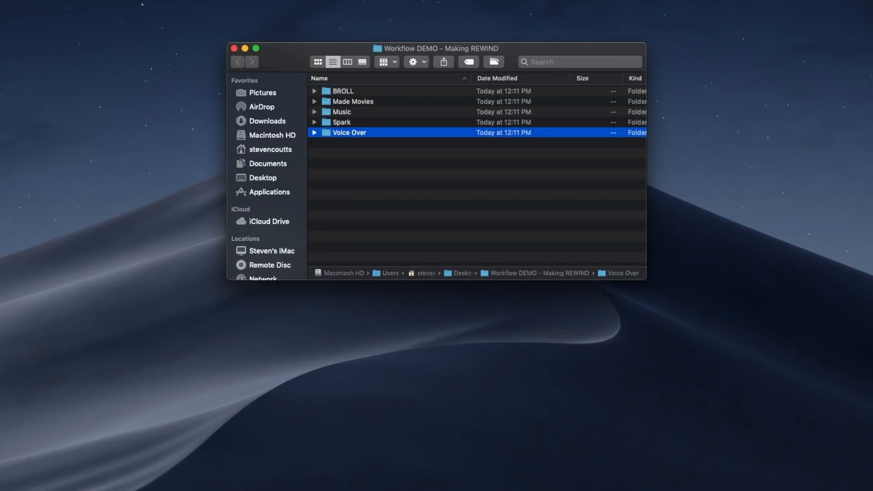
drag(288, 58, 248, 30)
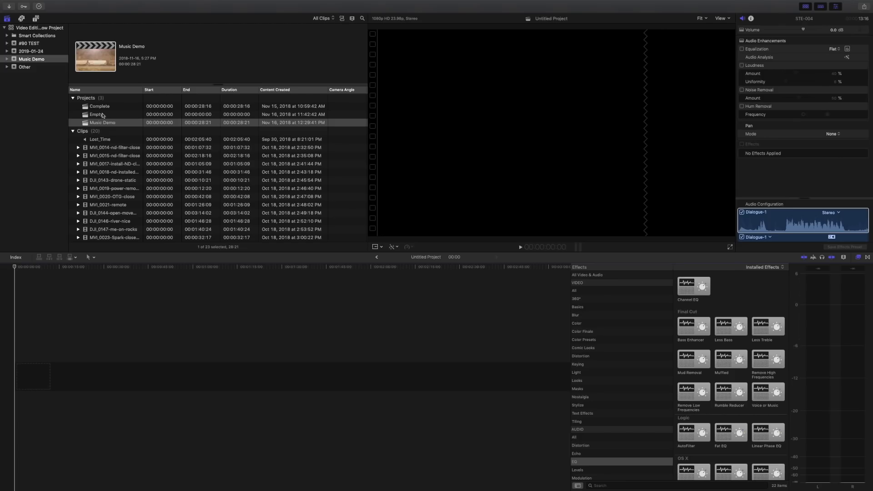
Step: In Final Cut Pro, create an event named "Workflow DEMO - Making REWIND" with a new project in the Video Editing Workflow Project library
click(58, 5)
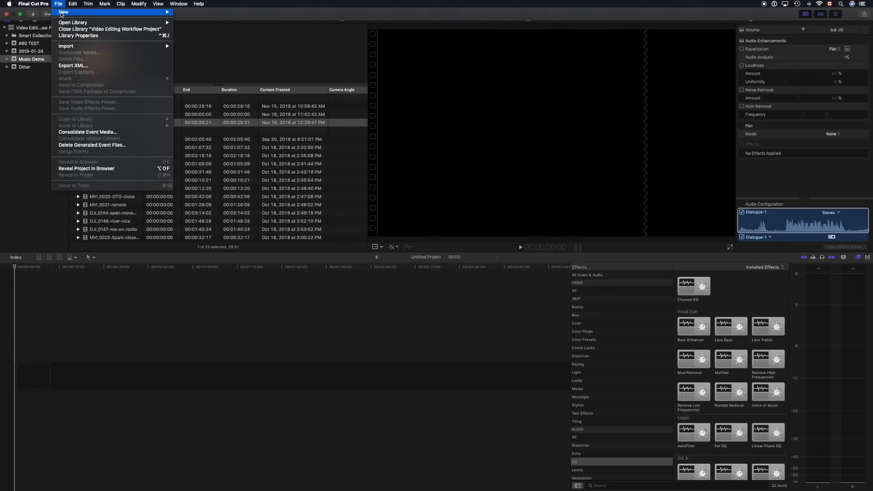
click(188, 21)
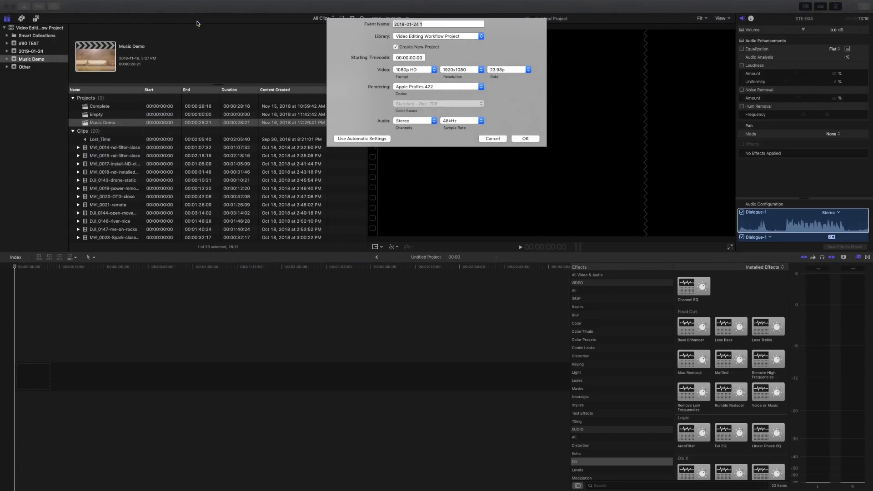
text(Wof)
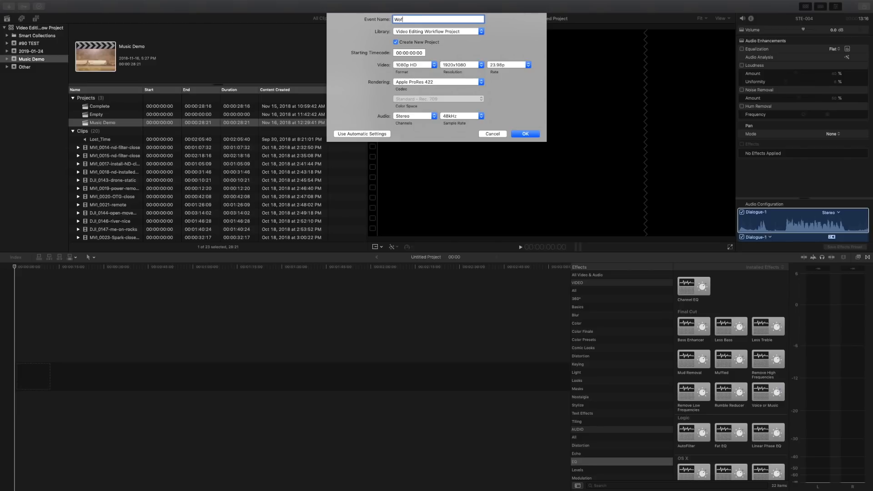
text(rkflow DEMO - Making REWIND)
click(529, 136)
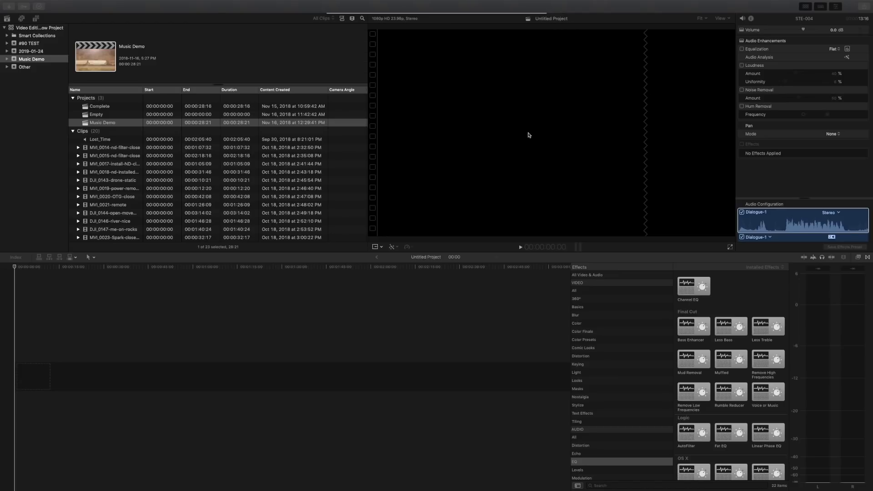
Step: Rename the untitled project in the new event as "Workflow DEMO - Making REWIND"
click(40, 76)
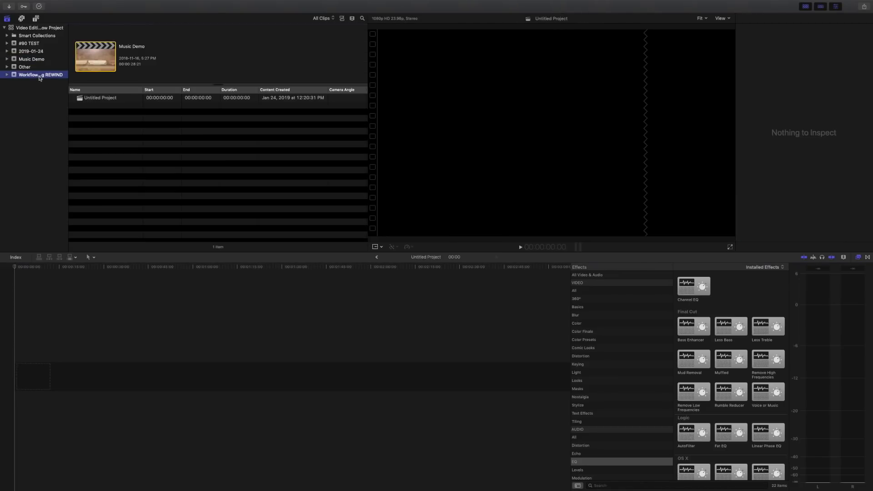
click(98, 99)
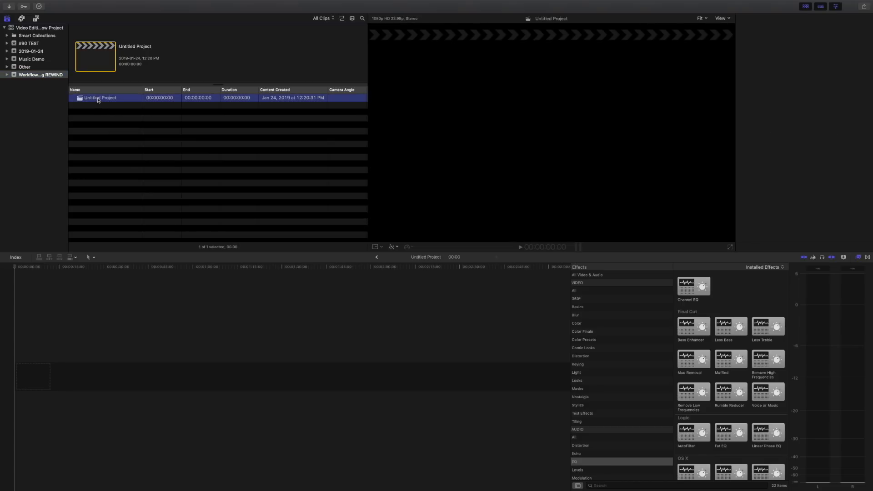
click(99, 100)
text(Workflow DEMO)
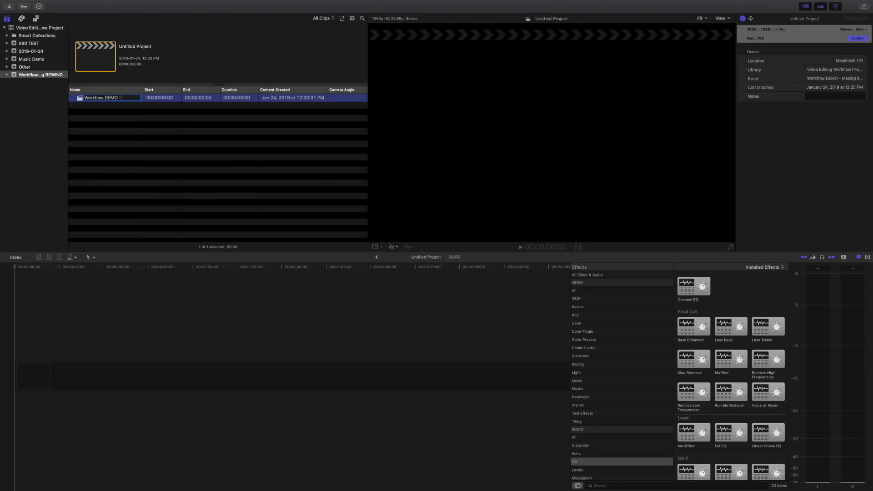
text( - Making REWIND)
key(Return)
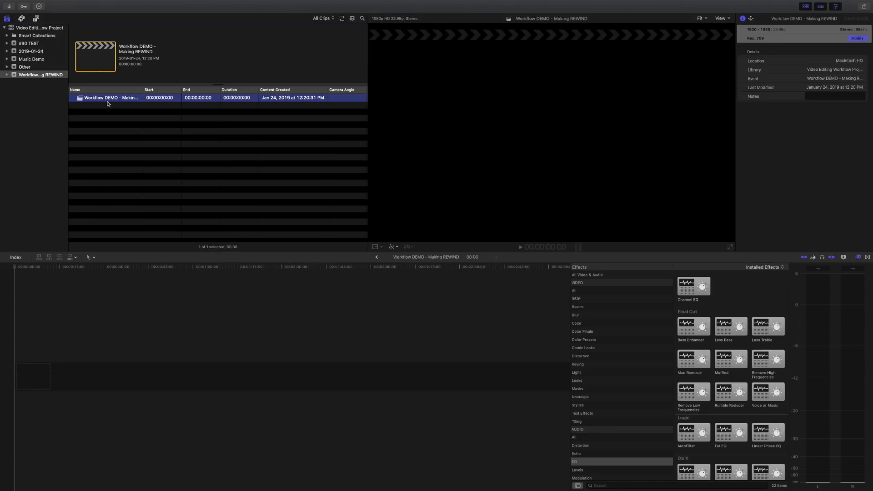
Step: Open the Media Import window for bringing footage into the library
click(59, 3)
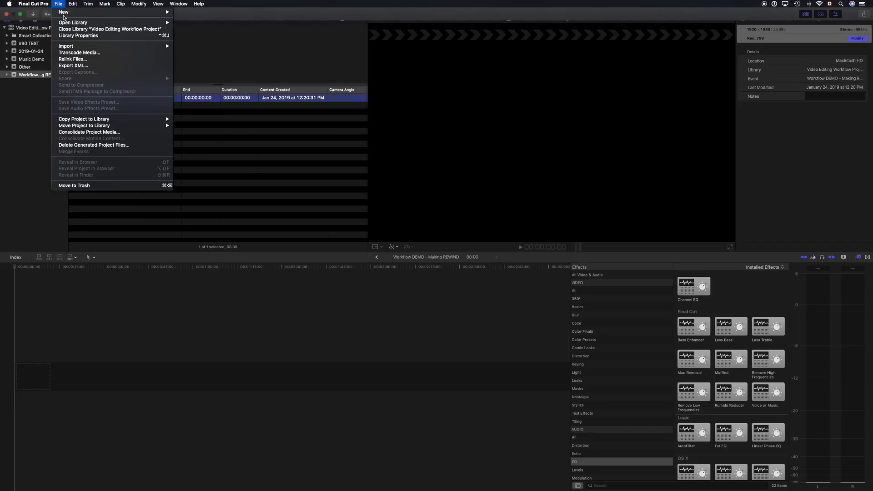
mouse_move(68, 48)
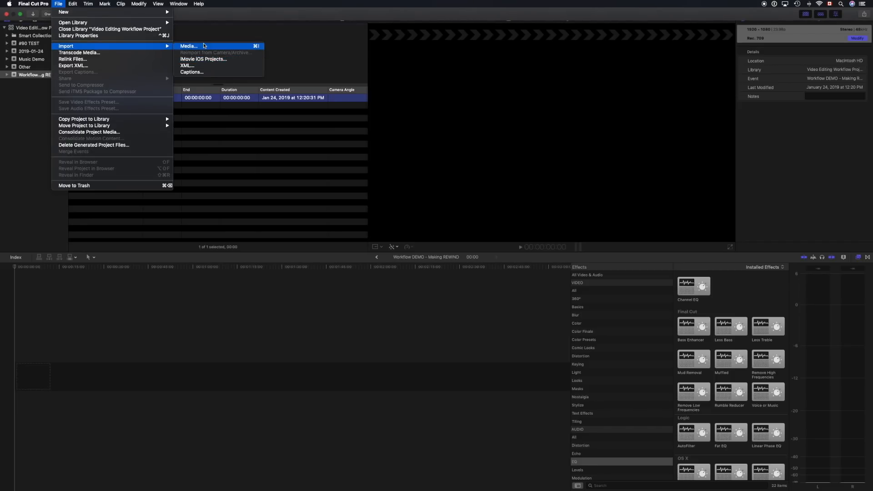
click(250, 178)
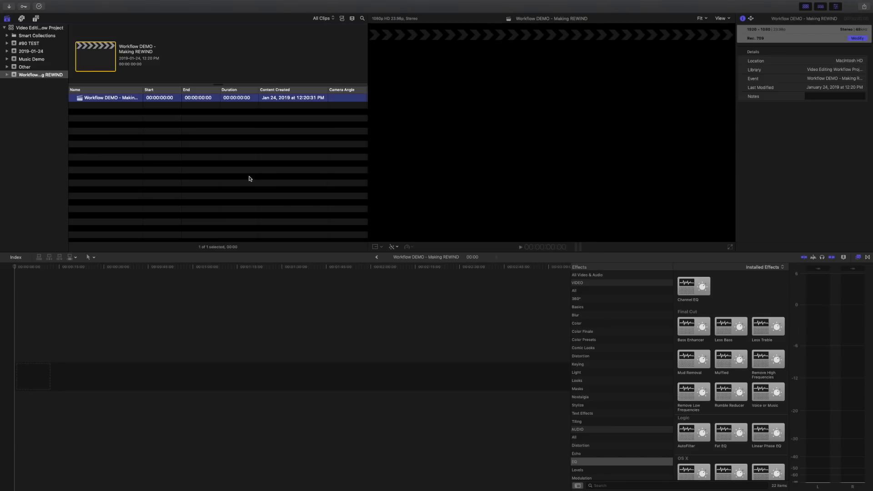
key(super+i)
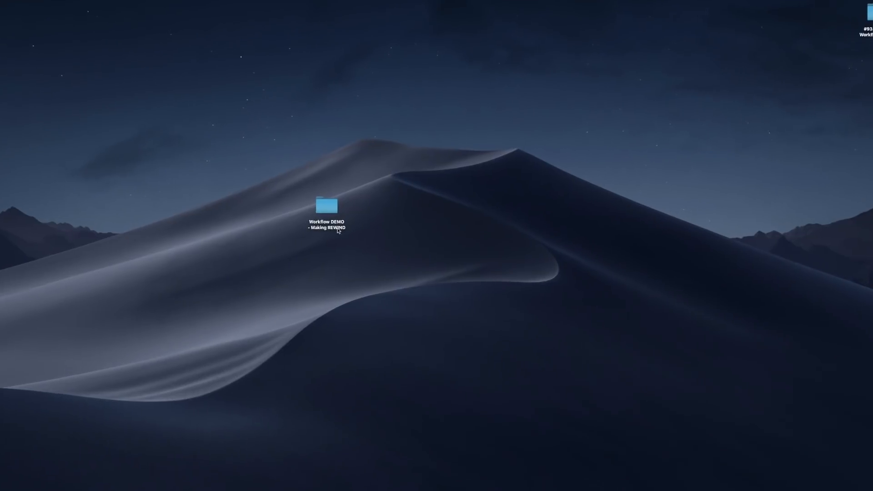
Step: In Finder, assign the tag "Finder Tag" to DJI_0199-winter-quarry-train.mp4 in the Spark folder of "Workflow DEMO - Making REWIND"
double_click(327, 206)
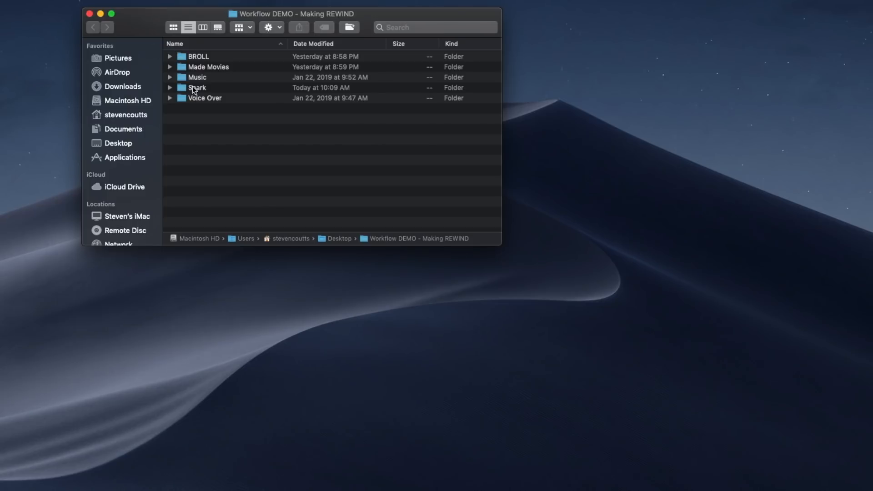
double_click(195, 87)
click(201, 56)
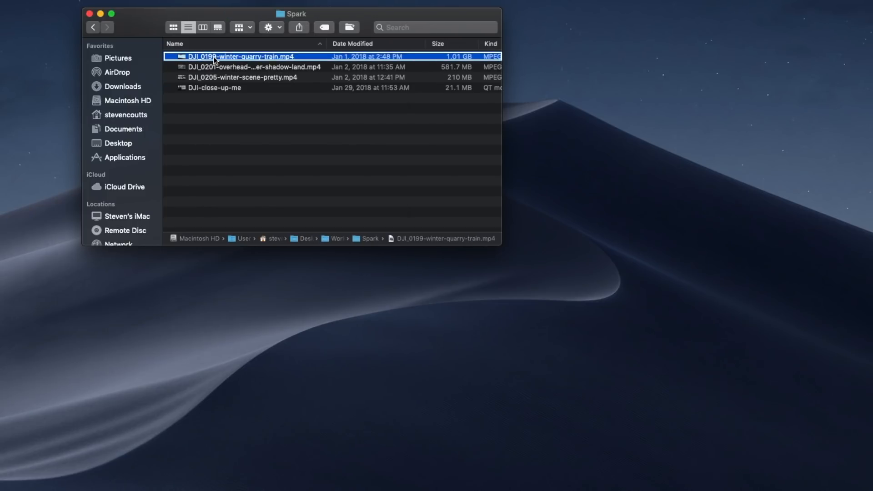
right_click(214, 57)
click(239, 276)
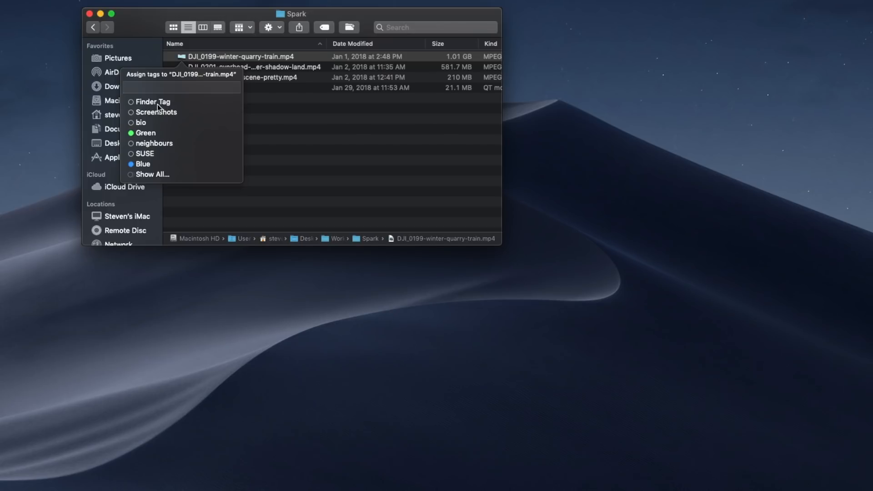
click(139, 103)
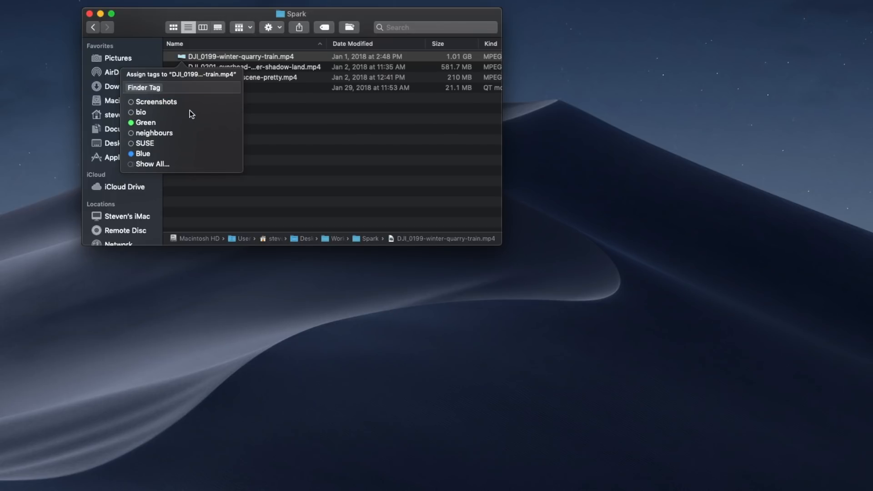
key(Return)
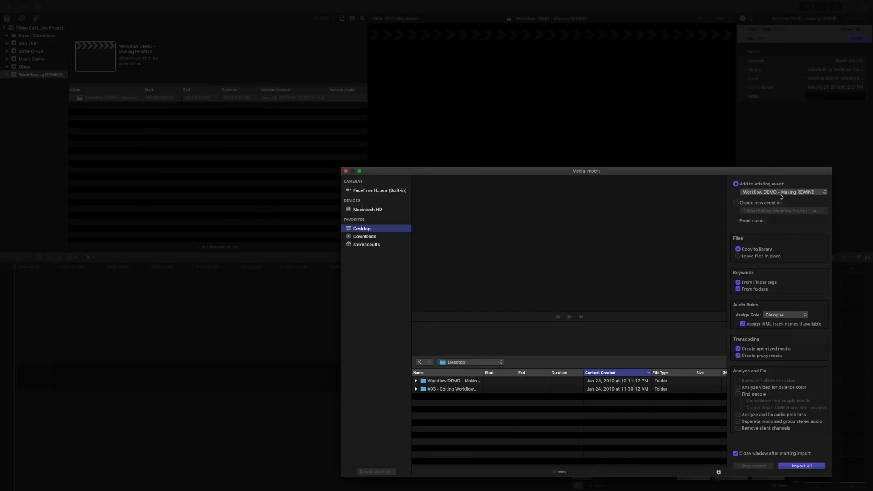
Step: In Final Cut Pro, import the BROLL, Made Movies, Music, Voice Over and Spark folders into the "Workflow DEMO - Making REWIND" event
double_click(446, 383)
click(437, 384)
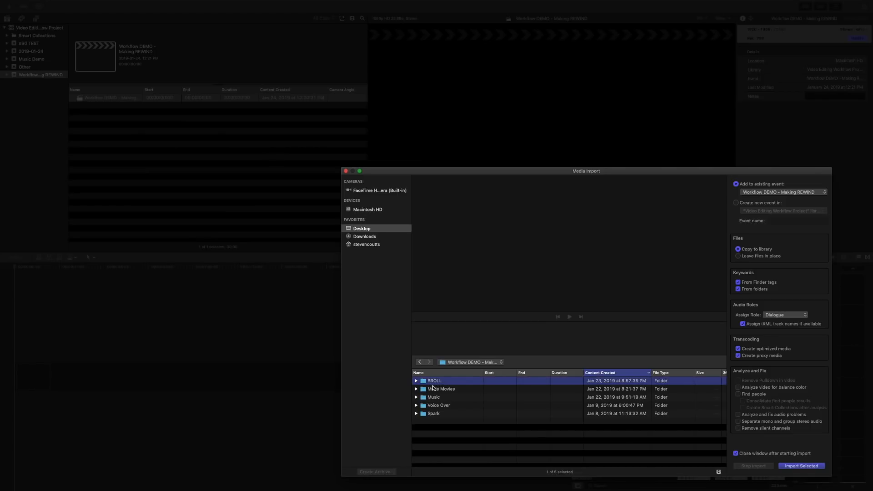
shift+click(437, 414)
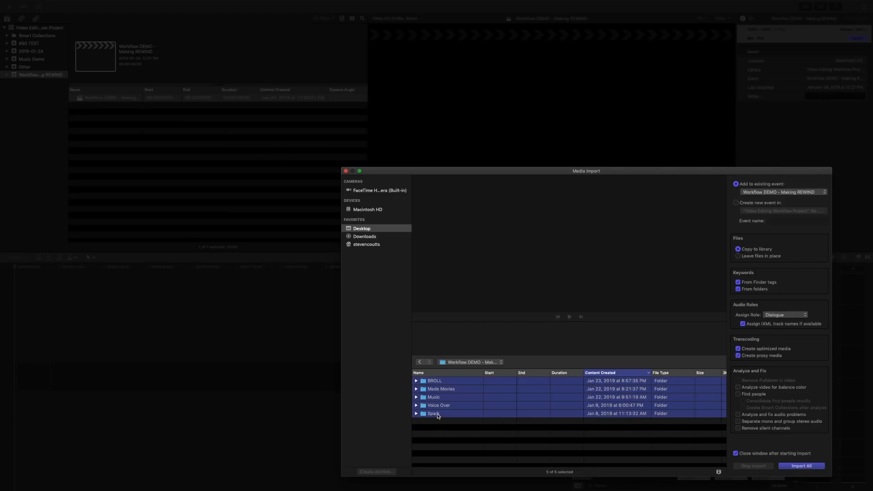
click(800, 467)
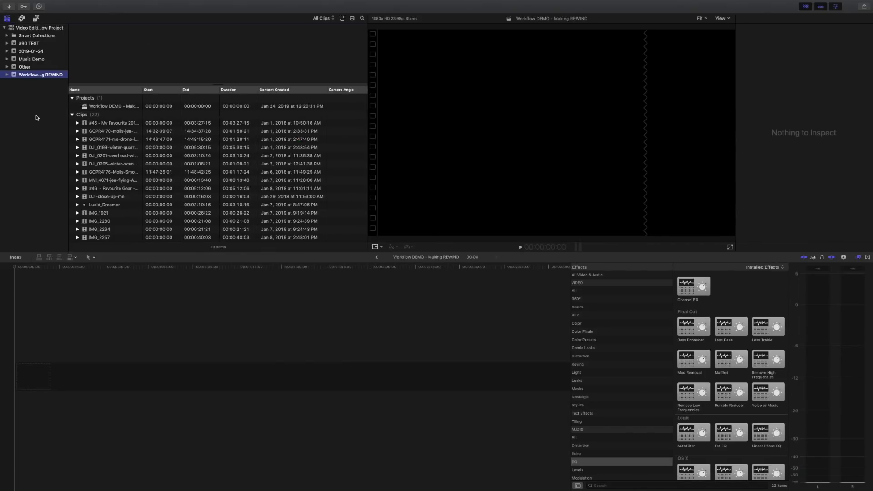
Step: Expand the "Workflow DEMO - Making REWIND" event and review its keyword collections from BROLL to Voice Over
click(7, 75)
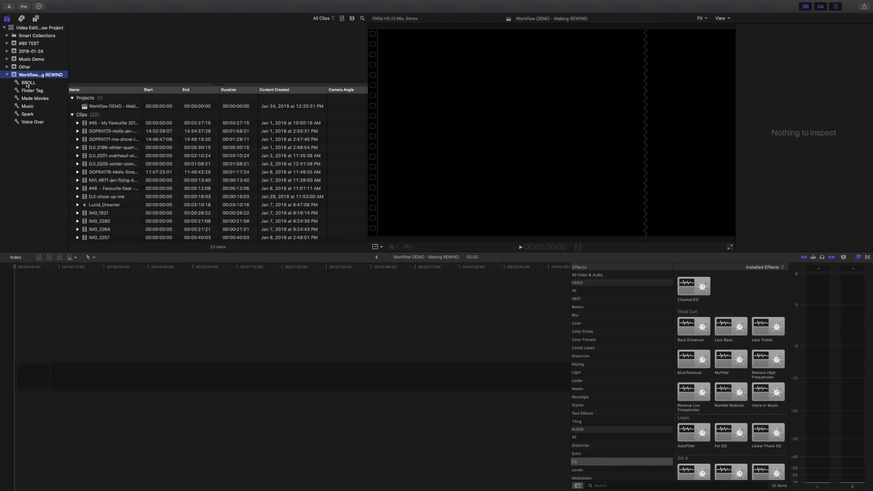
click(28, 83)
click(30, 91)
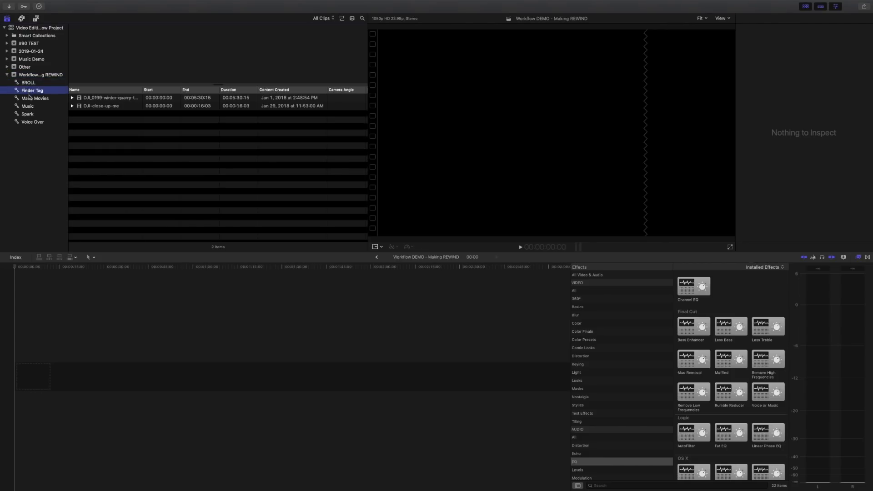
click(30, 99)
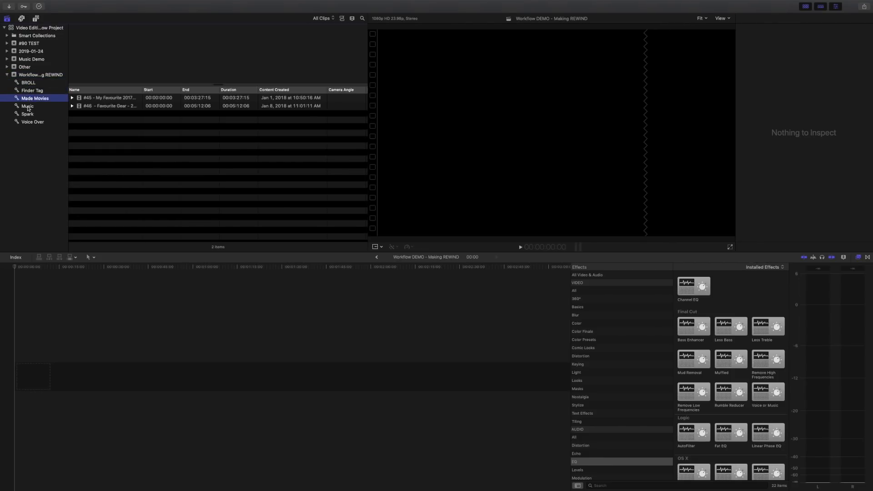
click(28, 107)
click(29, 115)
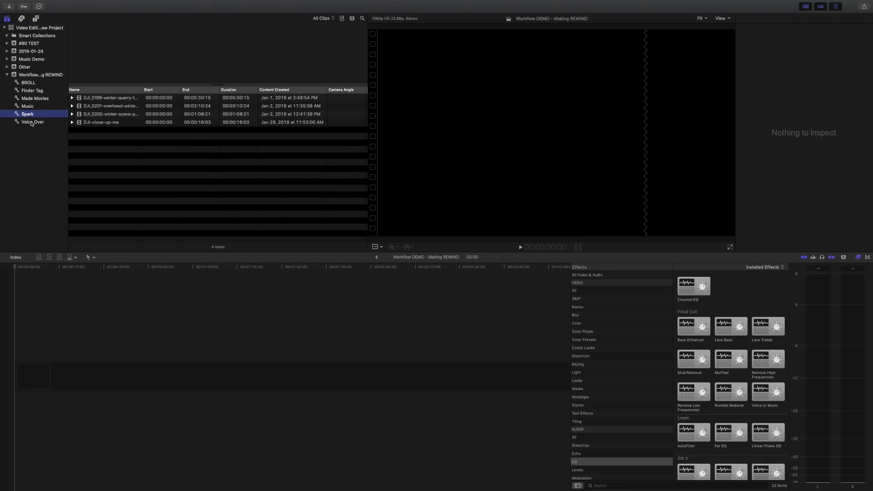
click(32, 123)
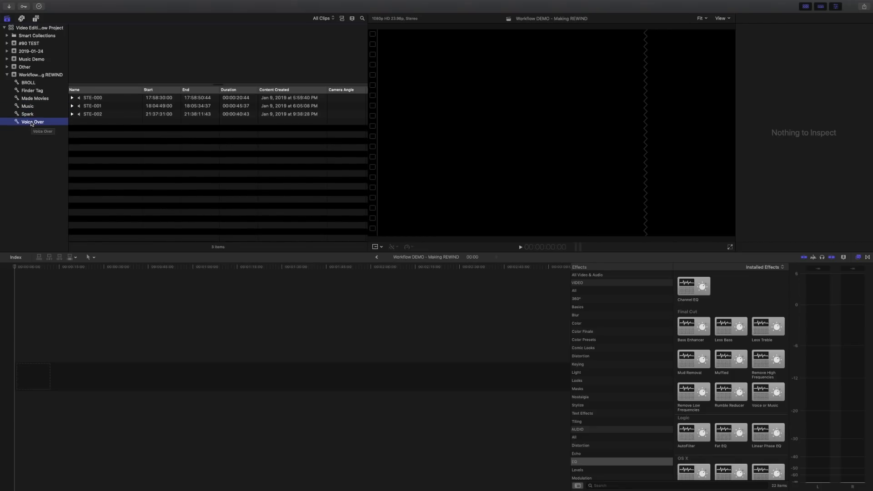
Step: Inspect the keywords assigned to the DJI_0199-winter-quarry-train and DJI_0201-overhead-winter-shadow-land clips in the Spark collection
key(super+k)
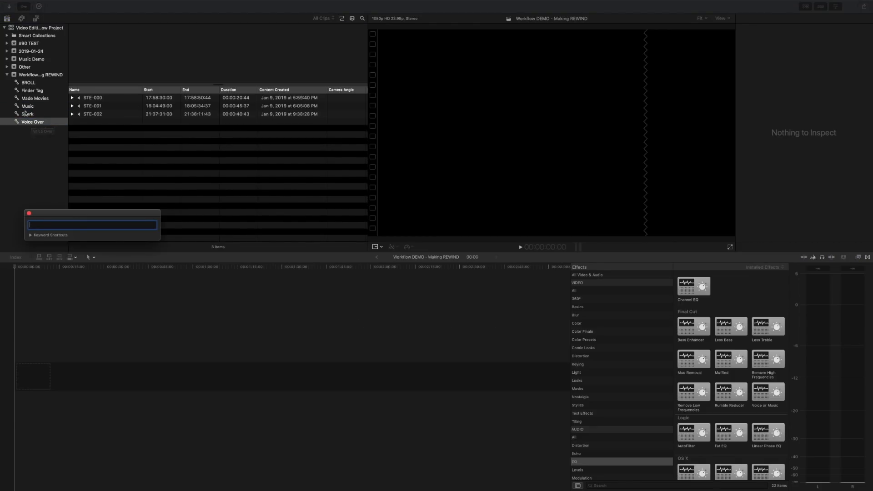
click(27, 116)
click(27, 115)
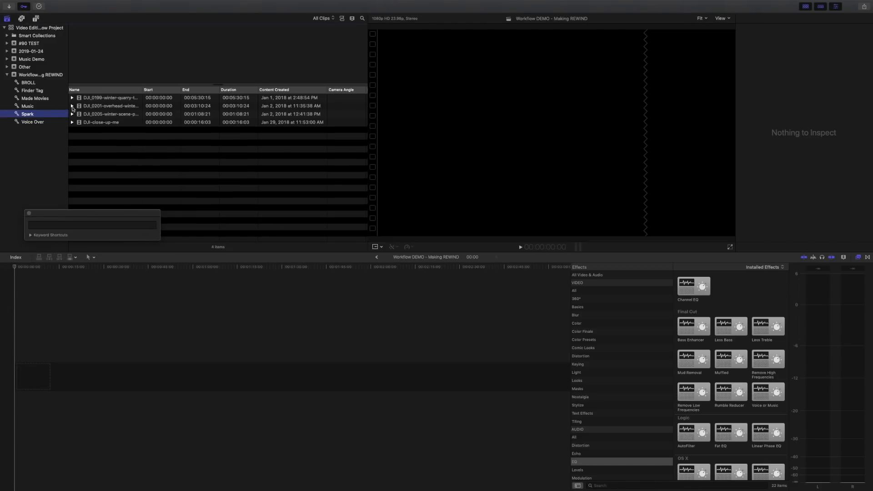
click(96, 100)
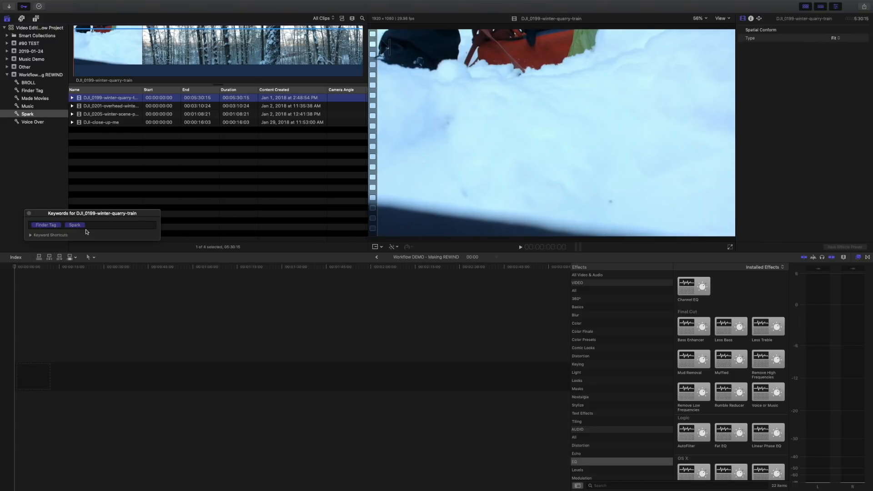
click(111, 106)
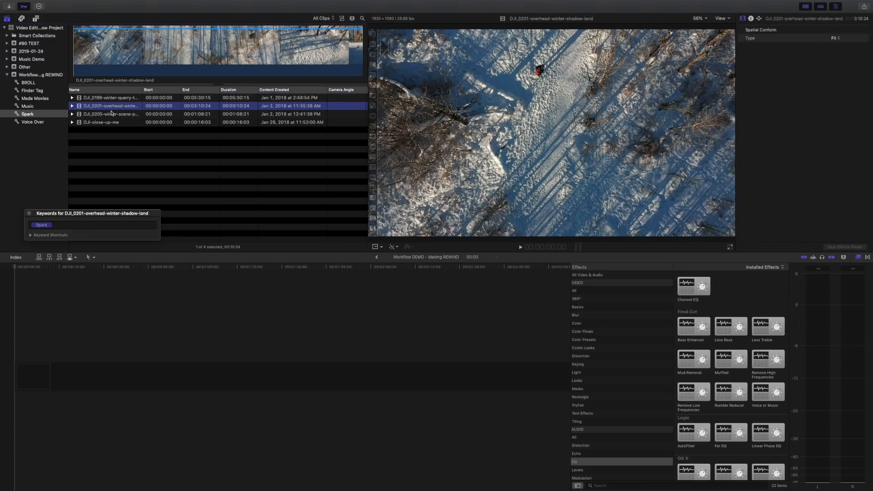
click(47, 226)
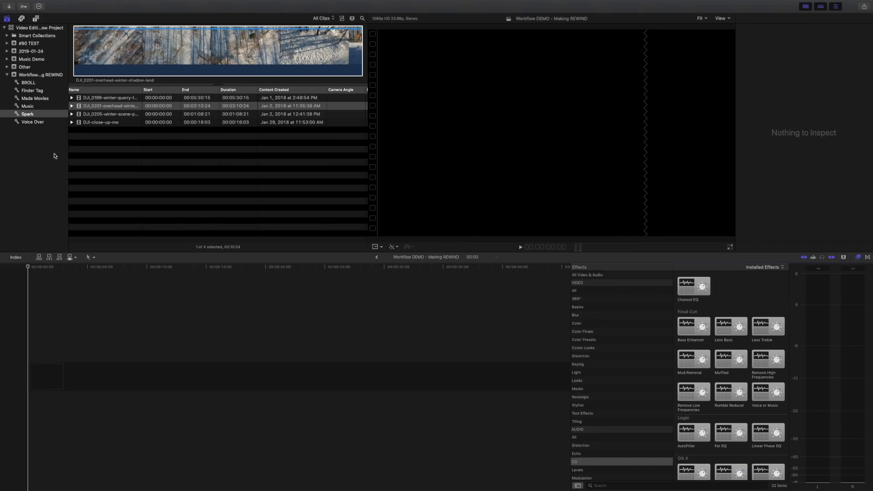
Step: Add the Custom solid generator to the start of the empty project timeline
click(36, 19)
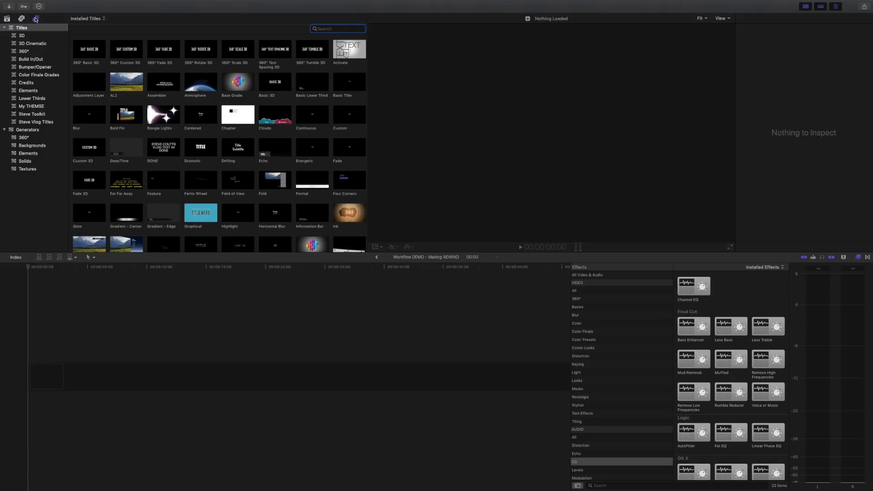
click(24, 162)
drag(84, 55, 33, 370)
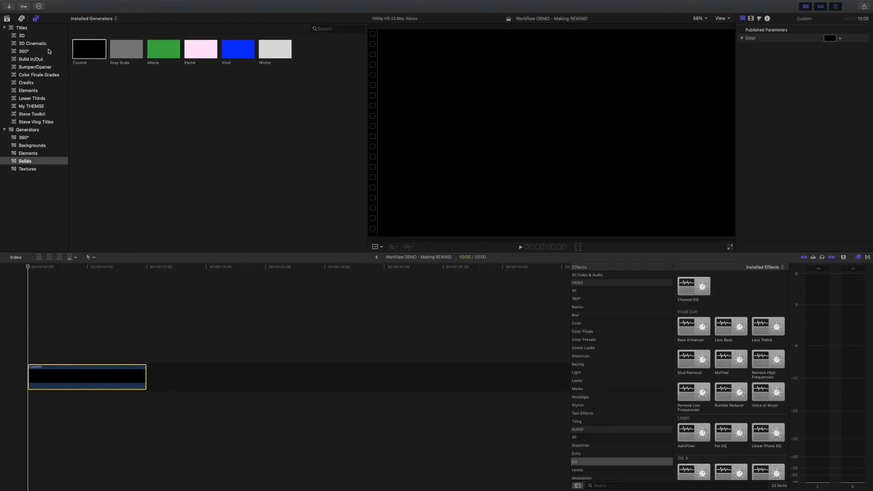
Step: Place a Custom title above the start of the black solid and set its text to "JANUARY 1, 2018"
click(21, 29)
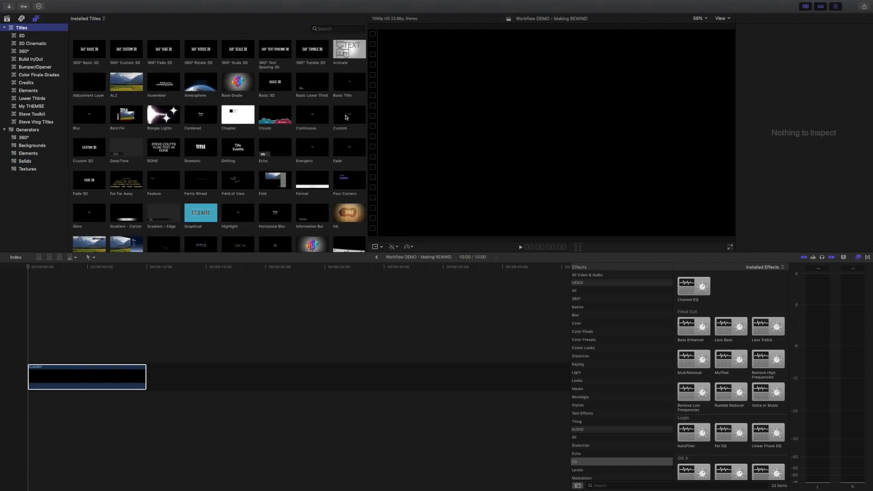
drag(211, 171, 44, 340)
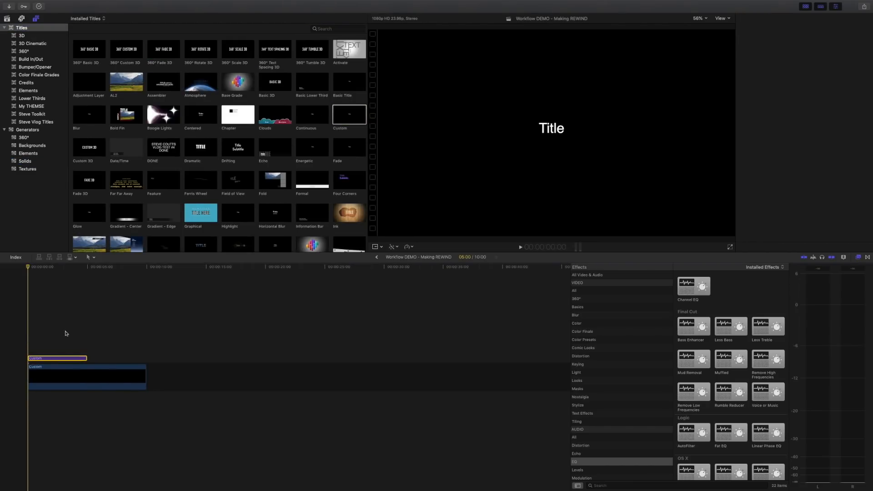
double_click(551, 128)
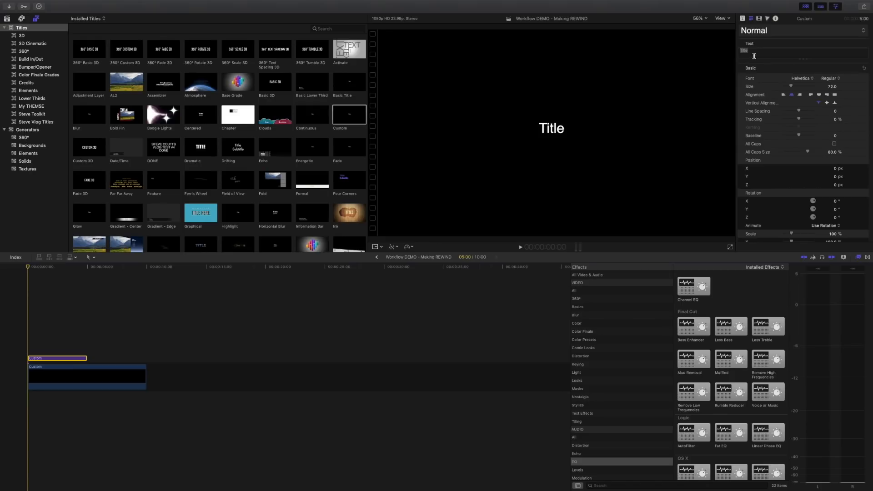
text(JANUARY 1)
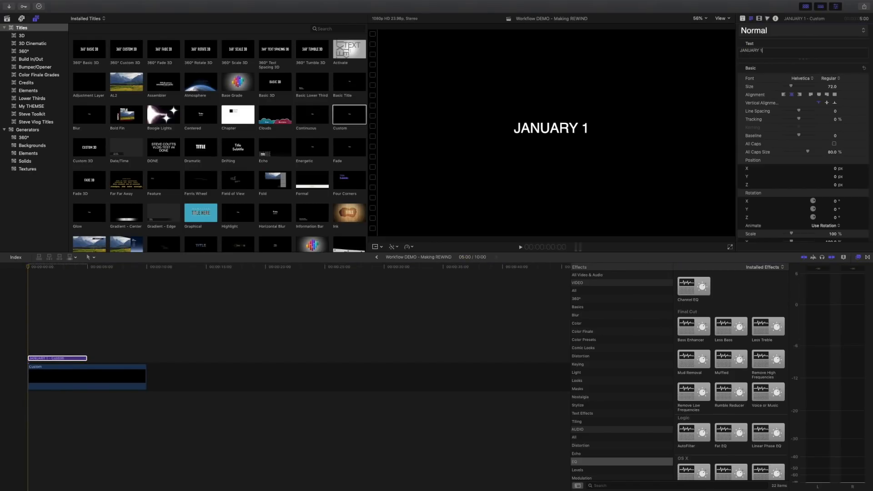
text(, 2018)
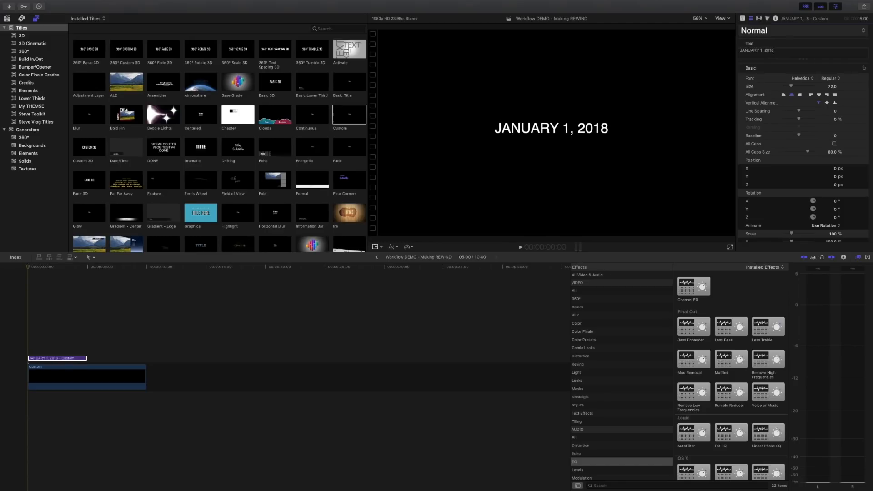
Step: Format the date title in DIN Condensed at size 144 and move it slightly lower in the frame
click(812, 80)
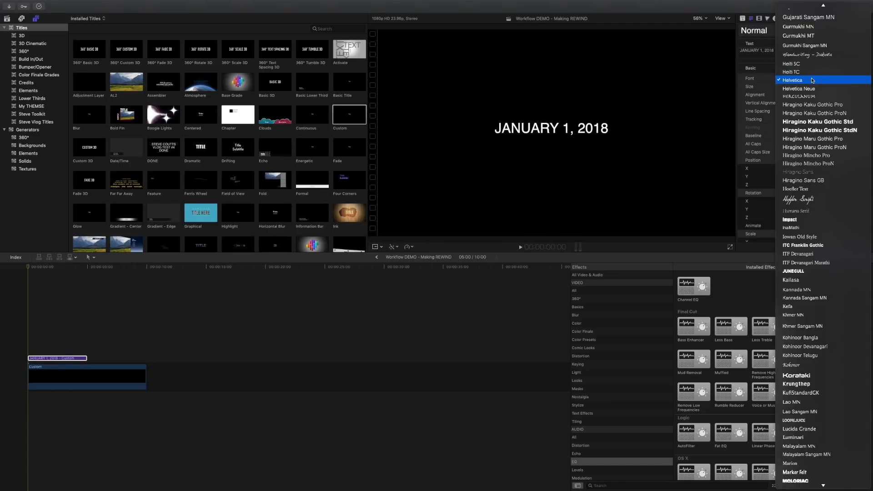
scroll(813, 80, up, 10)
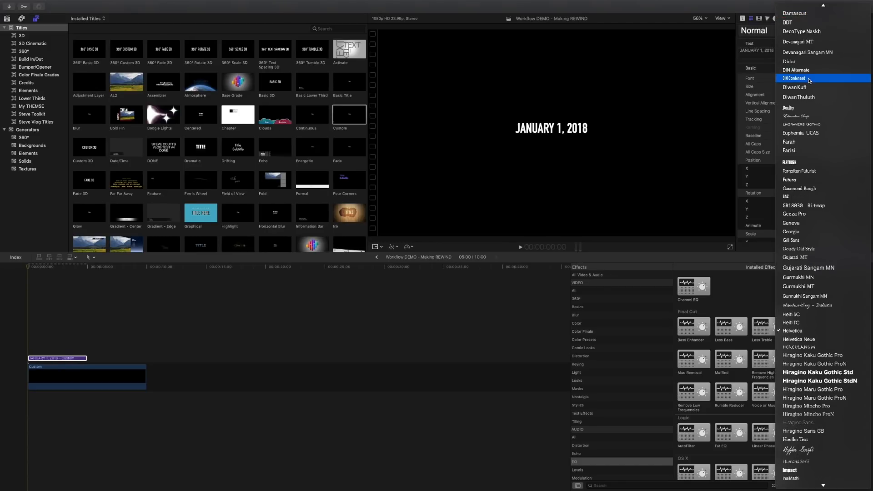
click(794, 79)
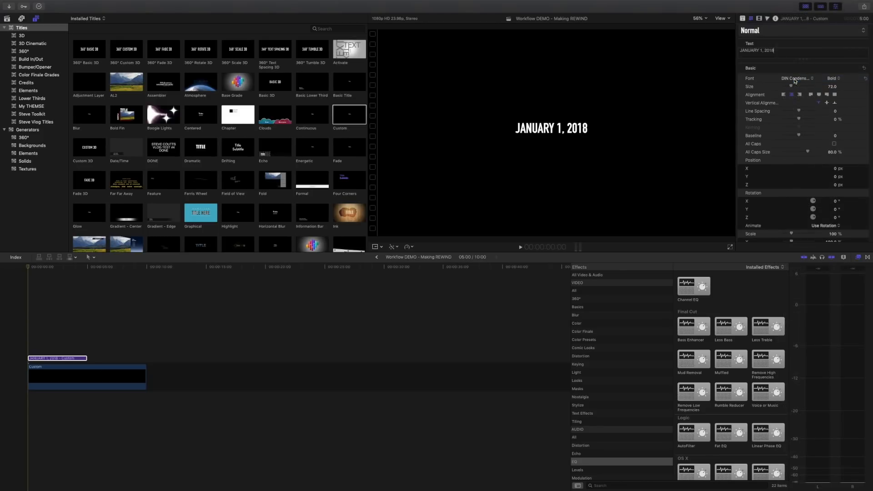
click(830, 86)
text(144)
key(Return)
drag(554, 131, 554, 138)
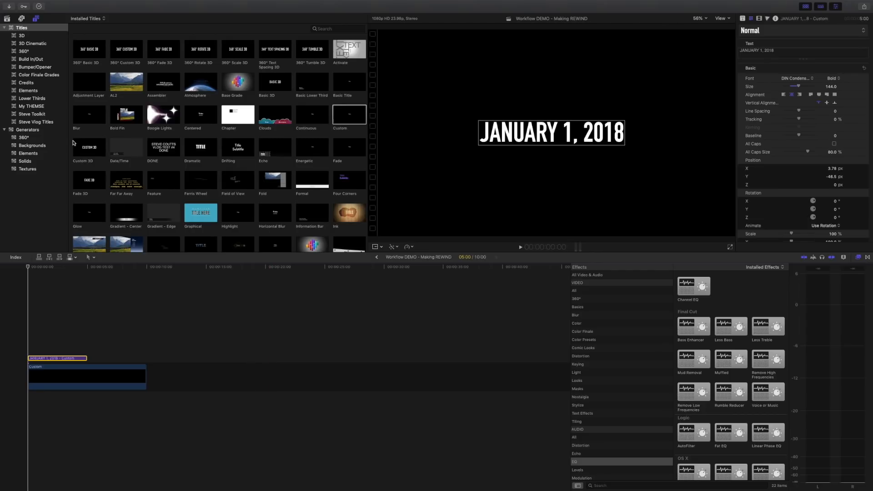
Step: Play the "#45 - My Favourite 2017 Drone Shots" clip from Made Movies forward and backward, and return to its start
click(7, 18)
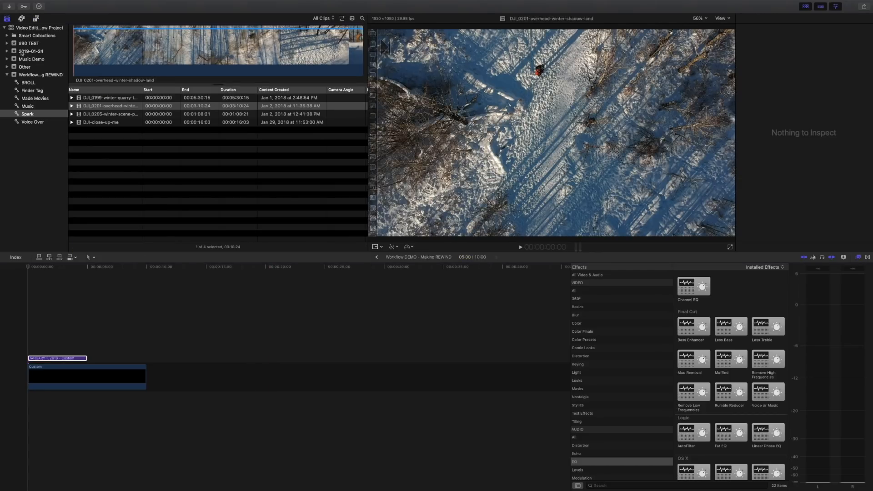
click(35, 99)
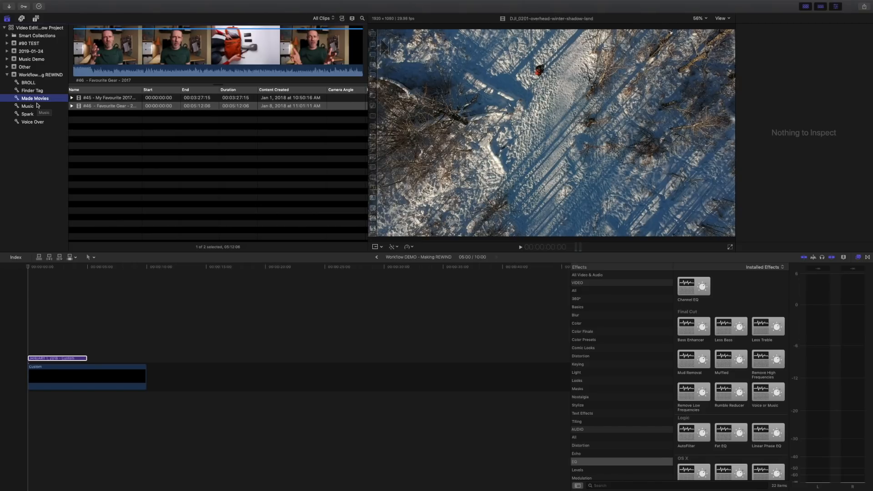
click(104, 98)
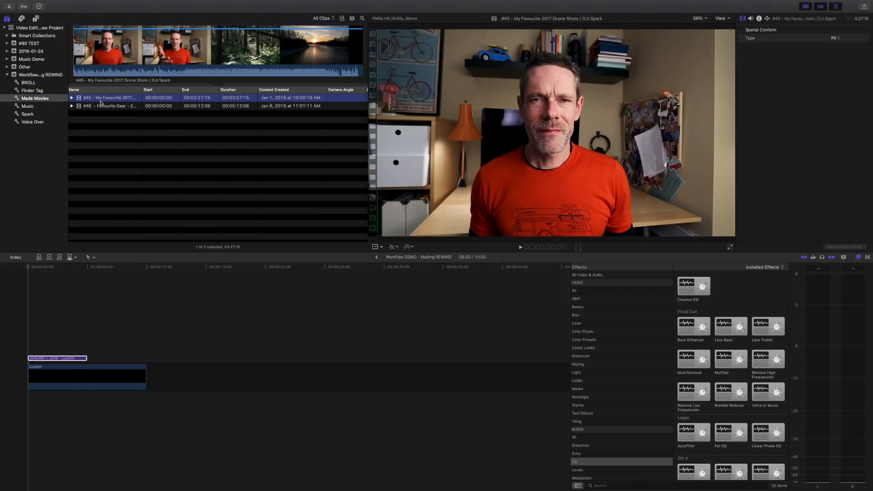
click(96, 66)
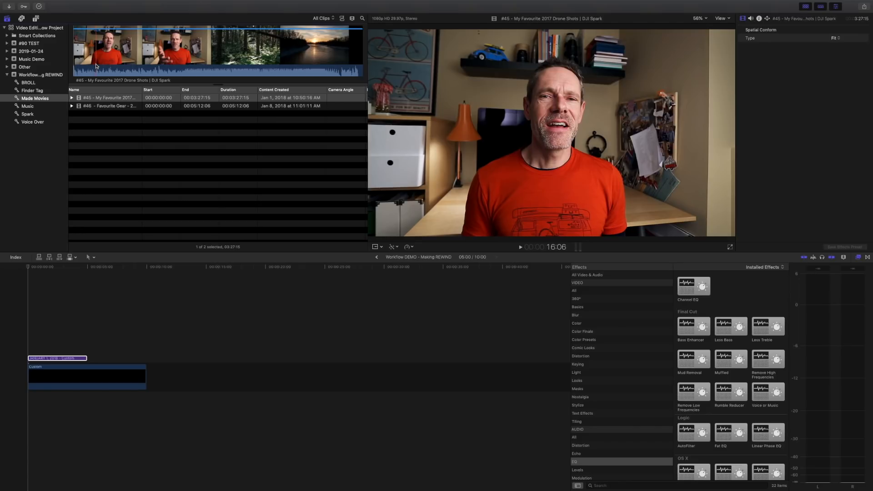
key(l)
key(j)
key(k)
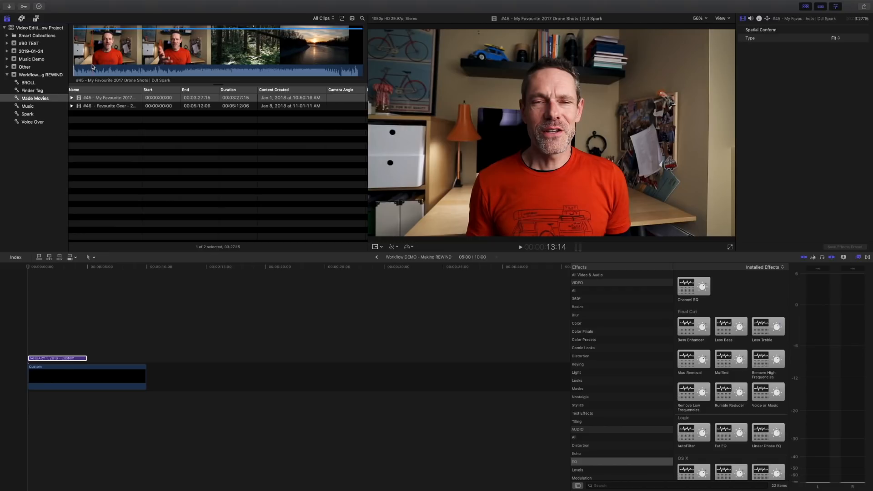
key(l)
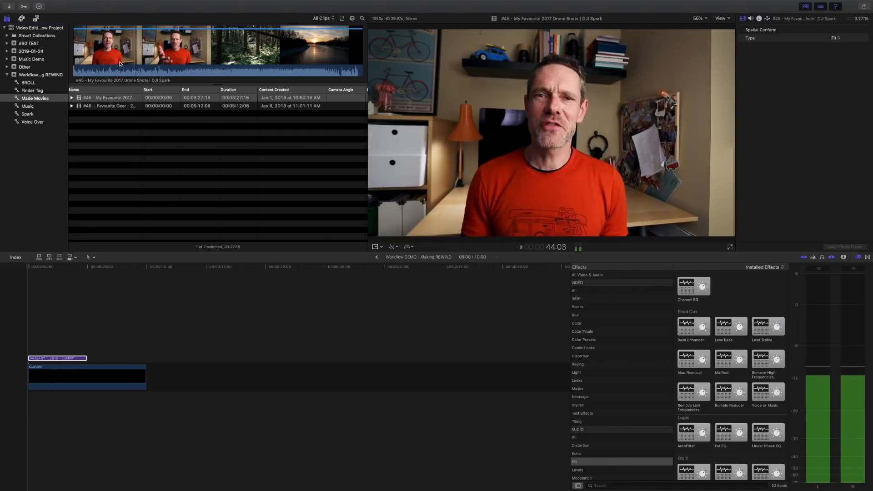
key(k)
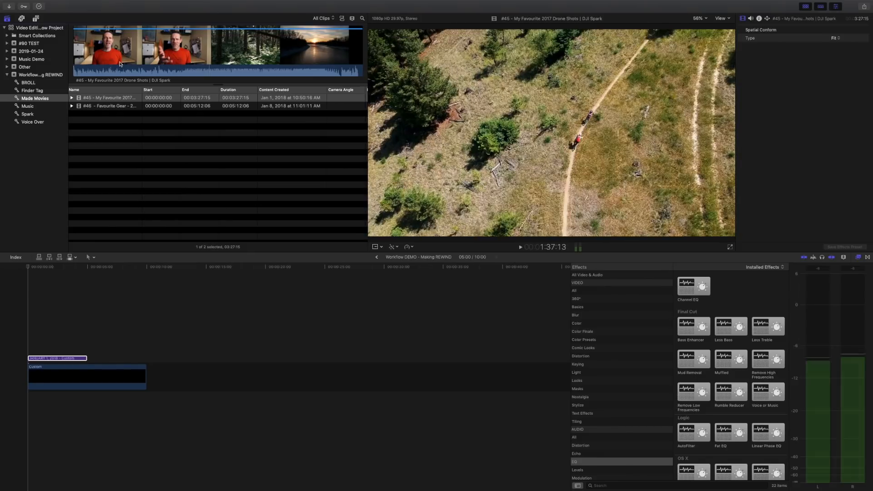
key(j)
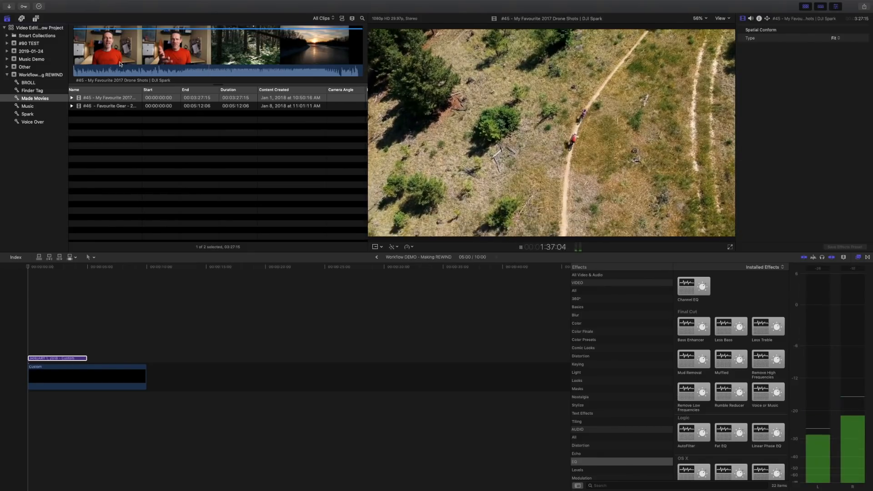
key(j)
key(j)
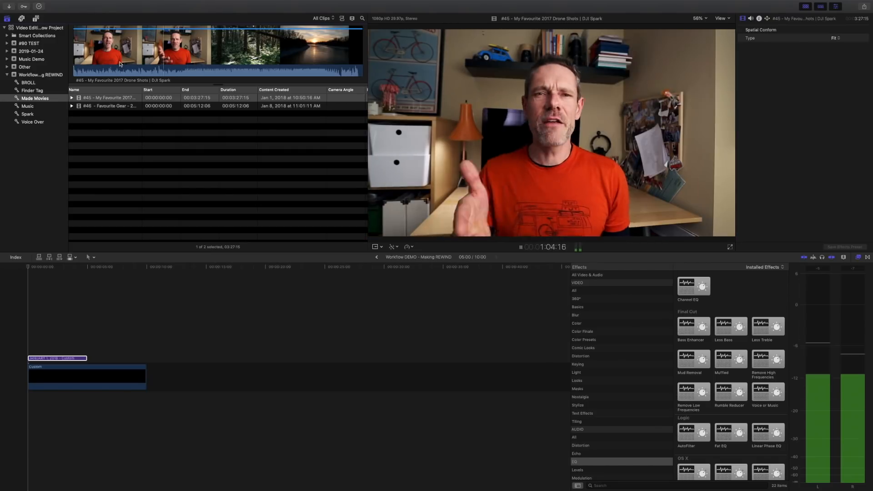
key(k)
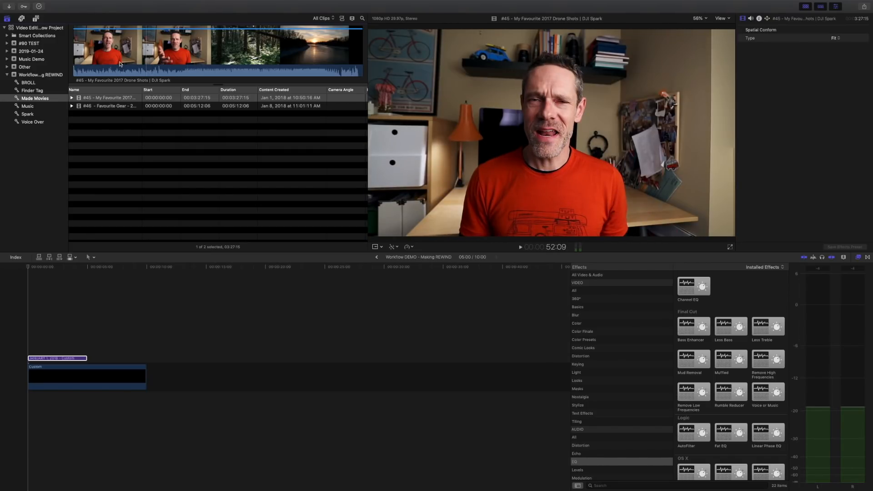
click(74, 59)
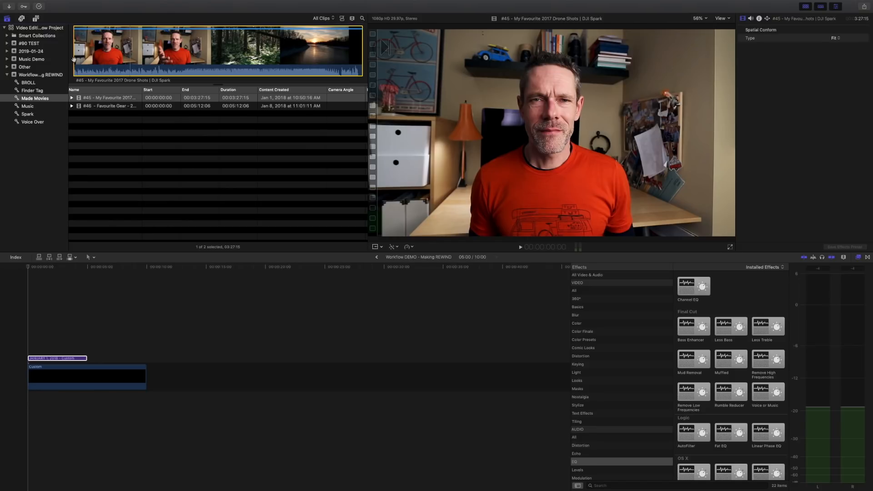
Step: Mark the opening line of the "#45 - My Favourite 2017 Drone Shots" clip, from its start through 2:22, as a favorite
key(space)
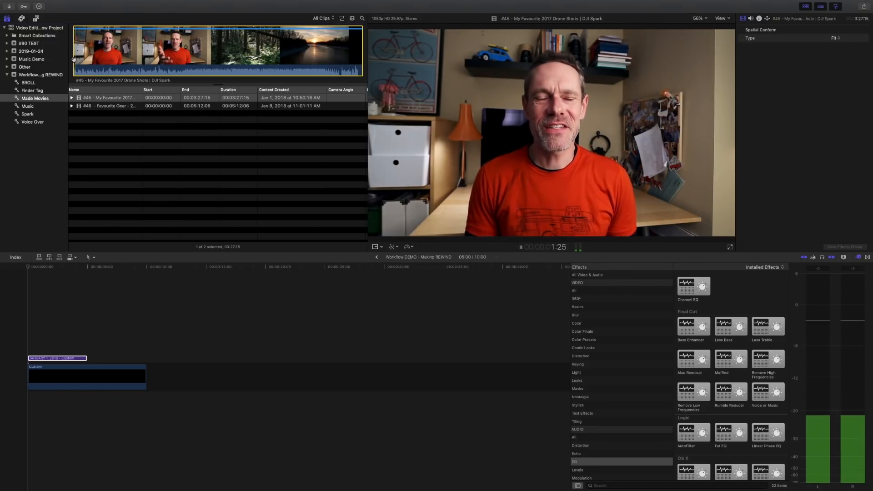
key(space)
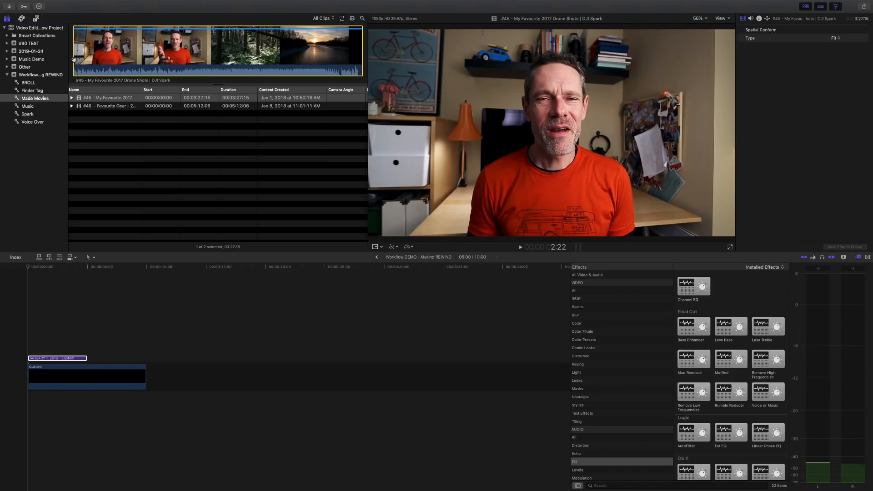
key(o)
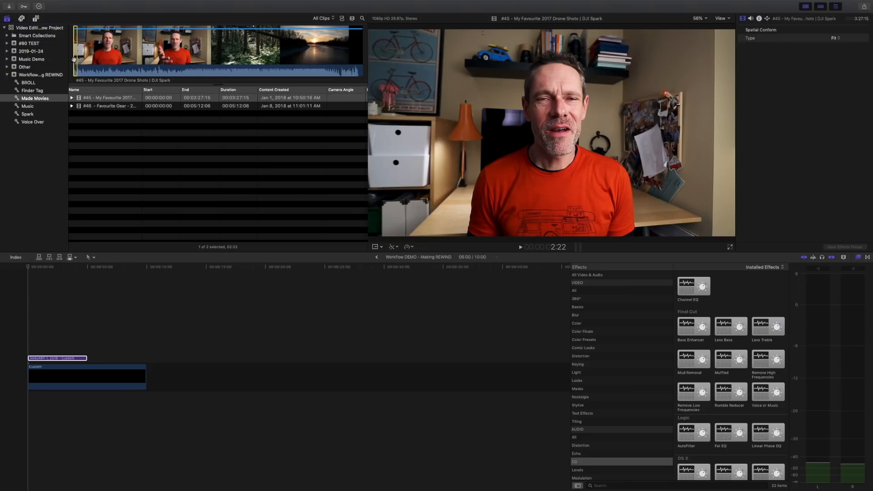
key(f)
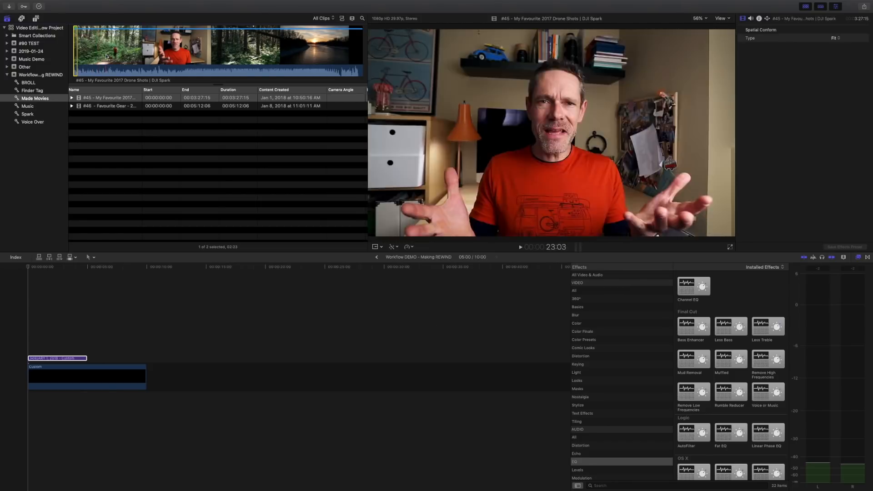
Step: Set a range from 33:18 to 37:18 in the "#45" clip and mark it as a favorite
key(space)
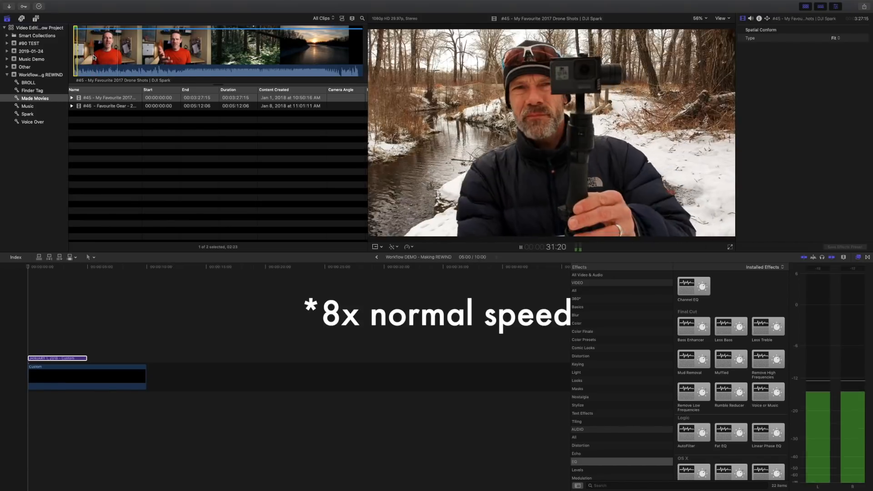
key(space)
key(i)
key(space)
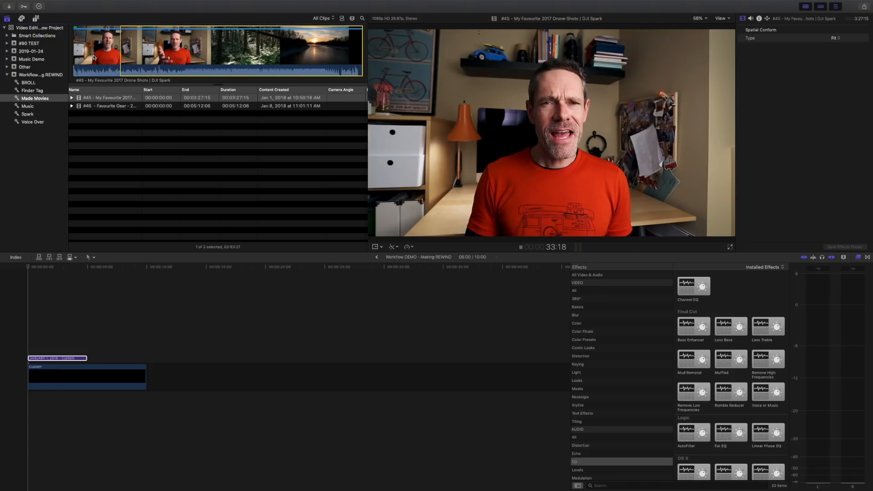
key(space)
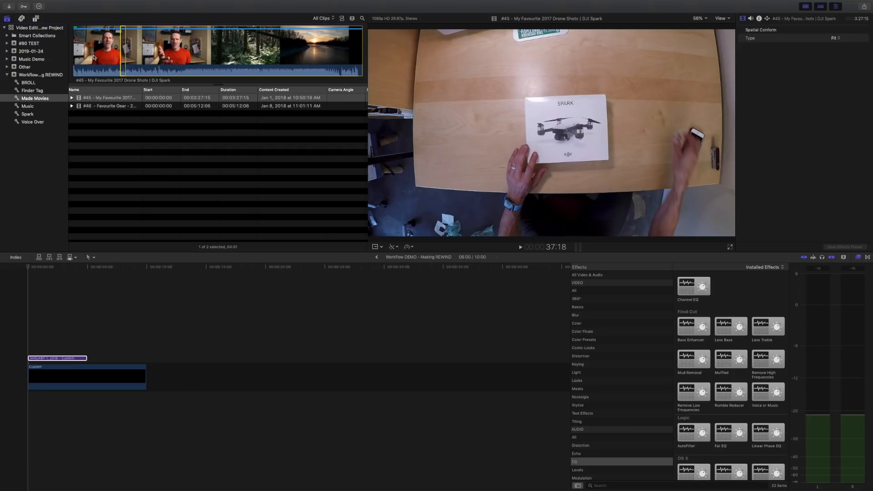
key(o)
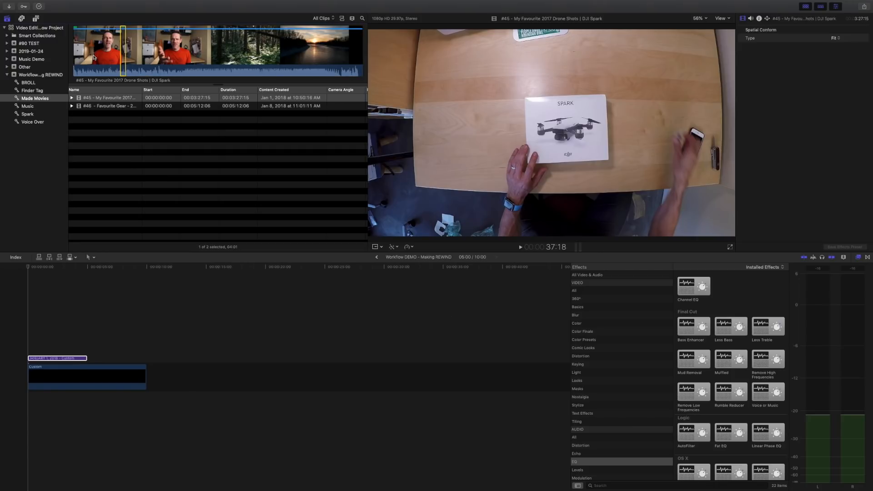
key(f)
Step: Filter the Made Movies clips to Favorites and append both favorite ranges to the timeline after the black solid
click(333, 18)
click(322, 37)
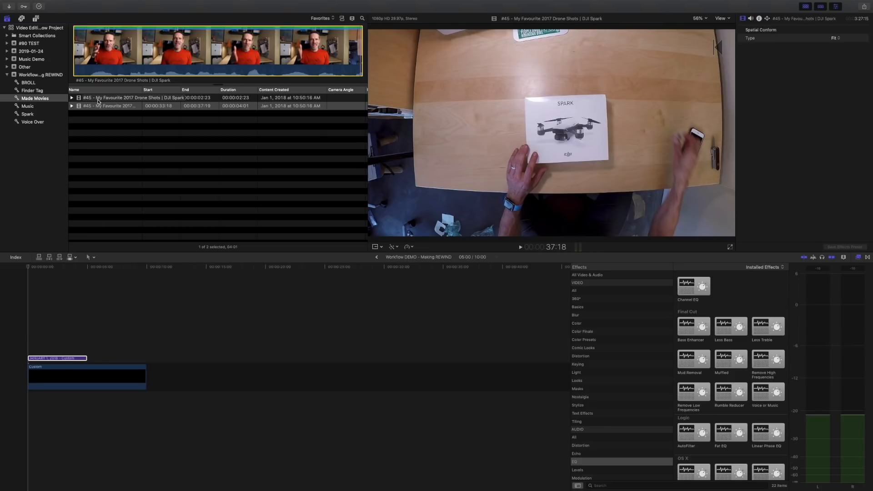
click(98, 101)
shift+click(95, 106)
drag(95, 107, 169, 353)
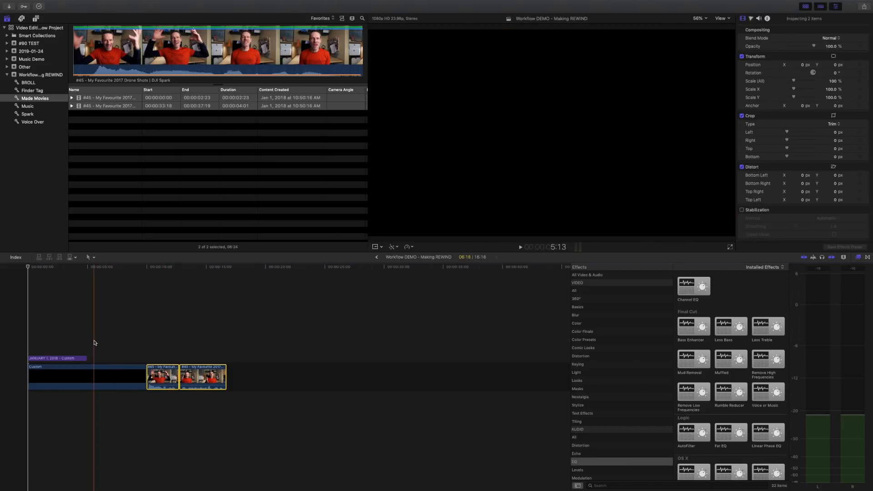
Step: Set the duration of both the black solid and the "JANUARY 1, 2018" title to 2:00
click(94, 342)
drag(39, 340, 90, 398)
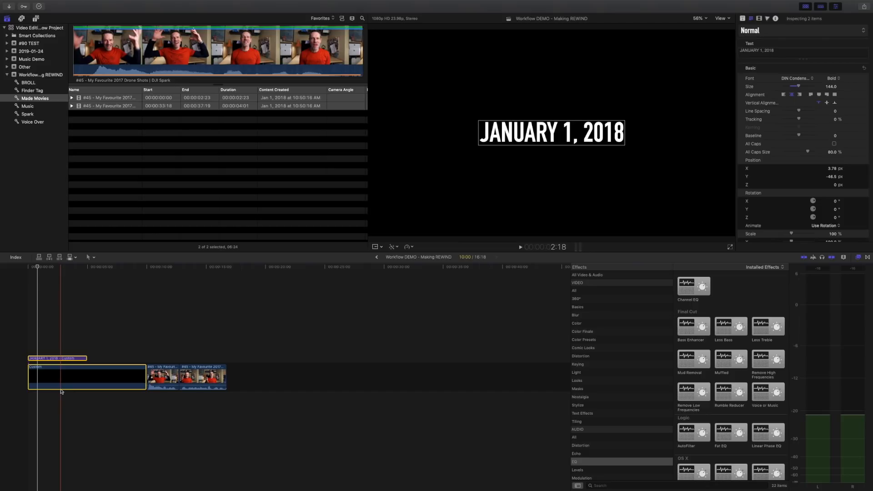
key(ctrl+d)
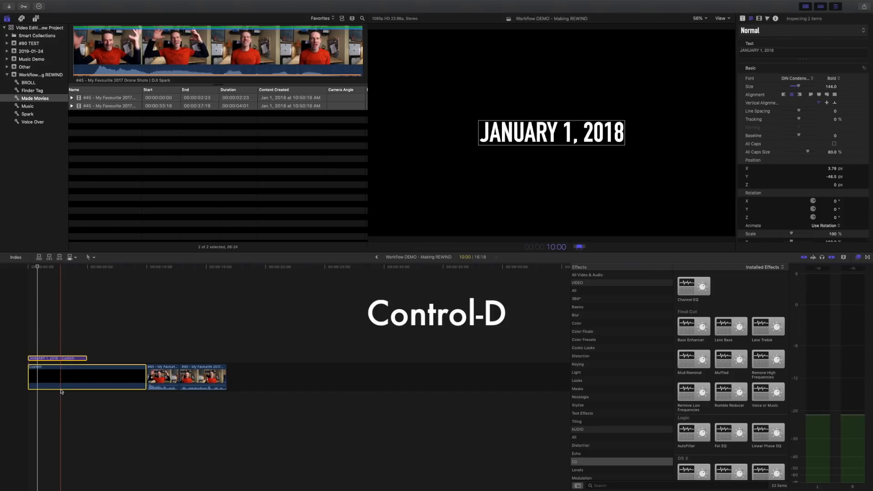
text(2:00)
key(Return)
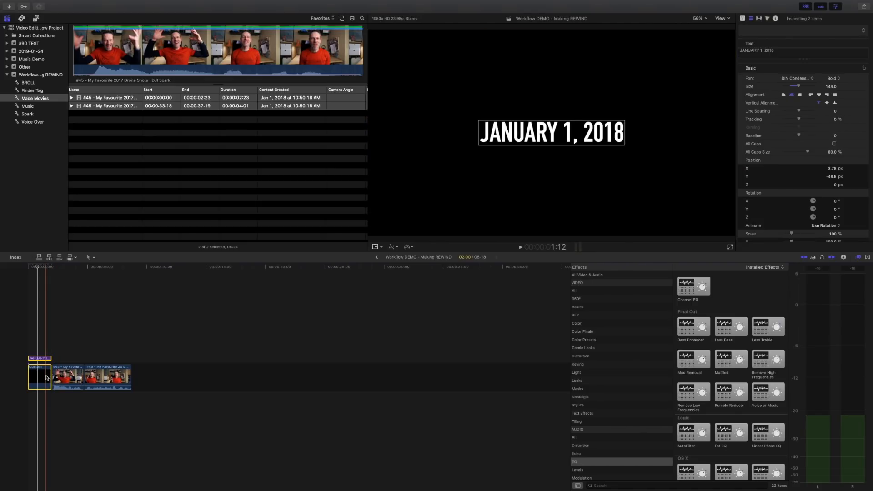
Step: Copy the black solid with its date title and paste it between the two drone-shots clips at 4:18
key(super+c)
click(85, 267)
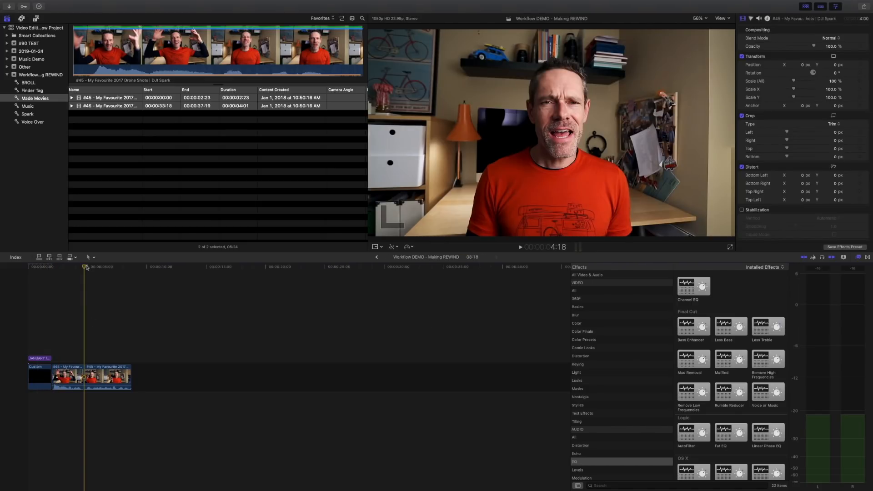
key(super+v)
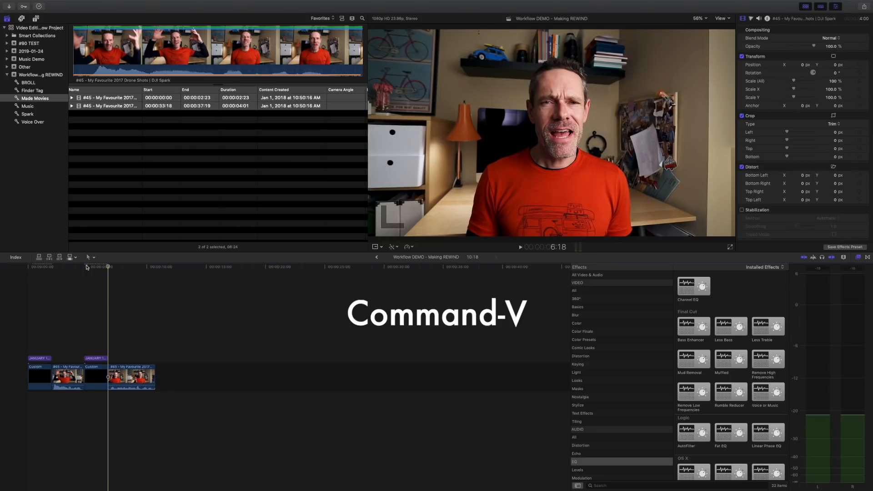
Step: Replace the text of the pasted title with "YouTube REWIND"
click(94, 360)
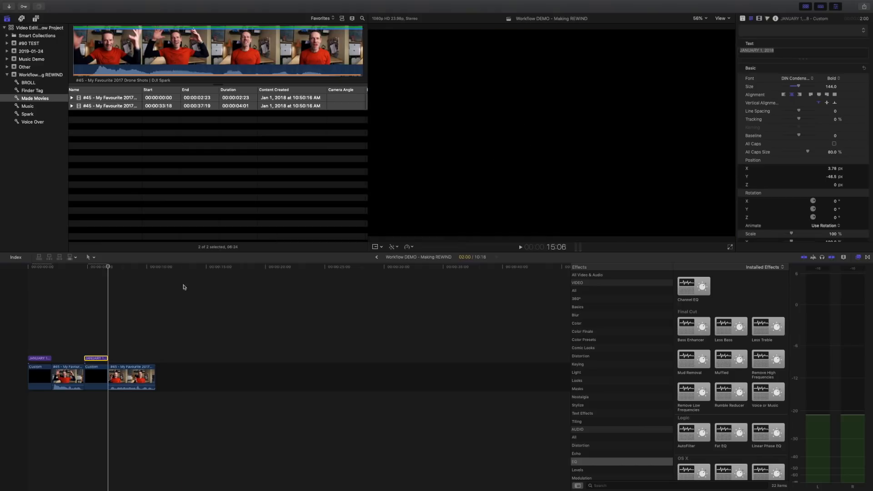
click(97, 267)
drag(784, 54, 700, 50)
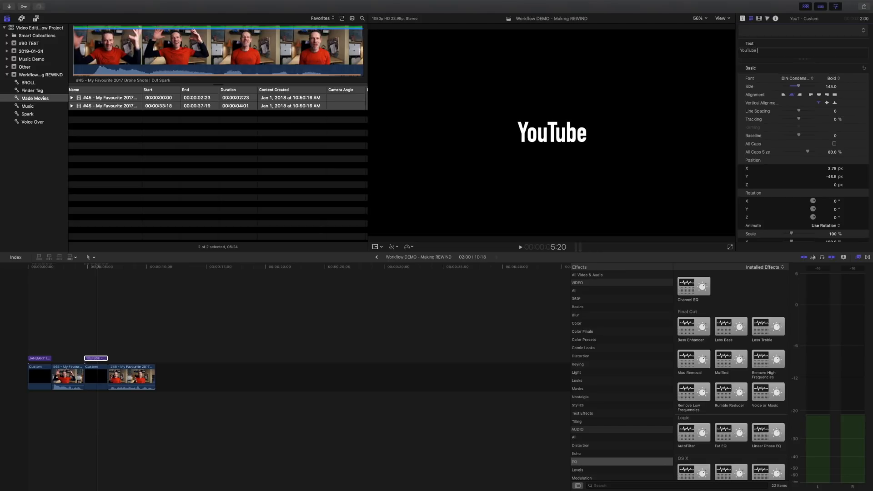
Step: Play the sequence from its start and trim the end of the last clip back one frame to 10:17
click(25, 269)
key(space)
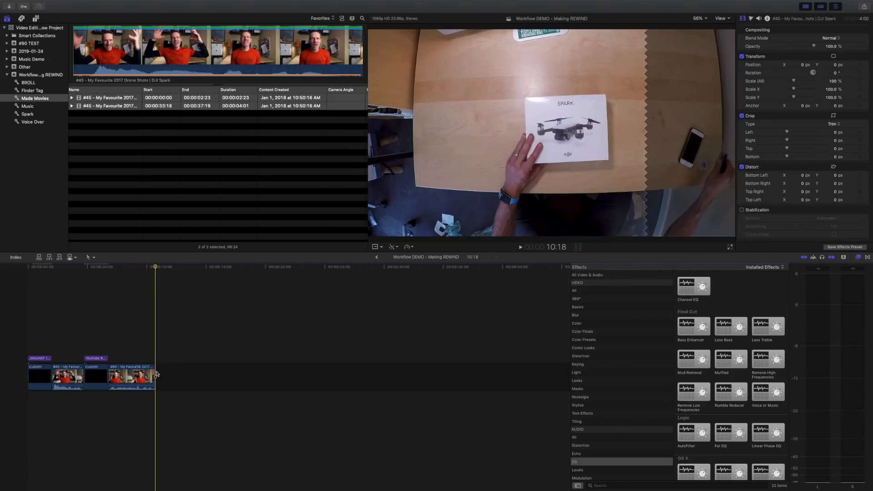
drag(156, 372, 153, 375)
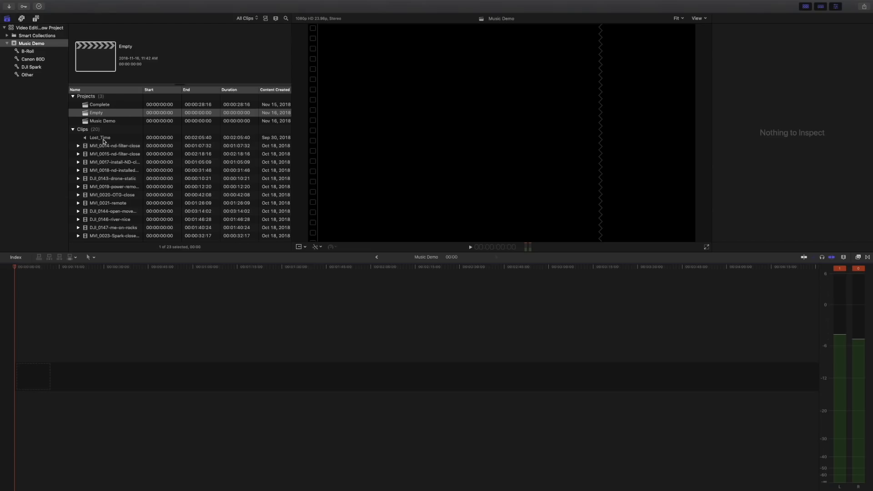
Step: Add the Lost_Time music to the empty Music Demo timeline and lift it out of the primary storyline
drag(99, 137, 116, 369)
key(super+4)
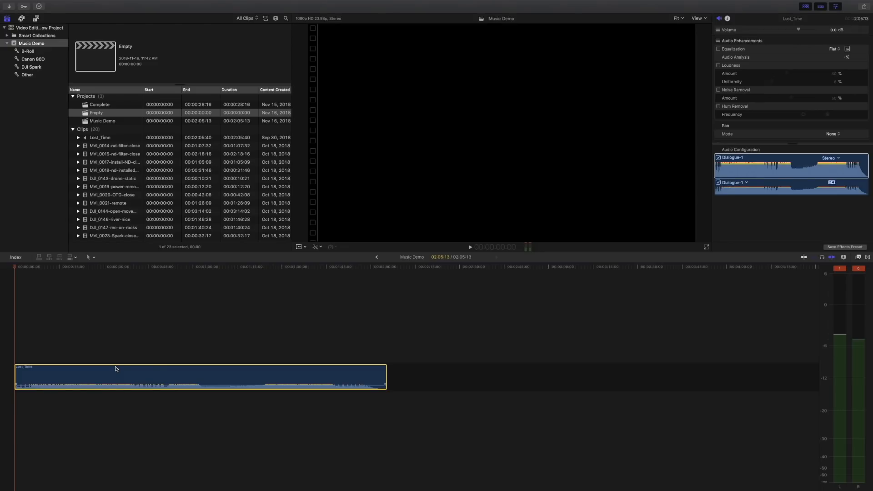
key(alt+super+Up)
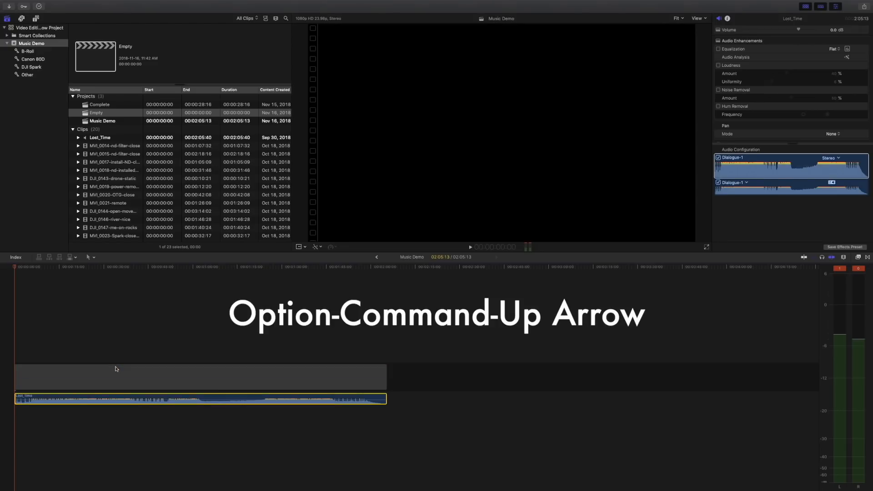
click(86, 376)
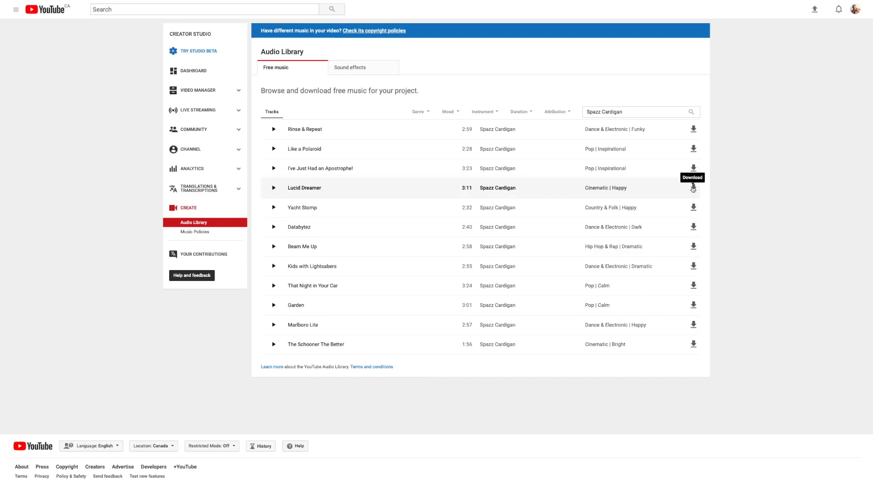
Step: Switch to the YouTube Audio Library and download "Lucid Dreamer" and another Spazz Cardigan track
click(692, 188)
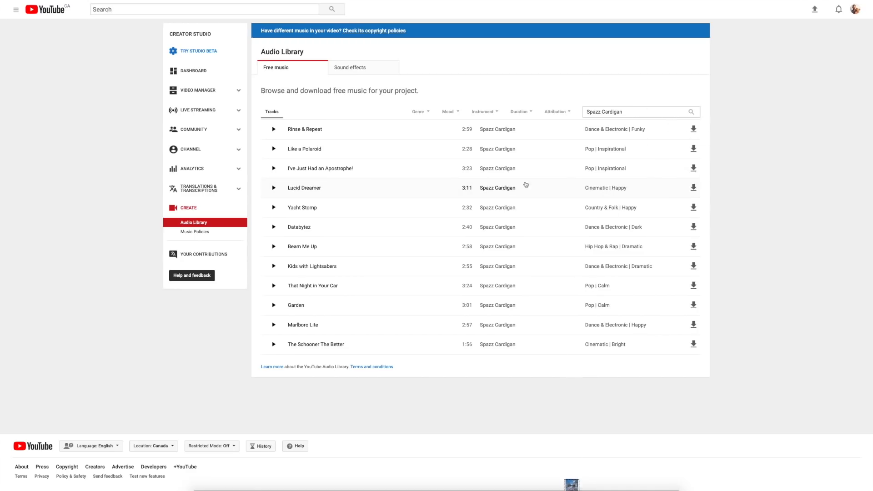
scroll(413, 199, down, 1)
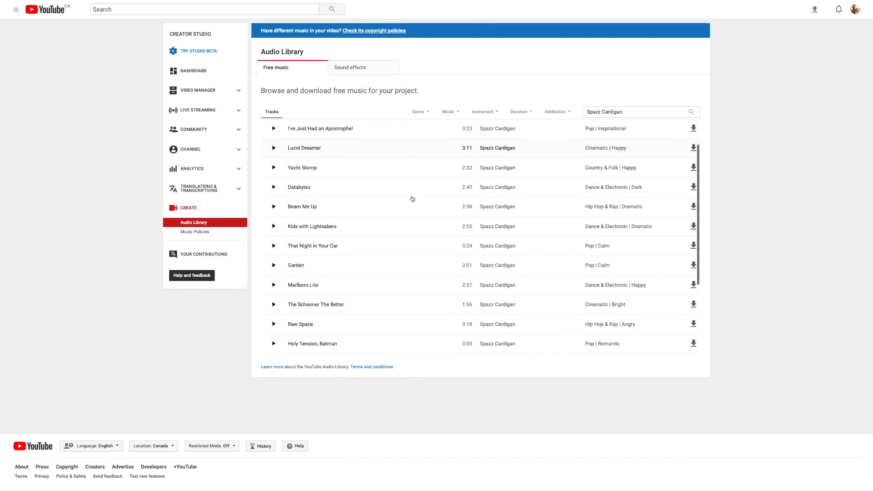
click(692, 222)
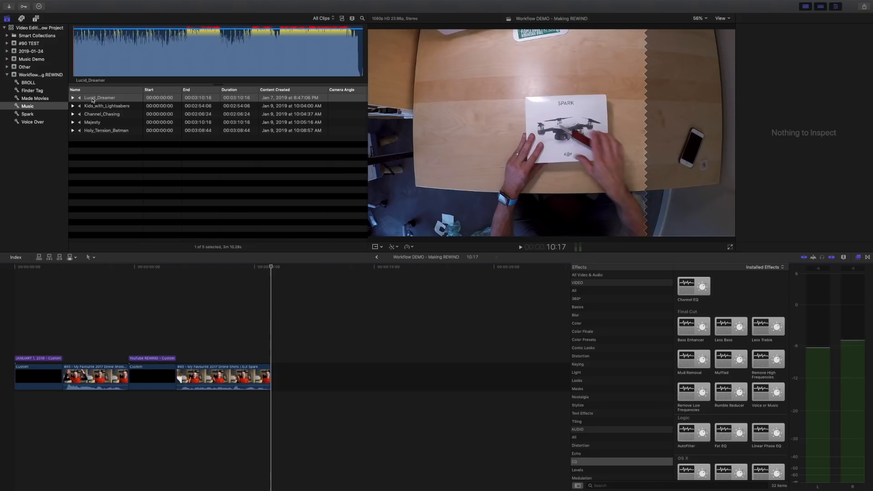
Step: Connect the Lucid_Dreamer music beneath the start of the REWIND timeline and place markers on its beats during playback
drag(92, 99, 55, 402)
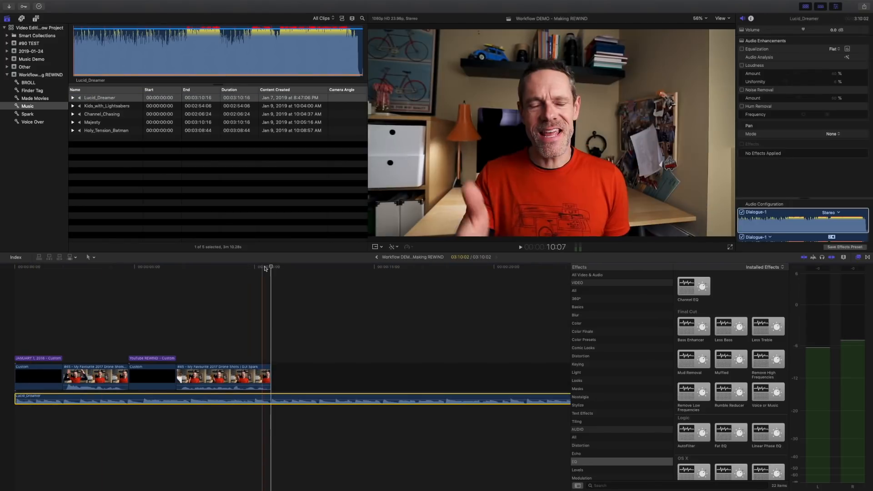
key(Home)
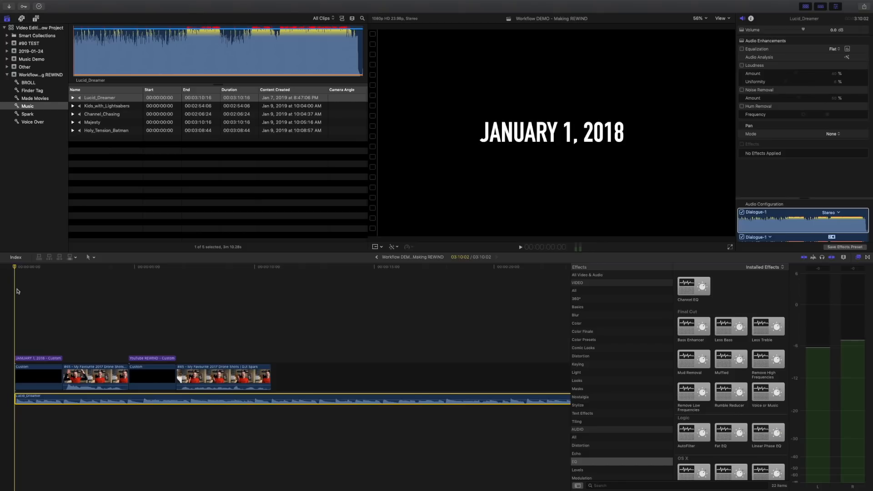
key(space)
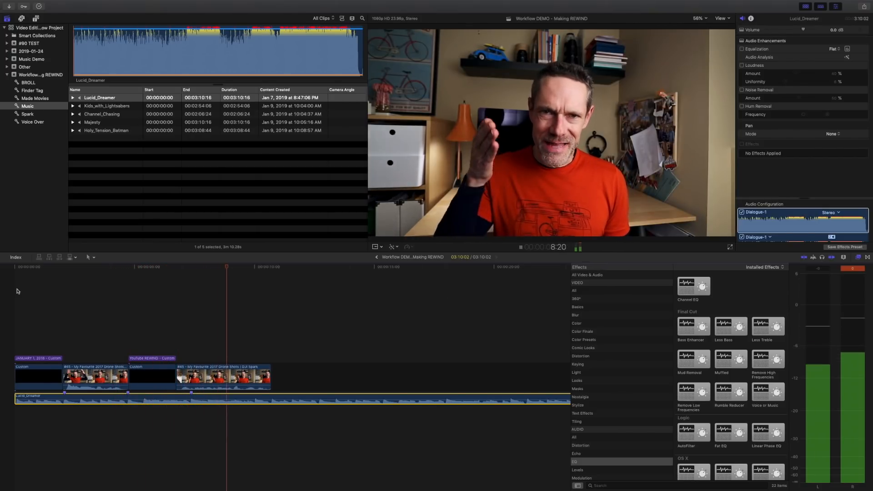
key(m)
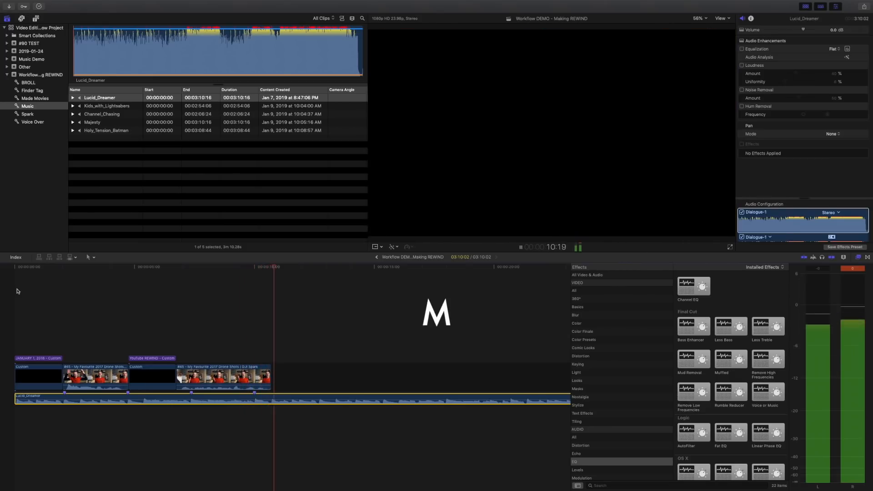
key(m)
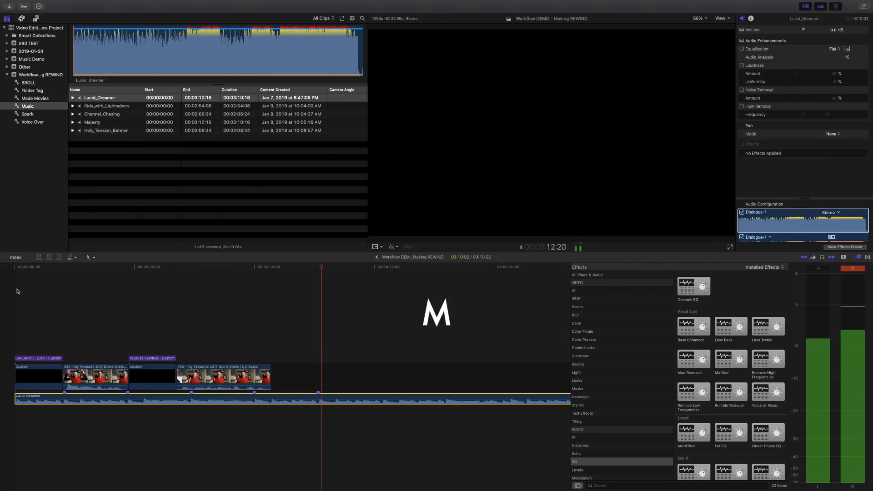
key(m)
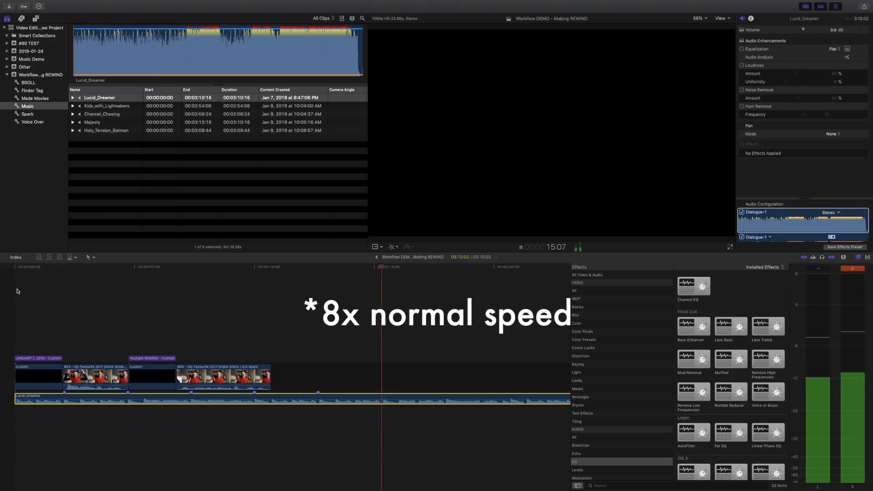
key(m)
key(m)
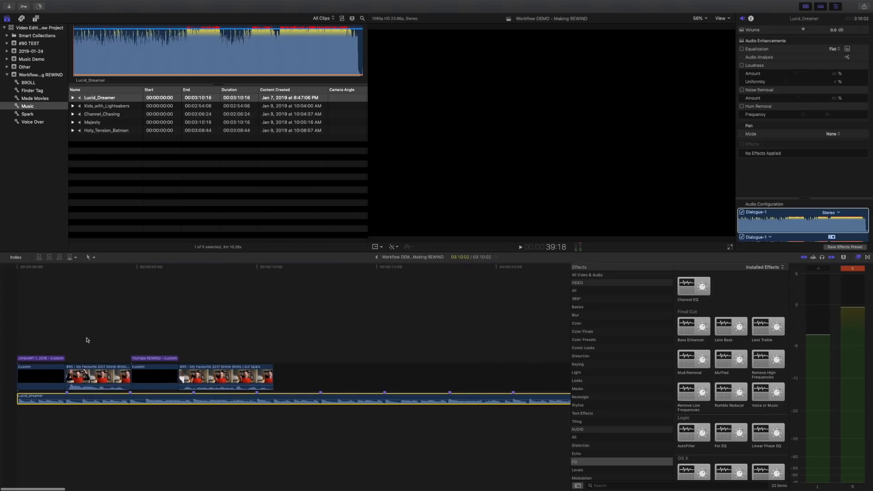
Step: Align the solids, titles and first clip's edit points to the music markers, and shorten the last clip to 3:12
click(59, 374)
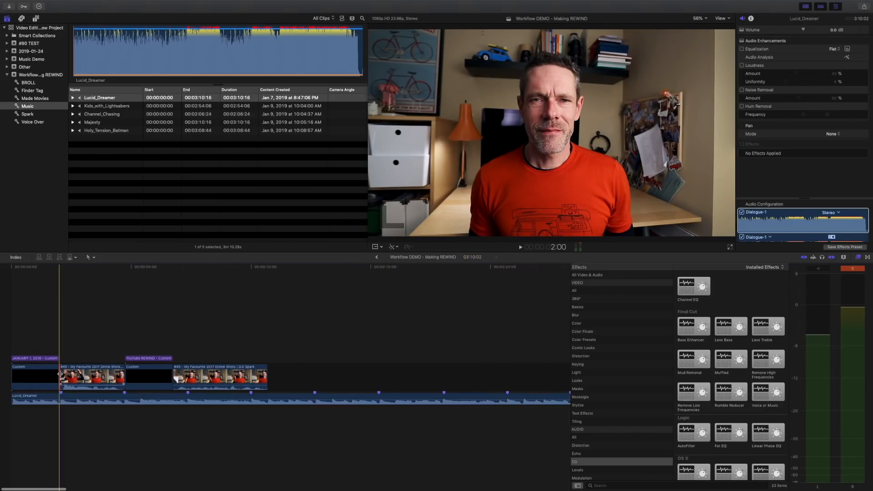
drag(56, 376, 60, 359)
mouse_move(126, 377)
mouse_down()
mouse_move(182, 375)
mouse_move(182, 358)
mouse_move(190, 377)
mouse_up()
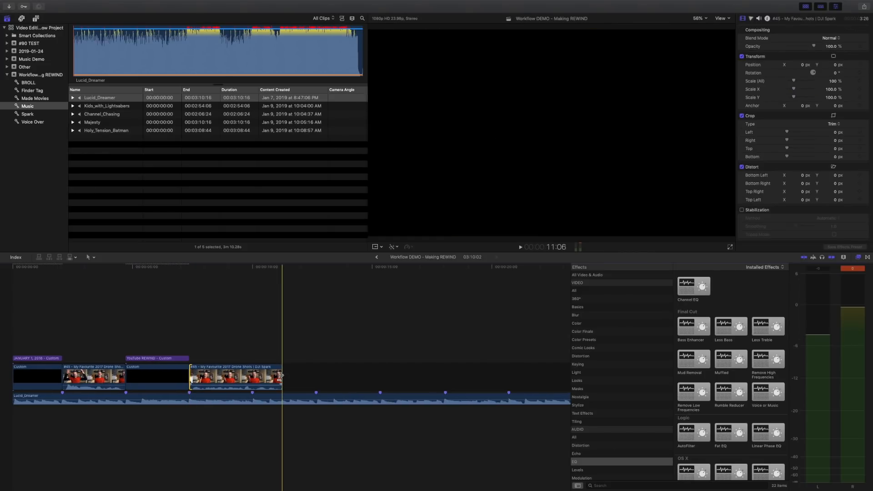
drag(281, 376, 269, 378)
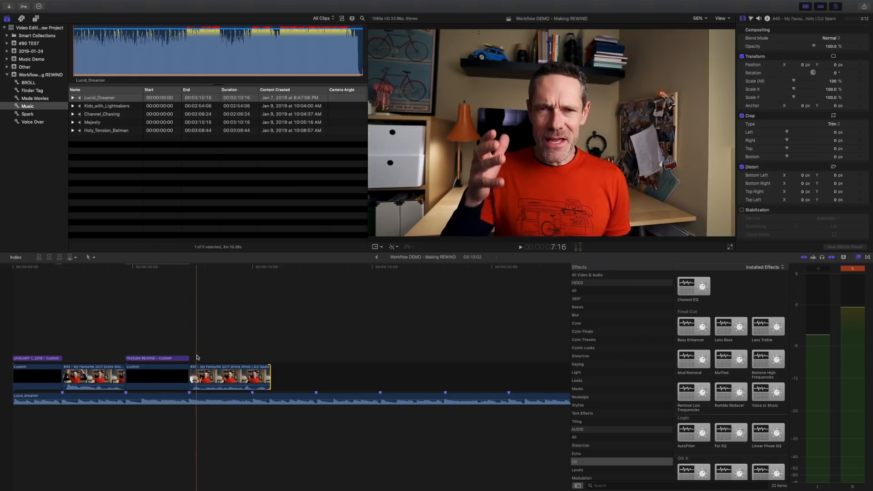
Step: Play the REWIND timeline from near its start to check the titles and clips against the music beats
click(31, 279)
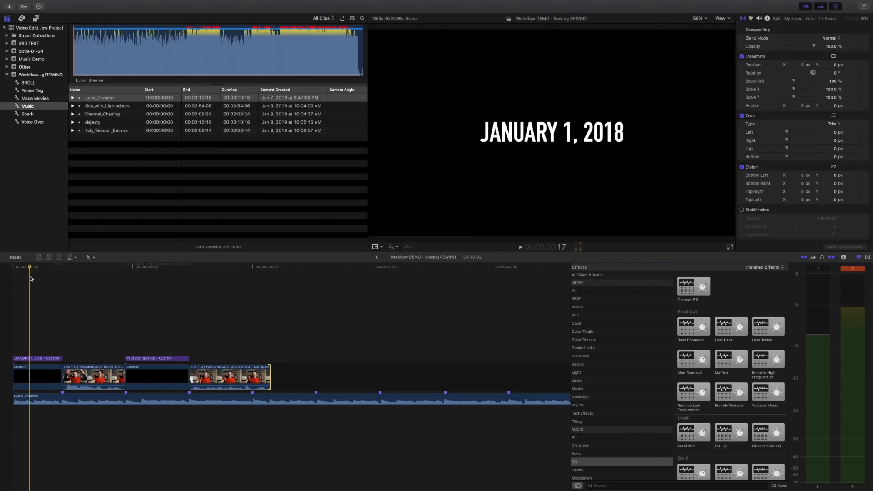
key(space)
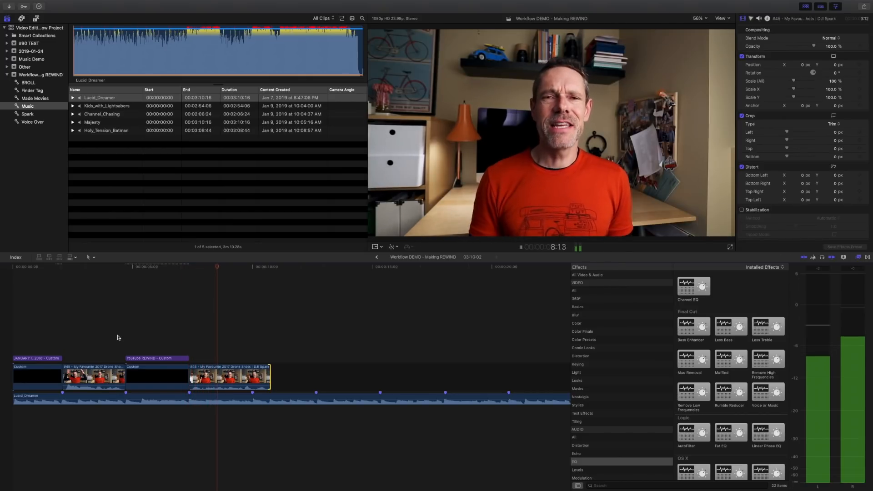
key(space)
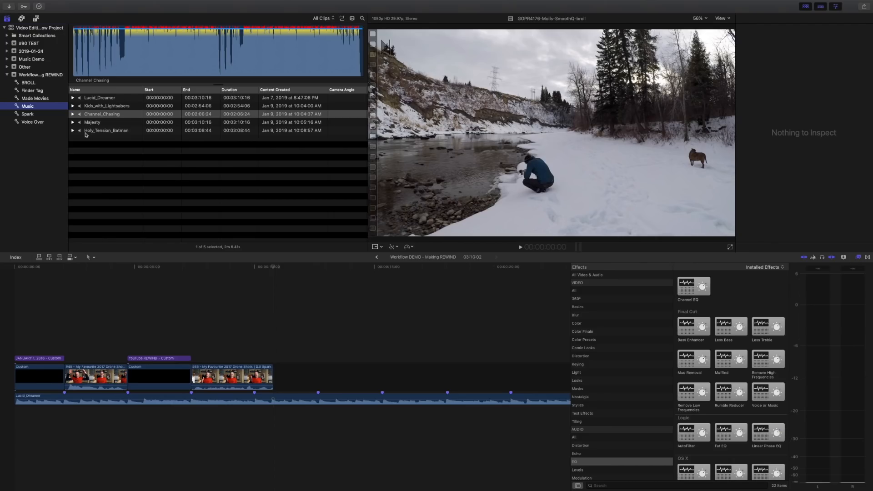
Step: In the BROLL collection, mark IMG_1921 from 20:04 to 23:01 and favorite that range
click(29, 83)
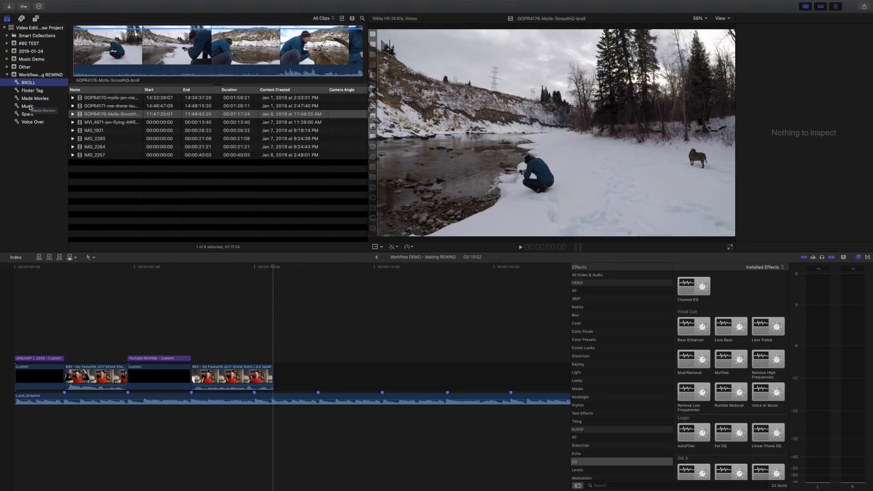
click(94, 132)
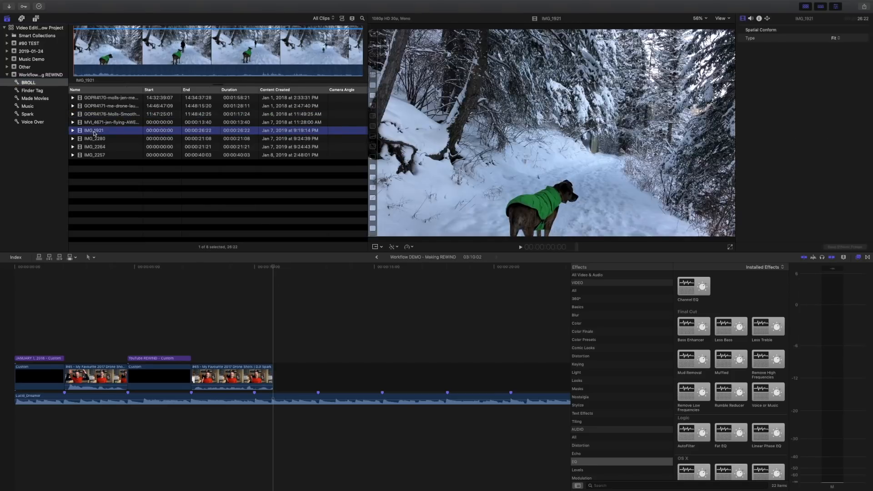
click(264, 62)
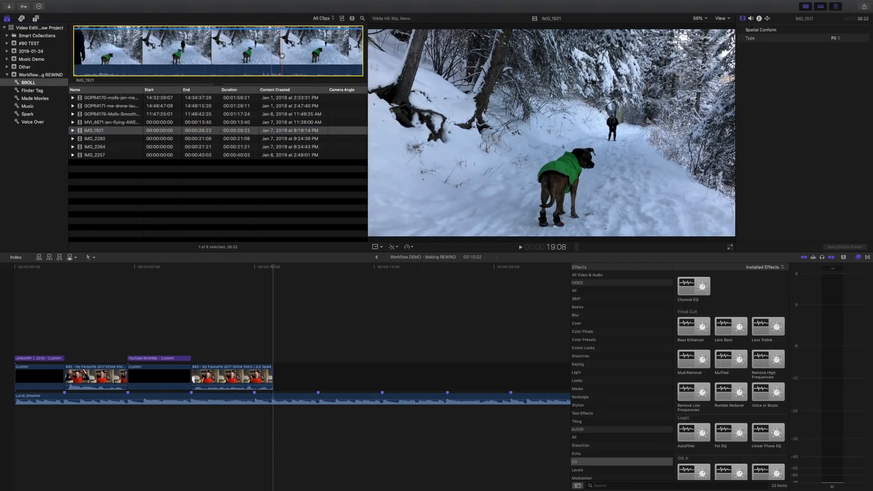
key(space)
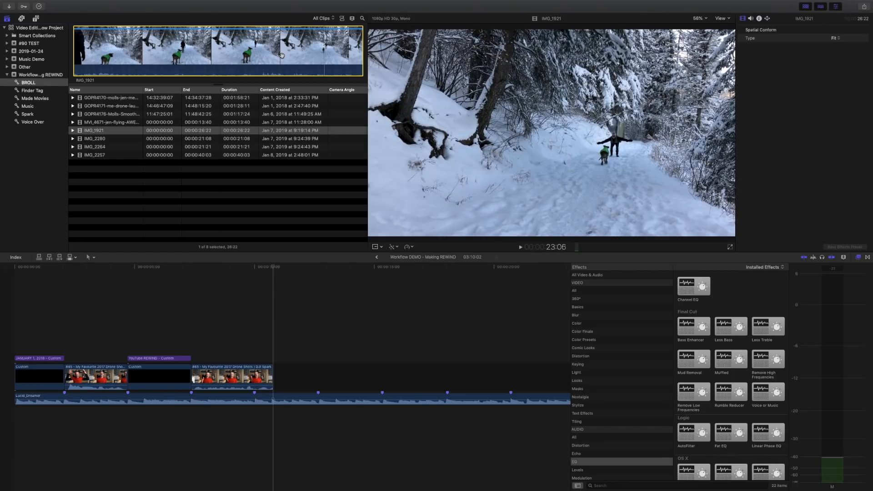
key(k)
key(i)
key(l)
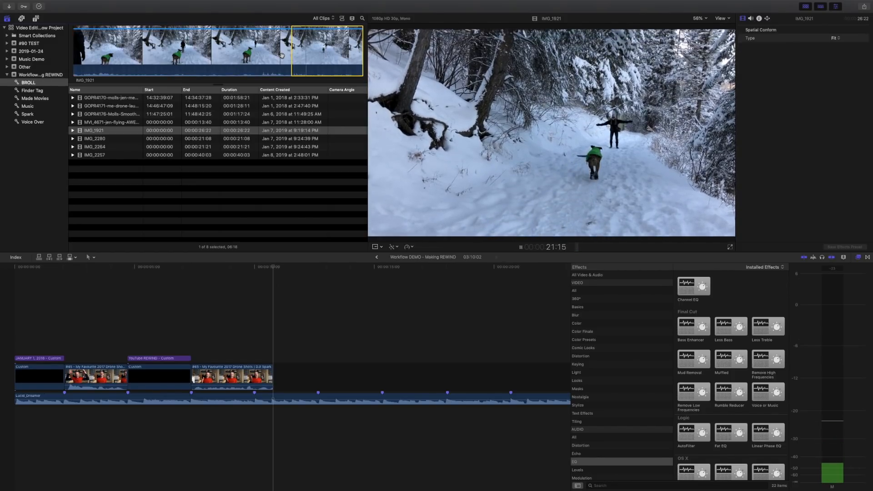
key(k)
key(o)
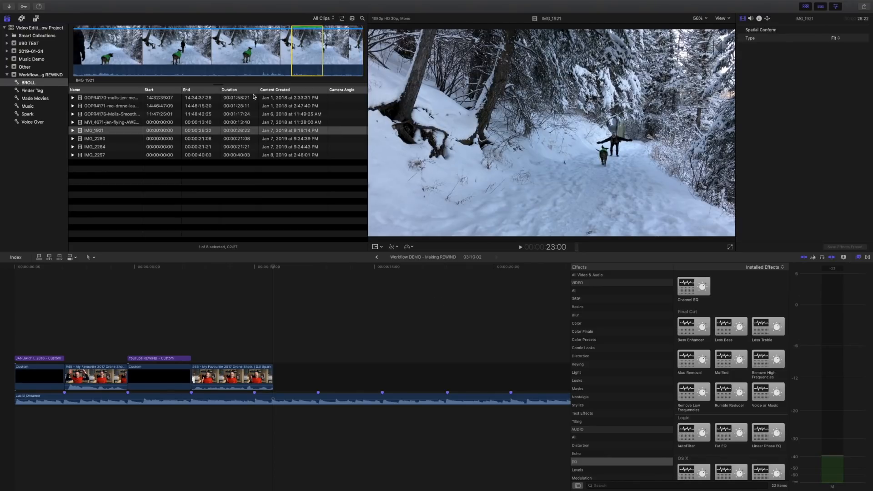
Step: Mark the GOPR4176-Molls-SmoothQ-broll clip from 11:48:22:27 to 11:48:26:11 and favorite that range
click(116, 117)
click(307, 50)
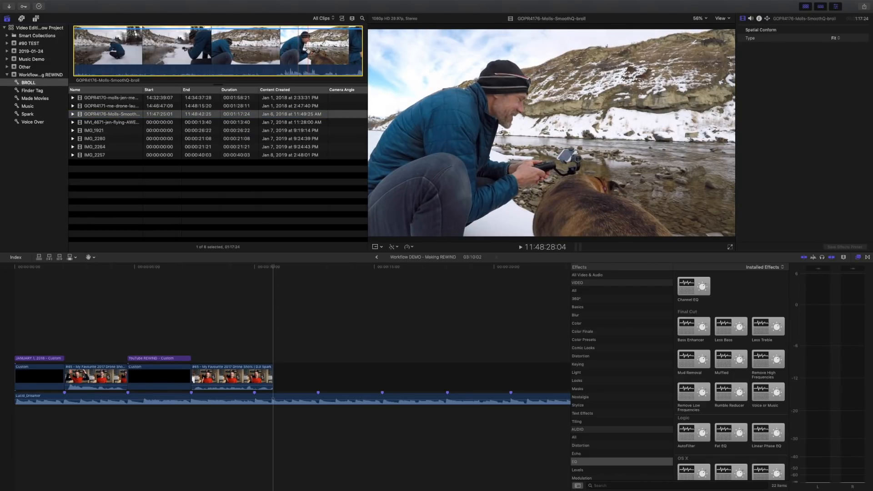
key(space)
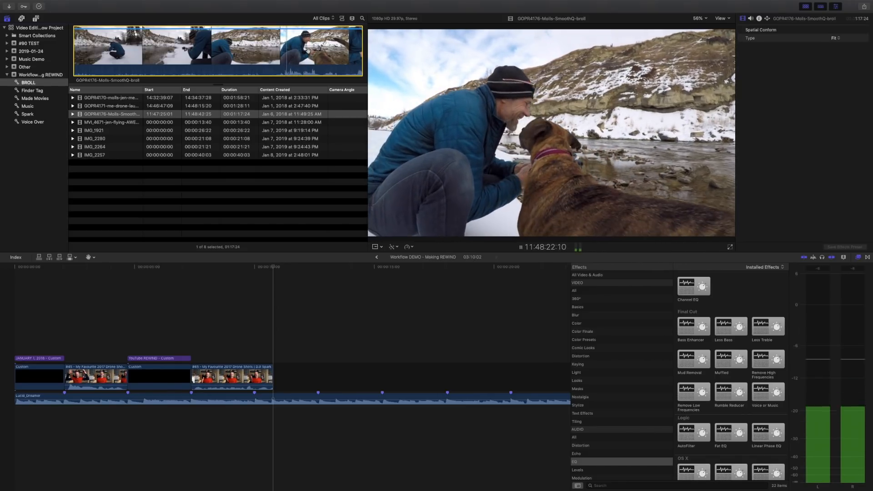
key(space)
key(i)
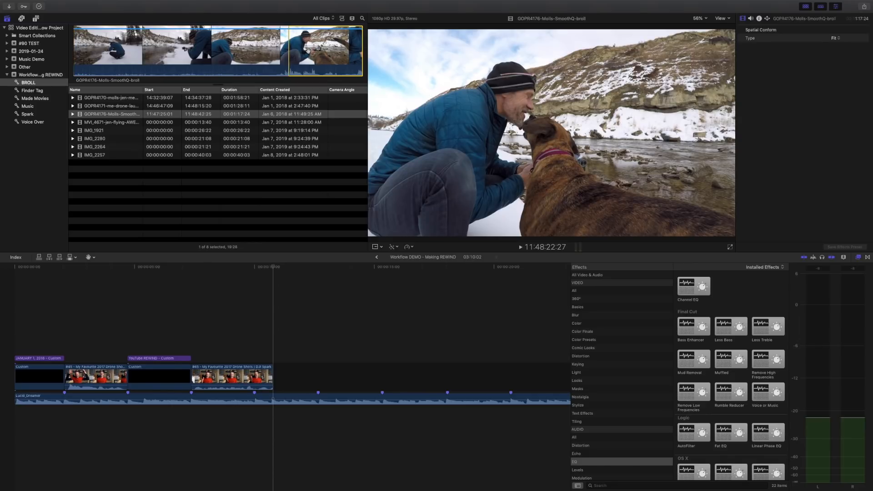
key(space)
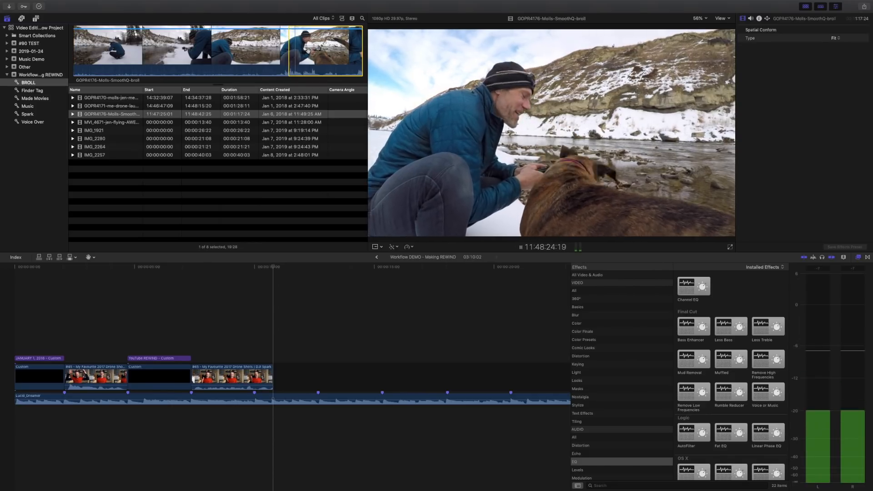
key(space)
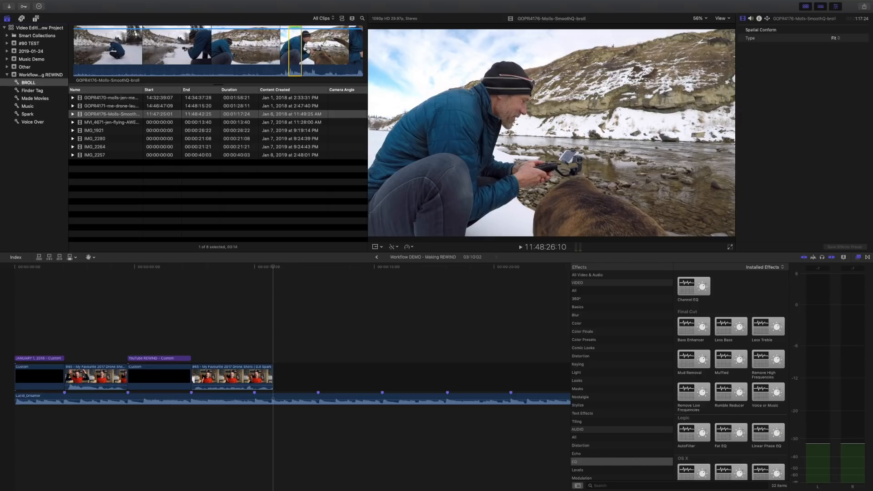
Step: Mark IMG_2280 from 17:26 to 20:02 and favorite that range
click(91, 139)
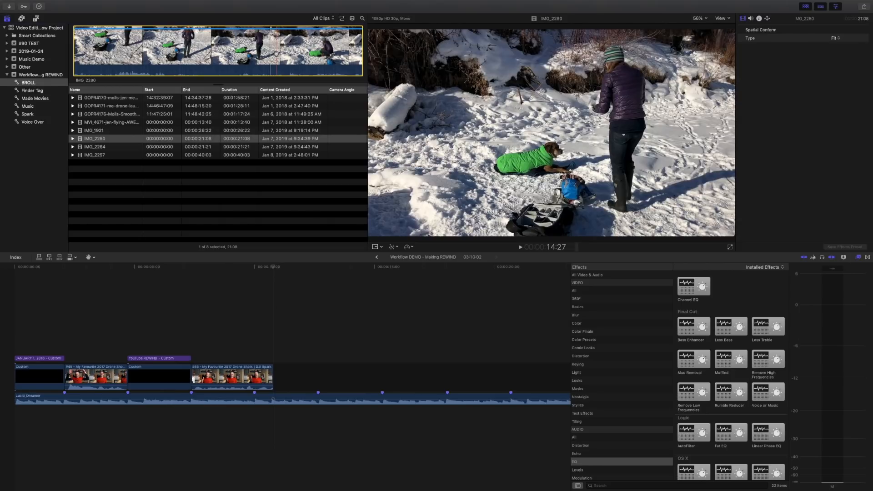
key(space)
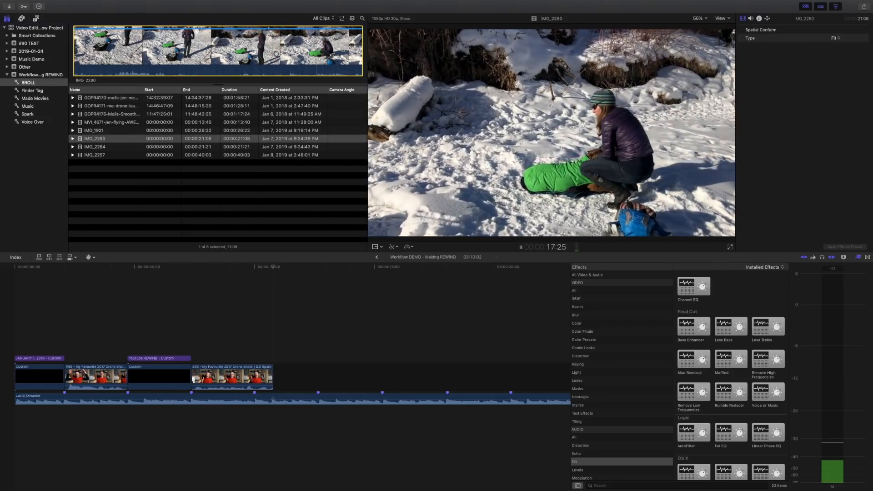
key(j)
key(space)
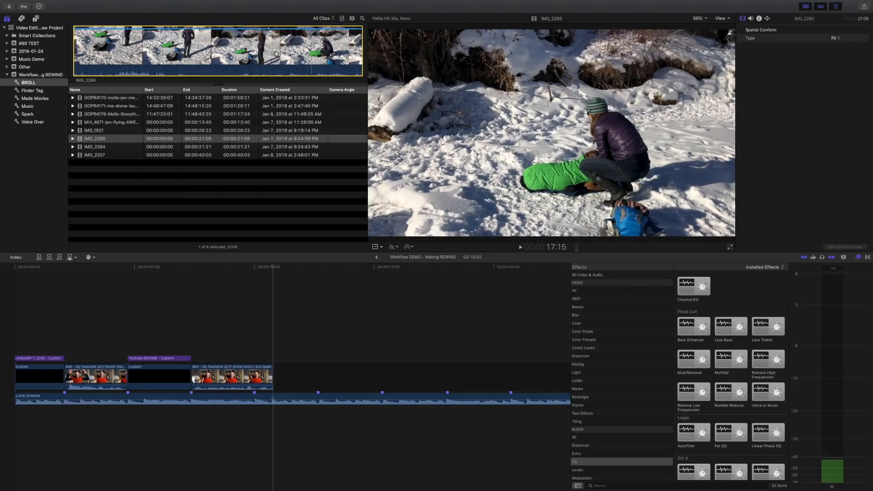
key(Left)
key(i)
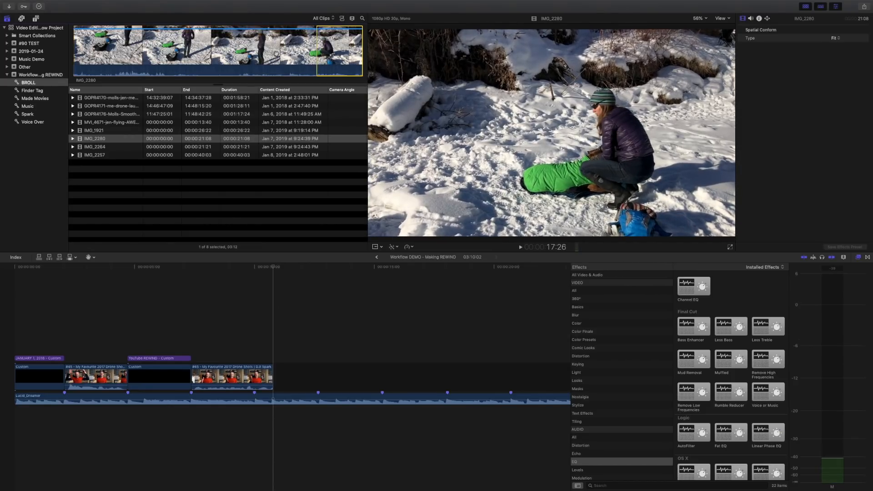
key(space)
key(o)
key(space)
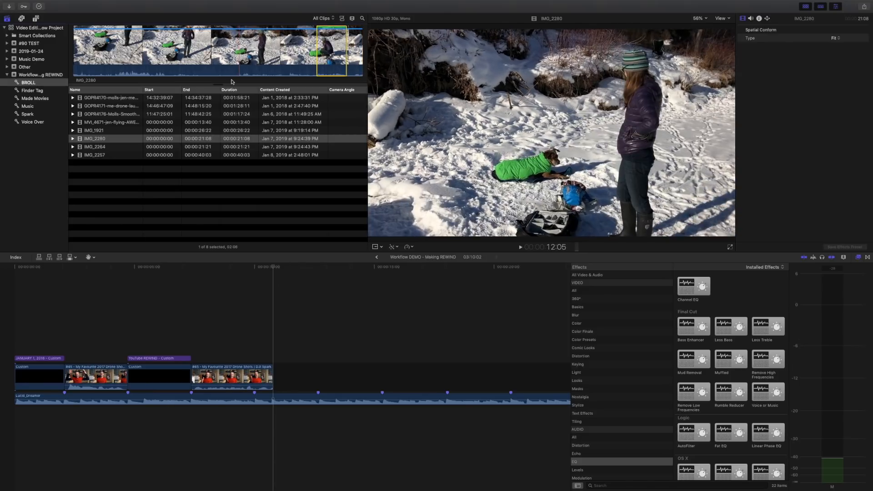
Step: Favorite IMG_2264 from 2:20 onward and end its selected range at 4:24
click(94, 148)
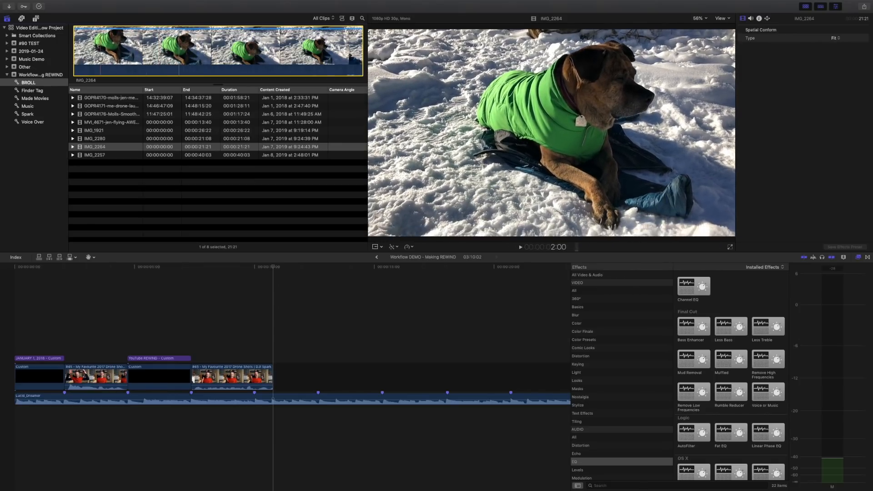
key(i)
key(l)
key(l)
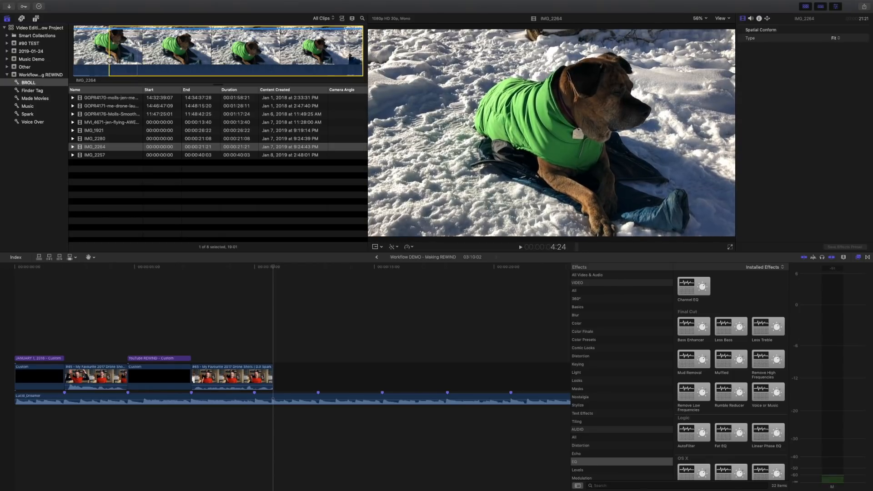
key(o)
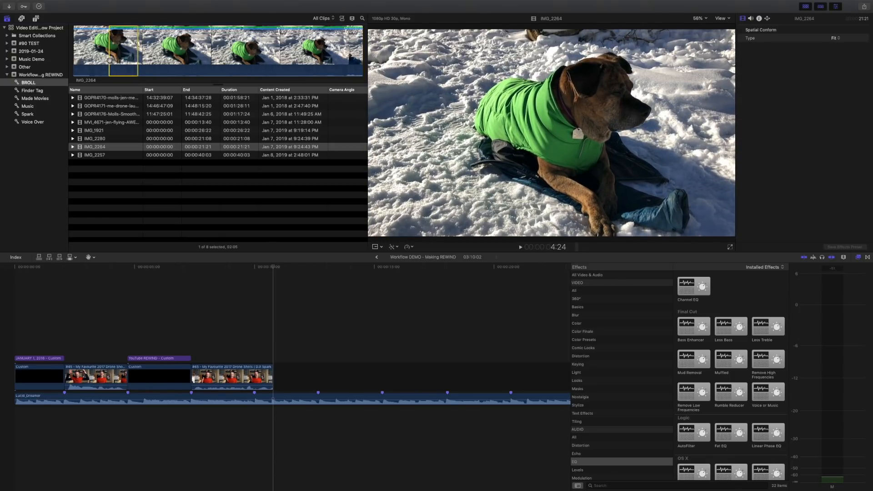
Step: Filter the BROLL clips to Favorites and append all four to the end of the REWIND timeline
click(321, 18)
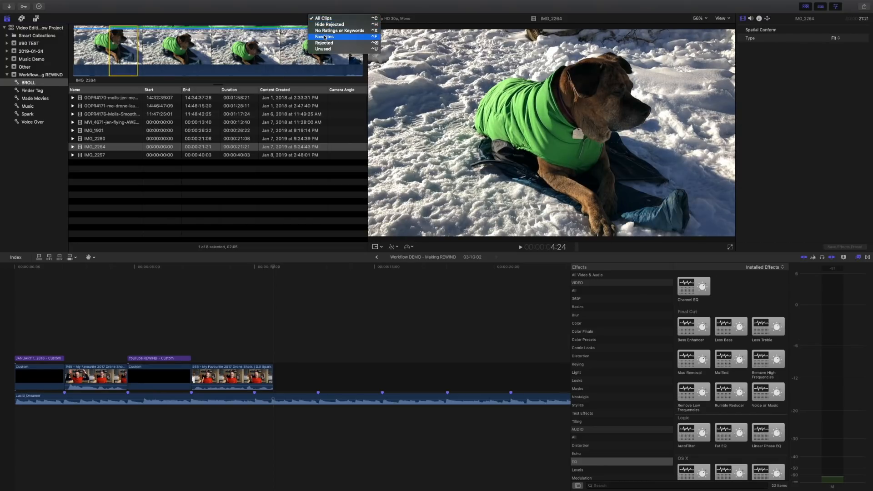
click(326, 37)
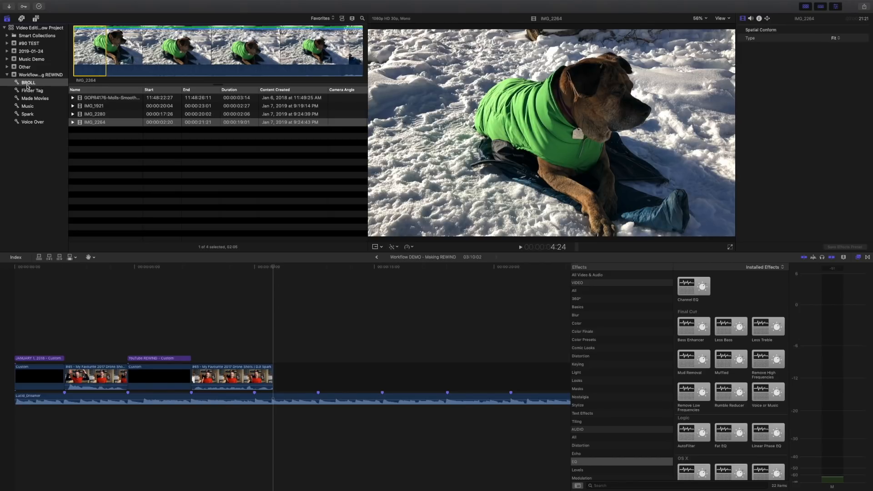
click(96, 98)
shift+click(94, 122)
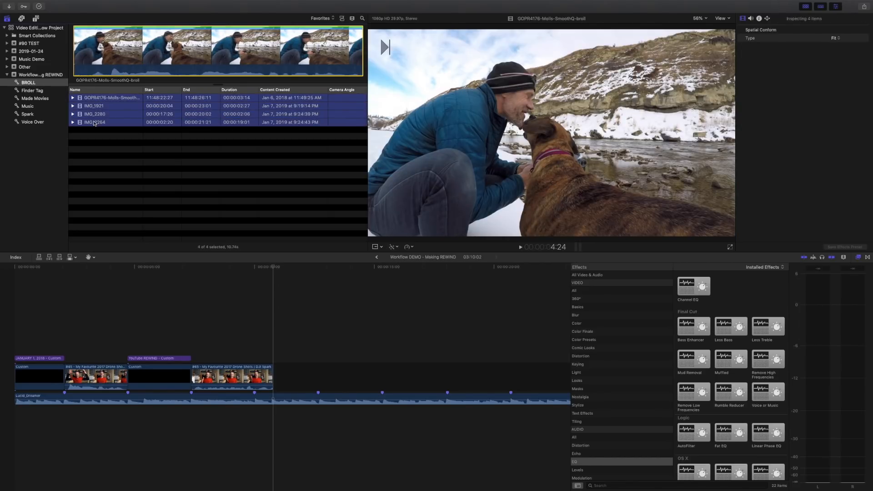
key(e)
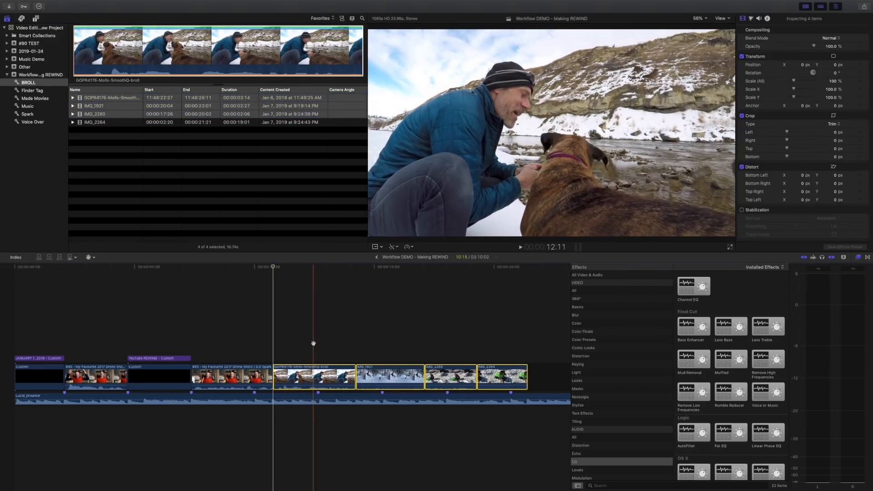
Step: Trim the end of the GOPR4176-Molls-SmoothQ-broll clip in the timeline to the nearest music marker
key(super+equal)
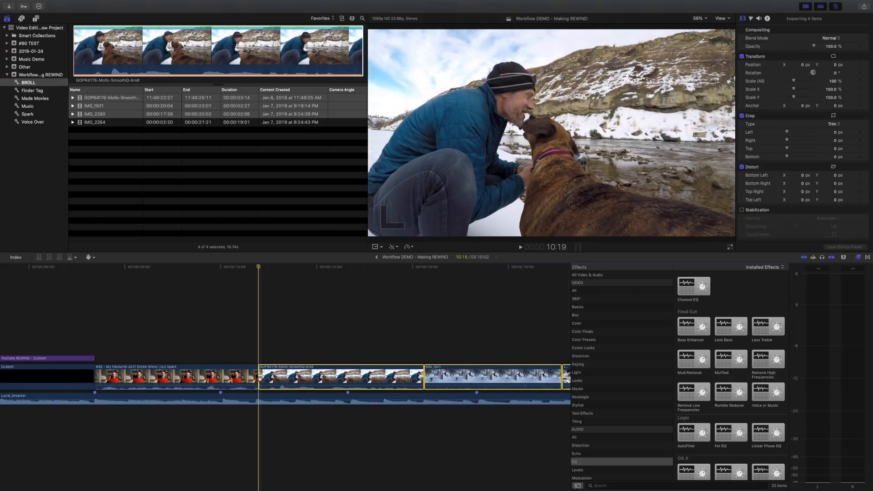
drag(258, 378, 324, 382)
key(space)
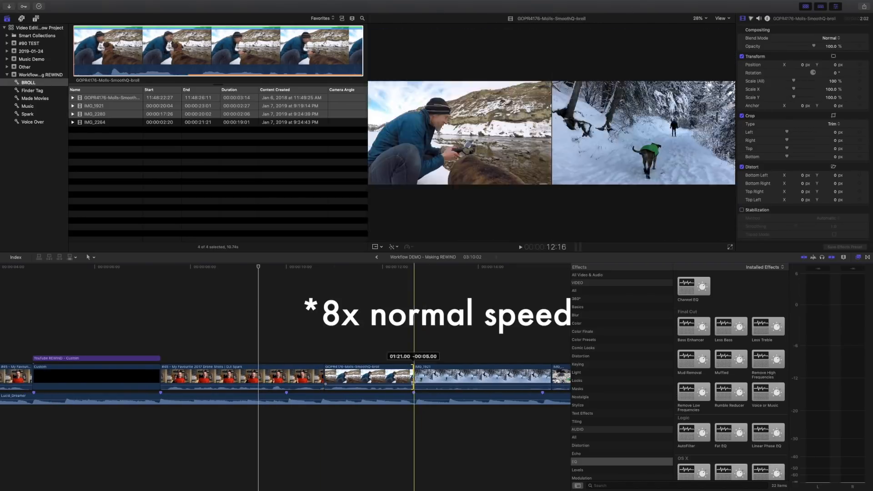
key(space)
Step: Align the ends of IMG_1921, IMG_2280 and IMG_2264 to successive music markers, with durations of 2:20, 2:21 and 2:20
scroll(337, 378, right, 5)
drag(355, 381, 345, 381)
drag(450, 381, 471, 379)
scroll(436, 342, right, 8)
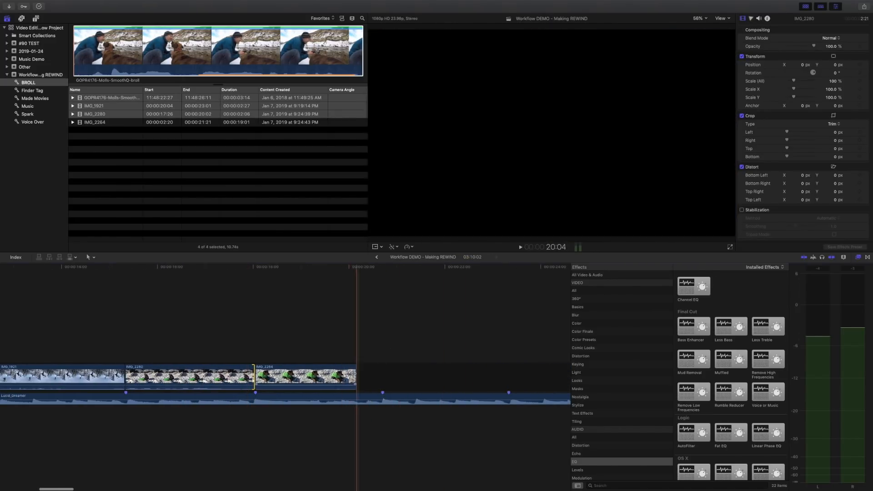
drag(354, 375, 382, 375)
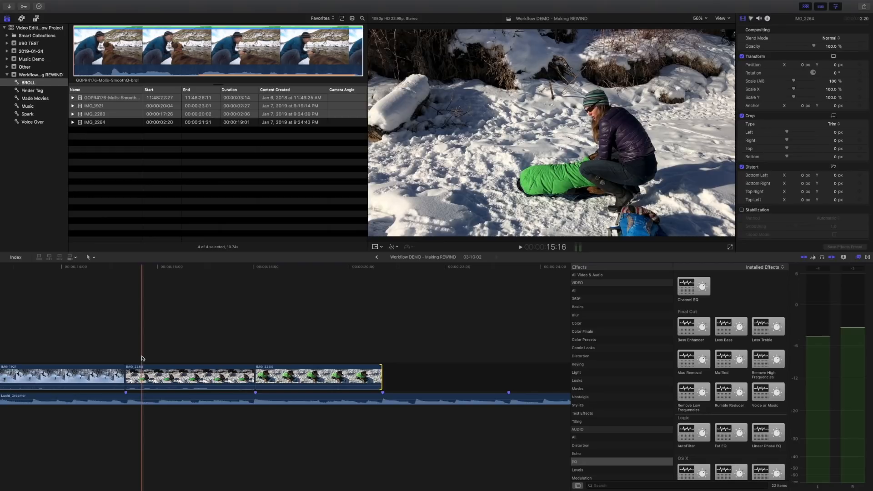
Step: Lower the Lucid_Dreamer music to -14 dB over a range spanning only the first talking clip
scroll(127, 359, left, 10)
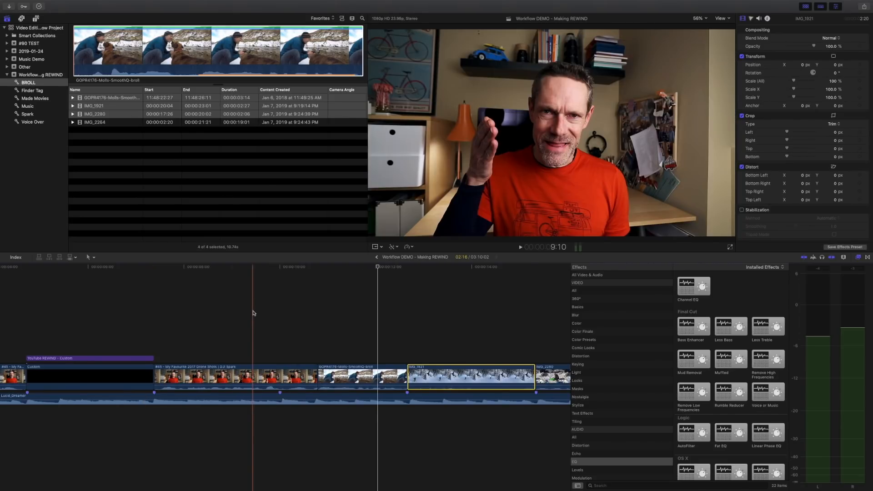
key(super+minus)
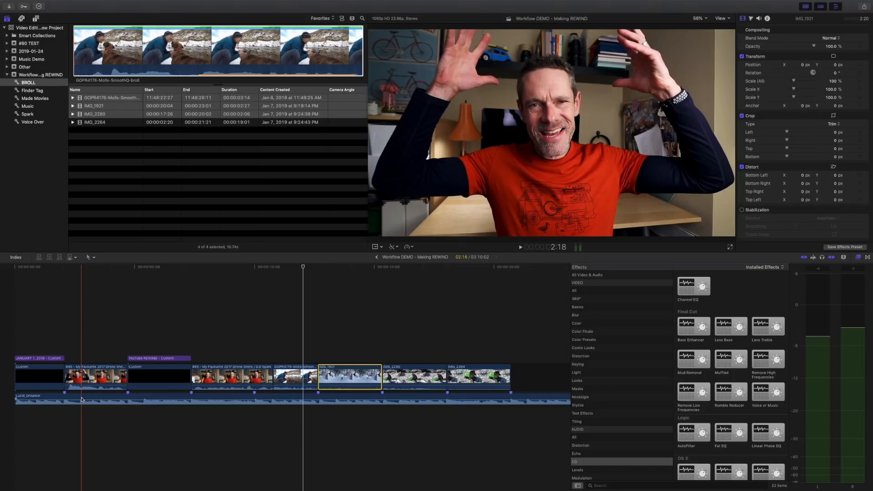
scroll(81, 399, right, 1)
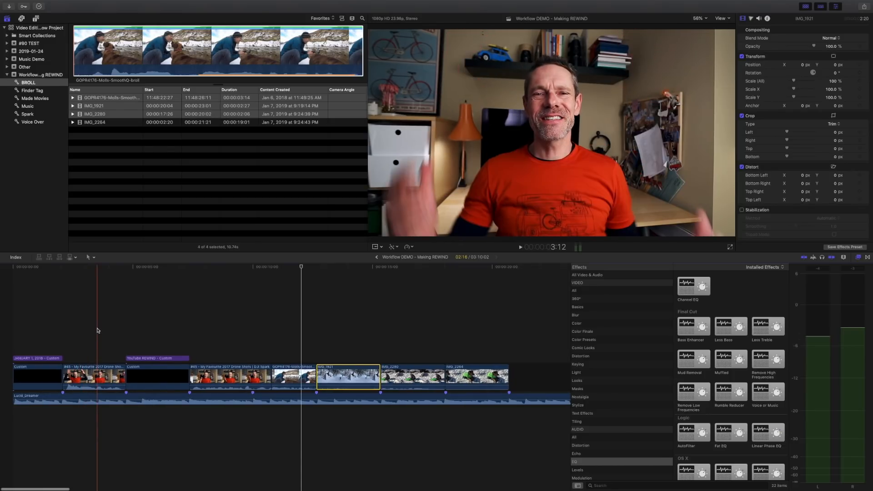
click(89, 258)
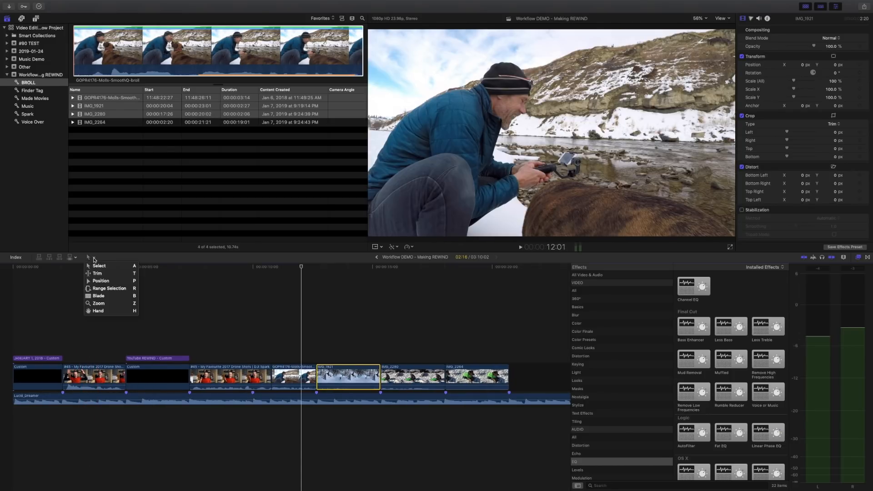
click(97, 291)
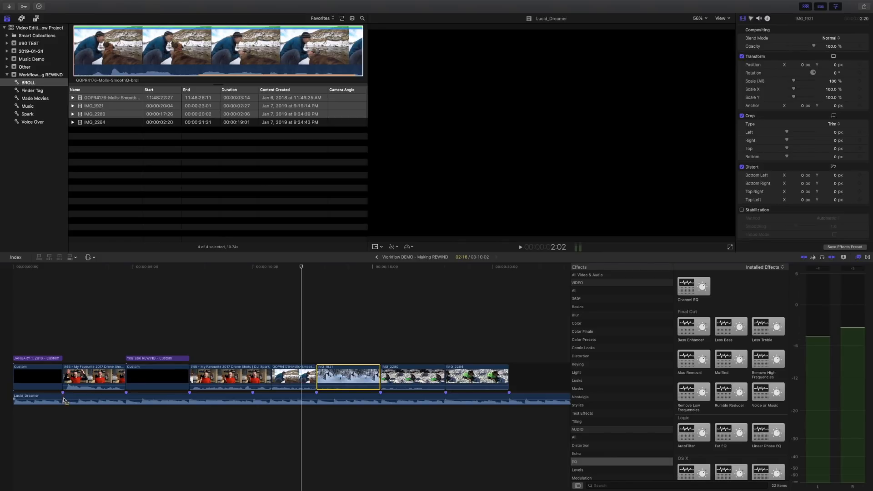
drag(63, 400, 127, 401)
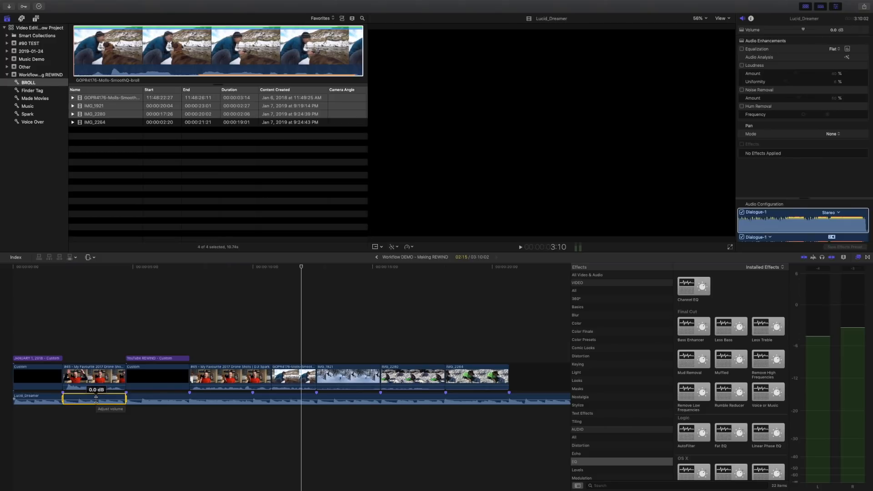
drag(96, 400, 96, 398)
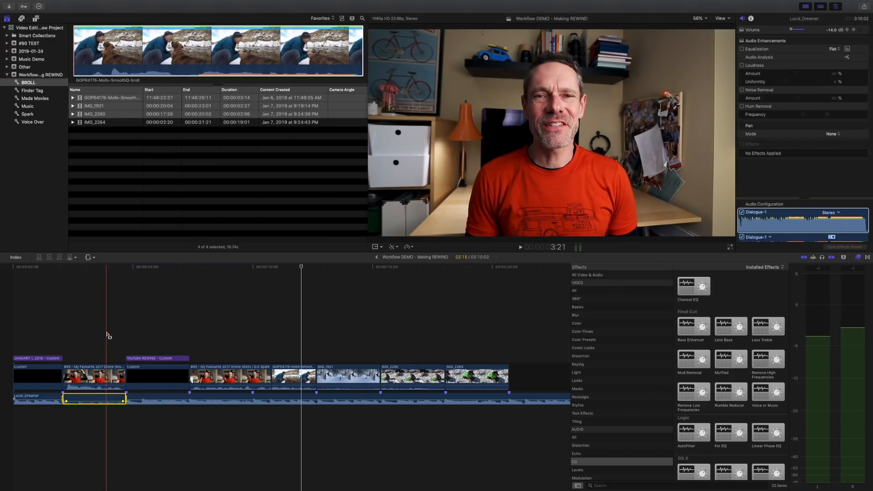
key(super+equal)
key(super+equal)
scroll(93, 364, left, 5)
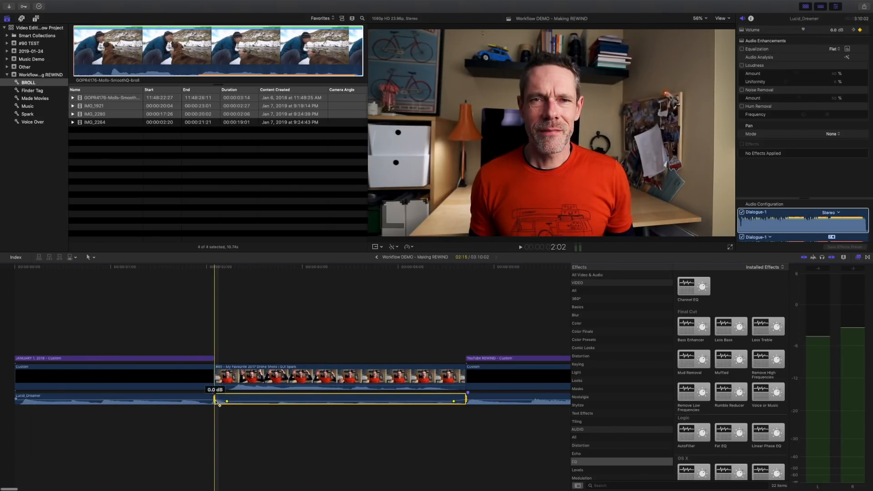
click(247, 345)
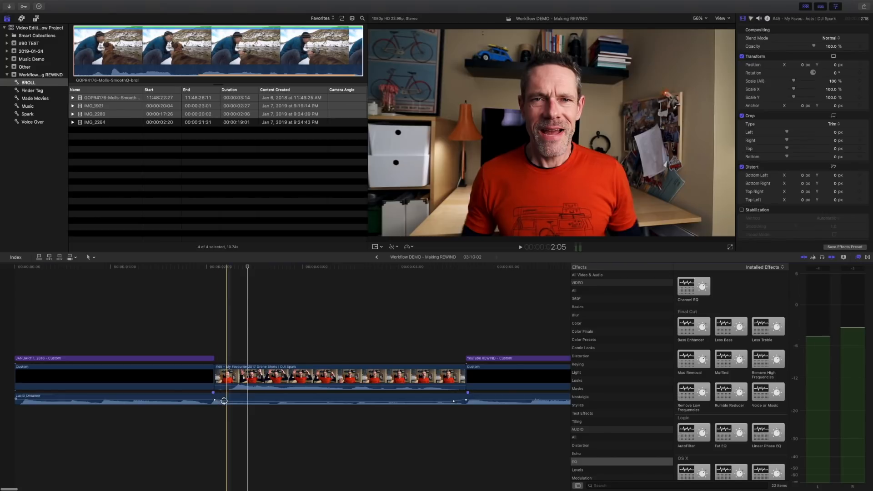
Step: Select the music range beneath the second talking clip and the GOPR4176 B-roll clip and lower its volume
scroll(271, 400, right, 10)
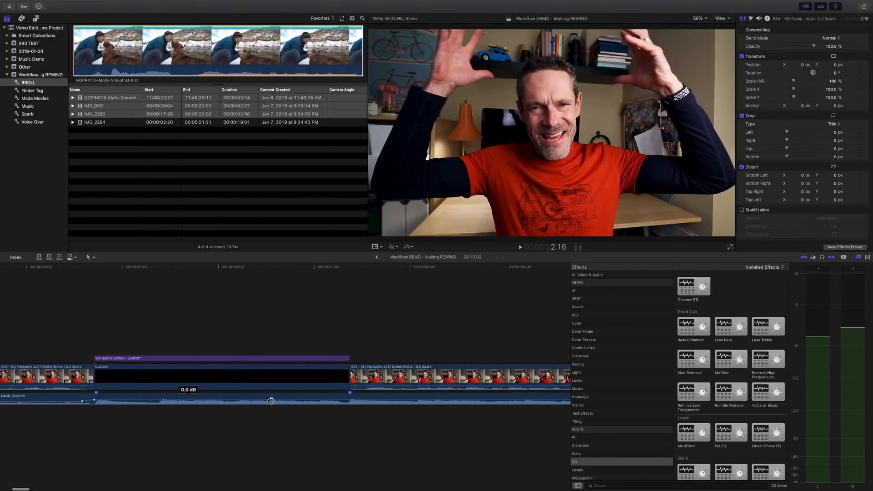
key(super+minus)
scroll(271, 401, right, 8)
scroll(271, 401, left, 4)
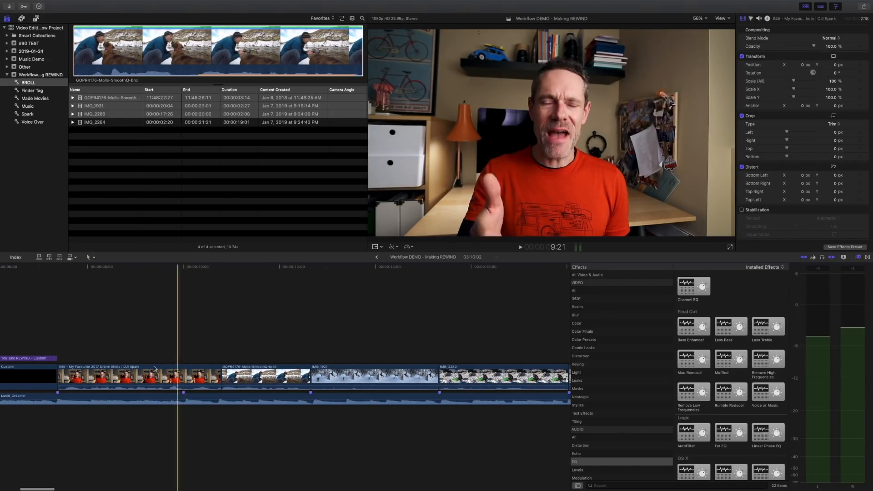
key(r)
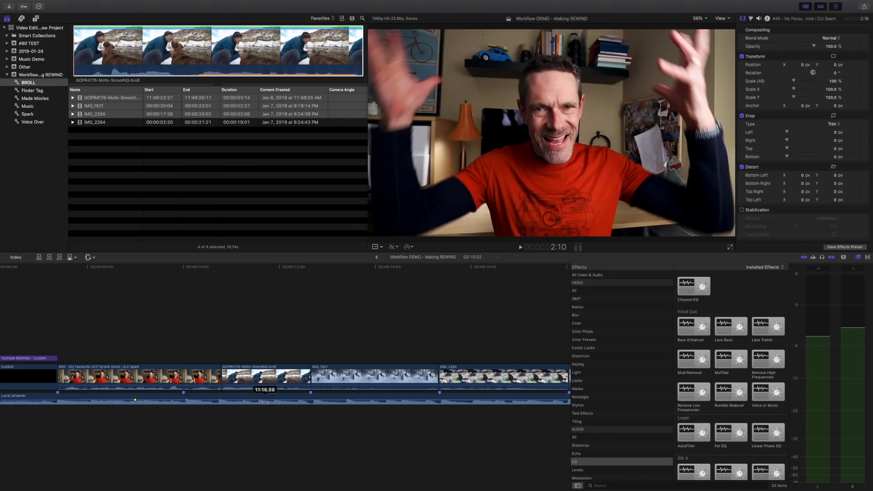
key(super+z)
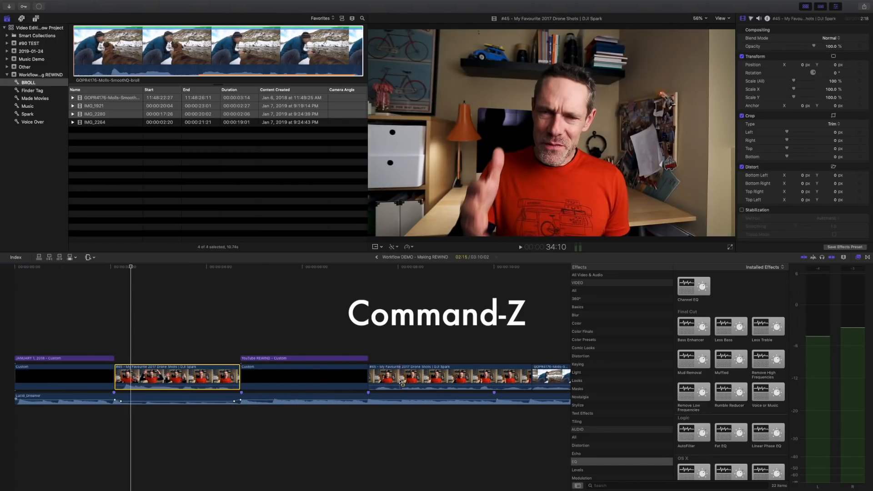
scroll(236, 402, right, 2)
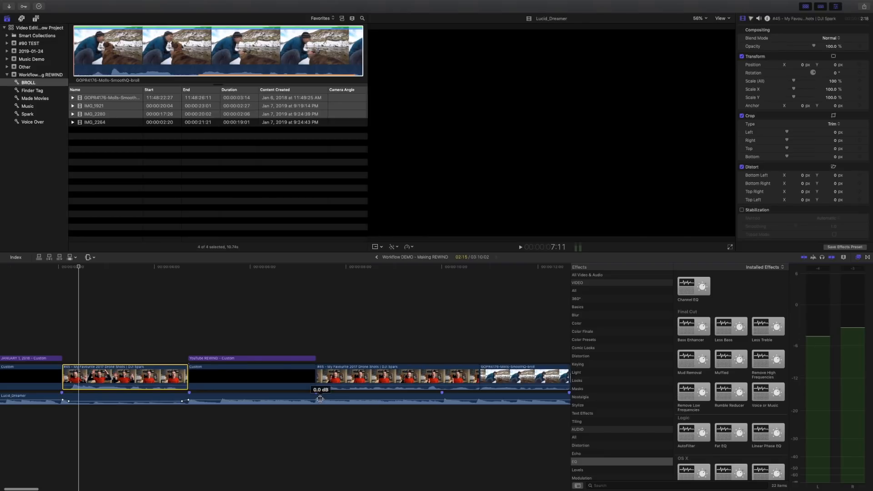
mouse_move(318, 400)
mouse_down()
mouse_move(568, 399)
mouse_move(335, 399)
mouse_up()
drag(231, 400, 230, 401)
Step: Lower the music volume over a range matching the IMG_2280 clip
scroll(440, 384, right, 5)
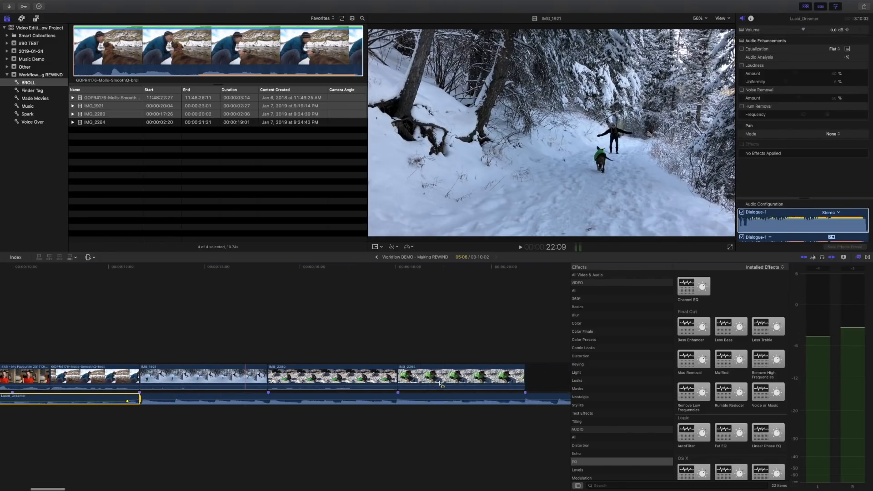
drag(266, 398, 394, 399)
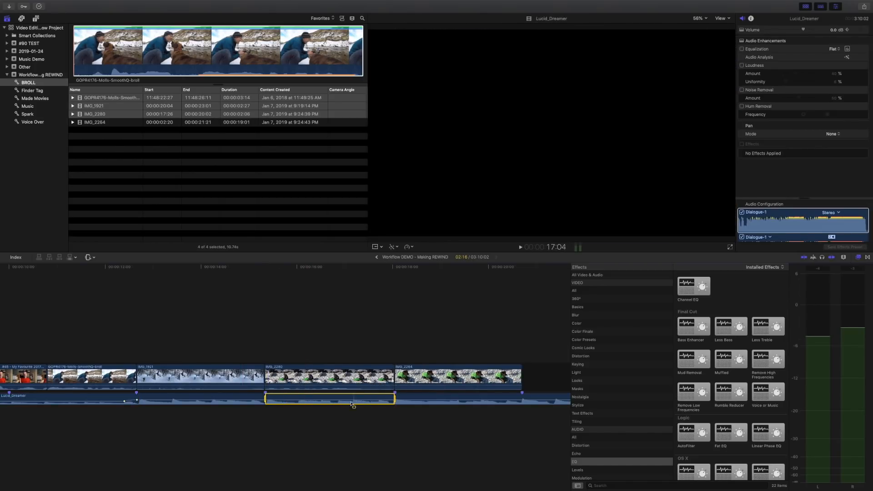
drag(332, 400, 332, 400)
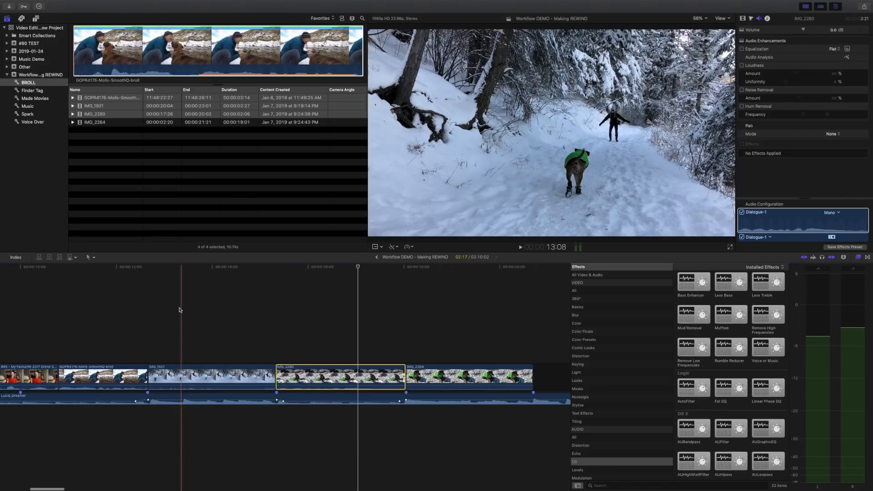
Step: Apply the Voice or Music EQ effect to both talking clips, the GOPR4176 B-roll clip and IMG_2280
scroll(181, 311, left, 6)
scroll(180, 310, left, 2)
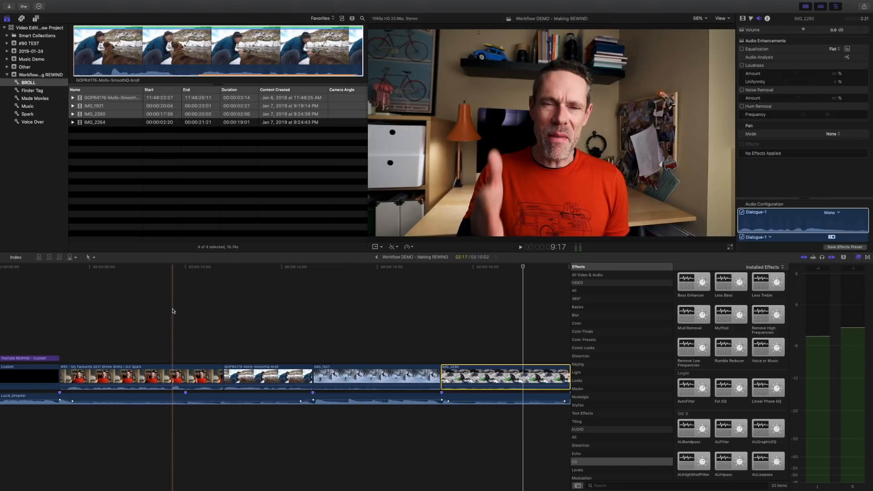
key(super+minus)
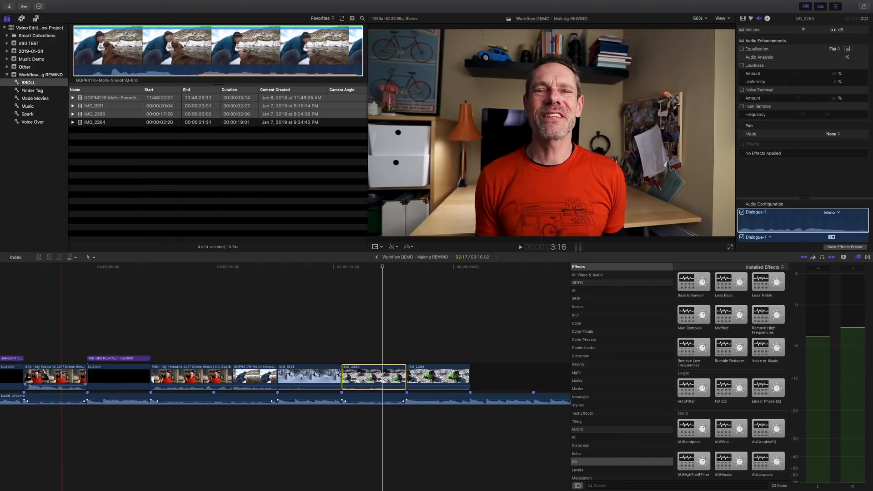
click(63, 375)
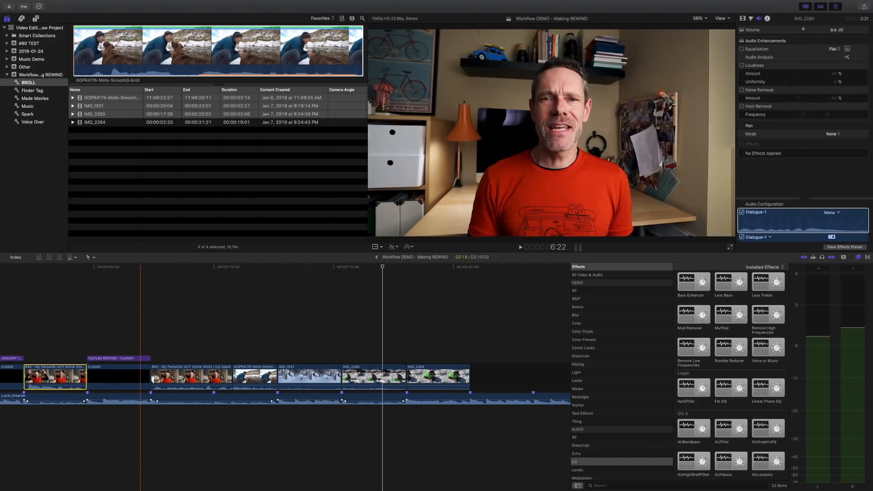
super+click(186, 377)
super+click(249, 381)
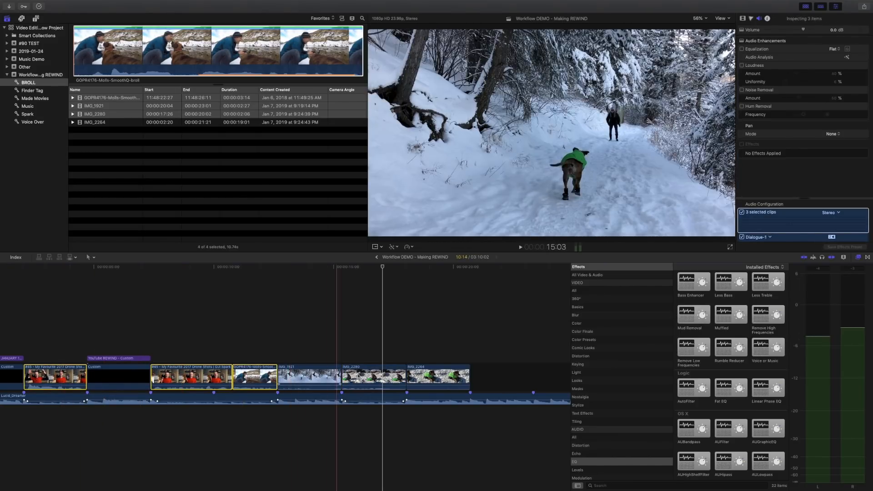
super+click(367, 377)
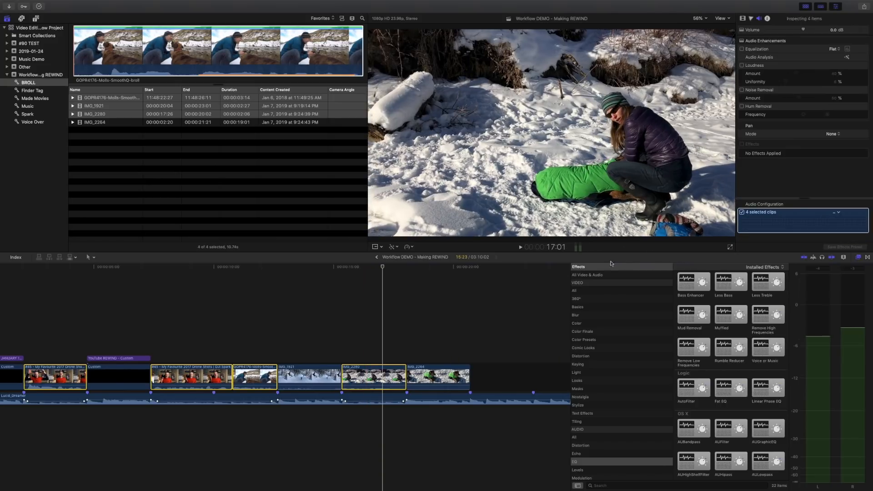
double_click(764, 349)
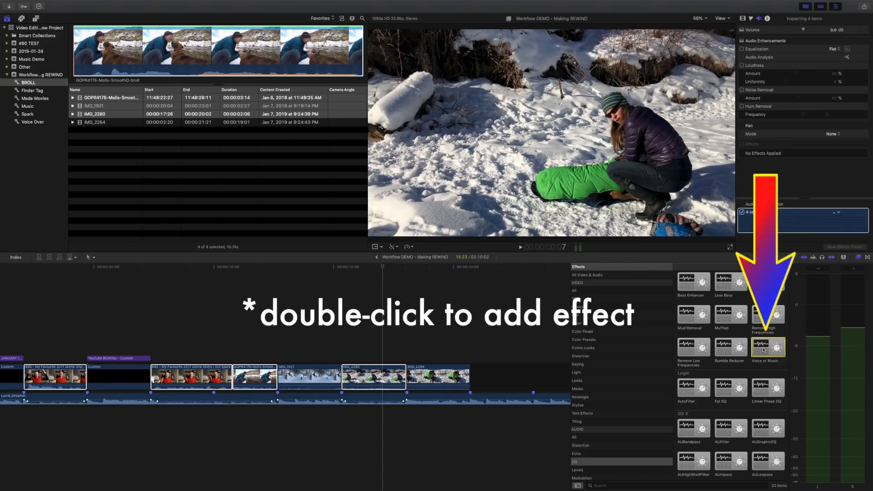
click(319, 302)
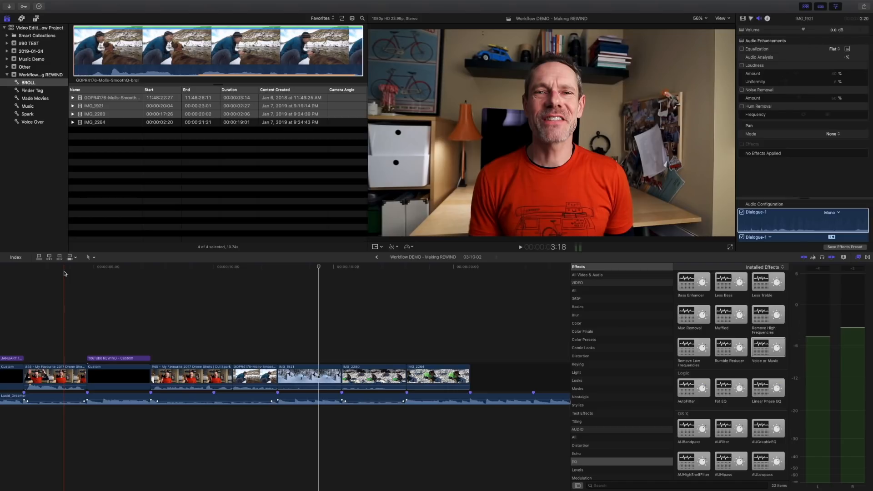
click(58, 271)
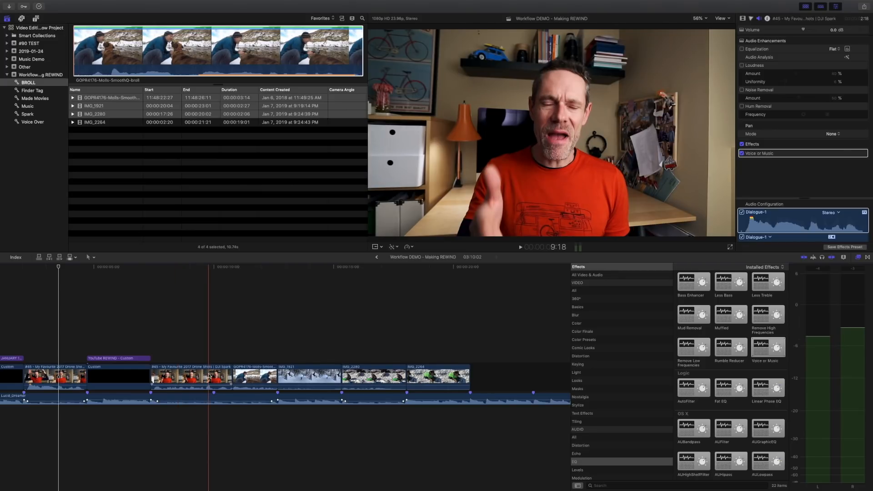
Step: Adjust the GOPR4176 clip's volume, and raise the second talking clip to 7 dB and IMG_2280 to 12 dB
click(182, 382)
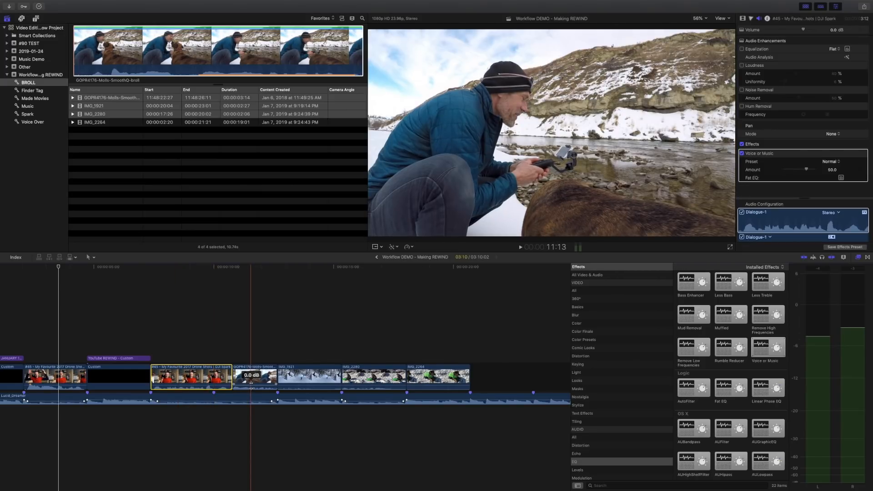
drag(251, 383, 250, 384)
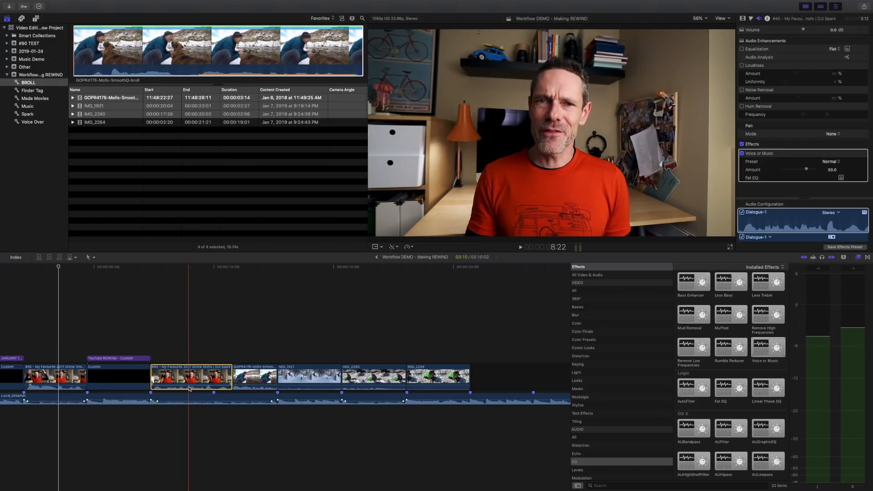
drag(199, 387, 196, 388)
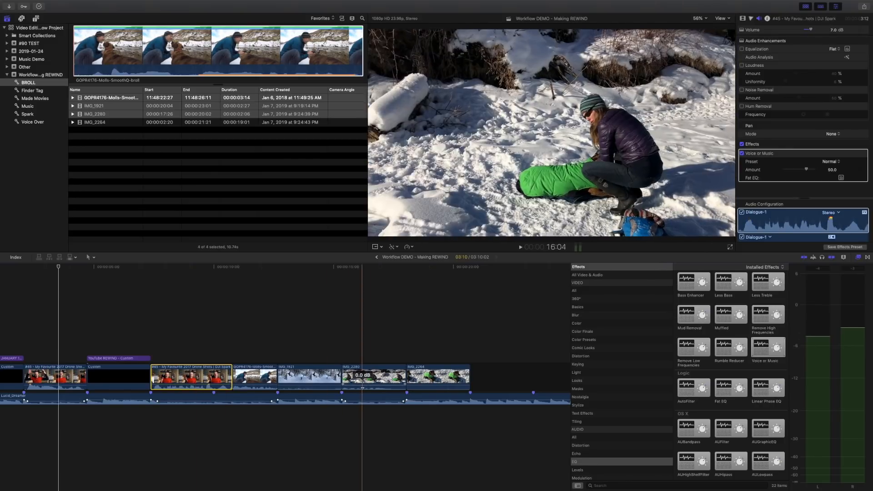
drag(362, 385, 362, 383)
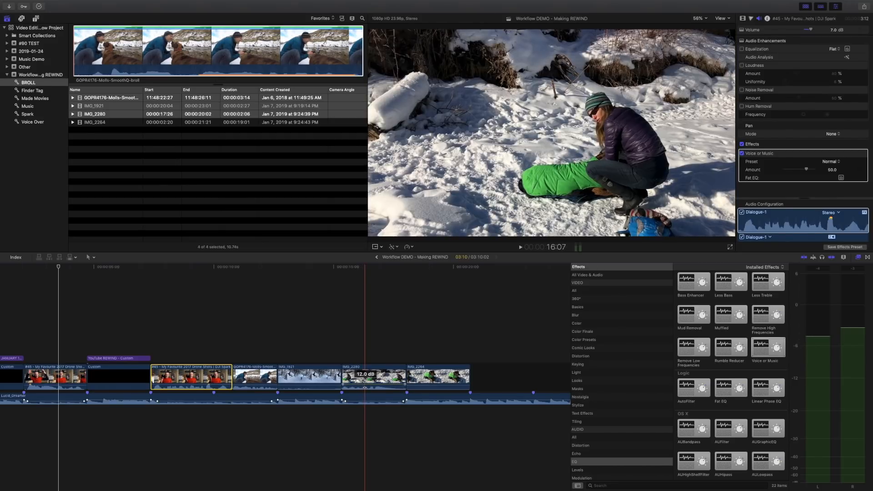
Step: Play the second talking clip to check its audio levels and reduce its volume to 3 dB
scroll(257, 345, right, 2)
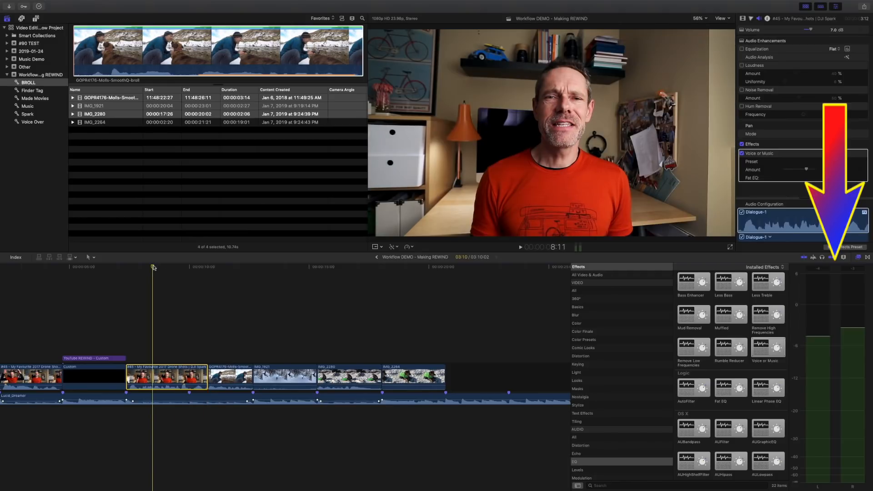
key(space)
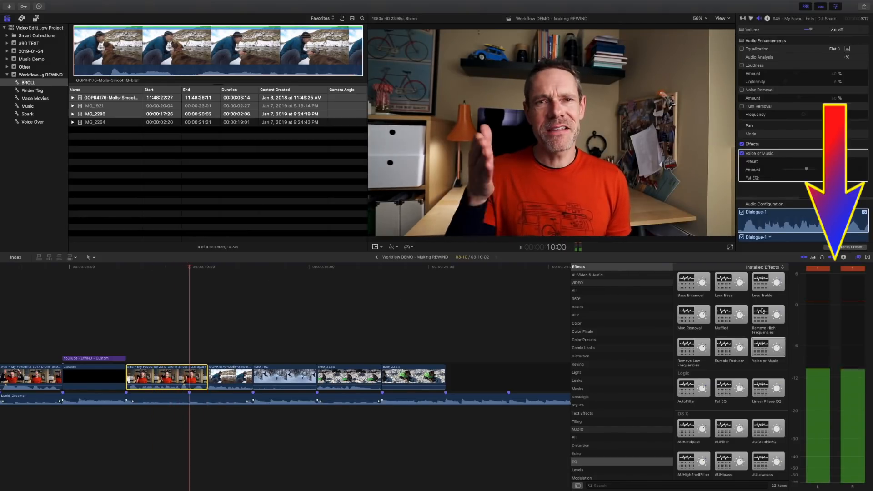
key(space)
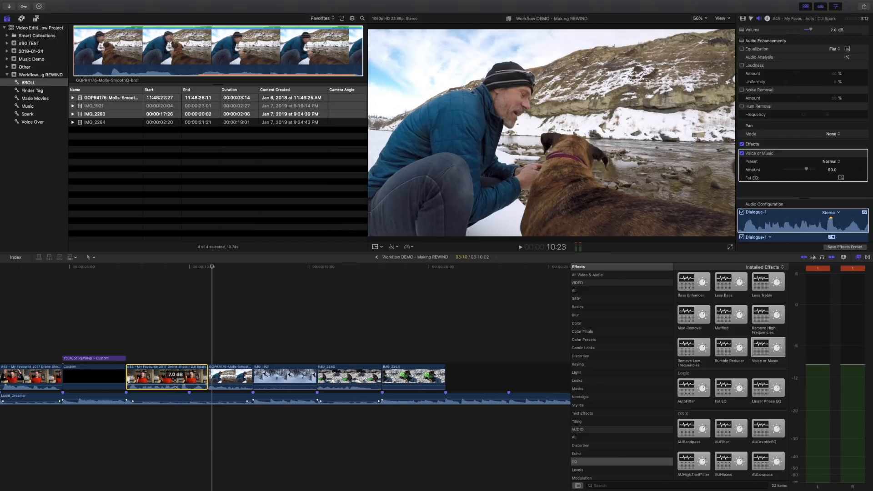
drag(174, 387, 174, 388)
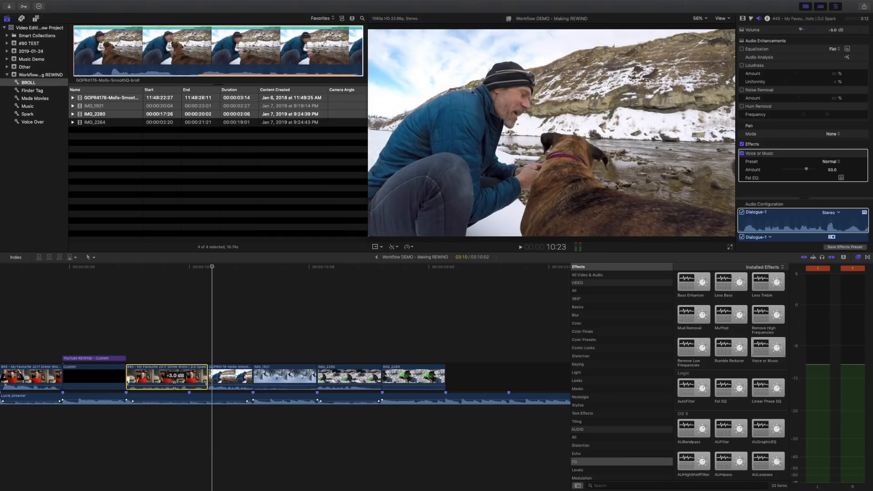
drag(175, 385, 174, 384)
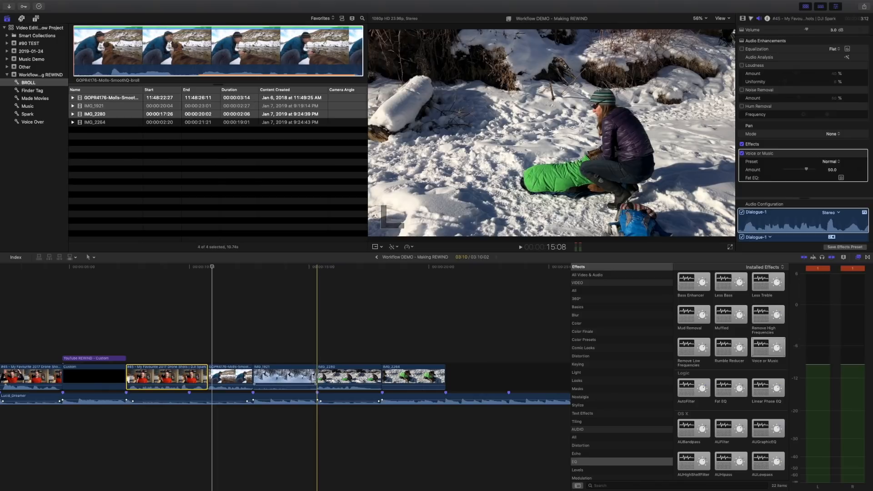
Step: Lower the IMG_2284 clip's volume all the way to silence and play the clip to check it
click(404, 387)
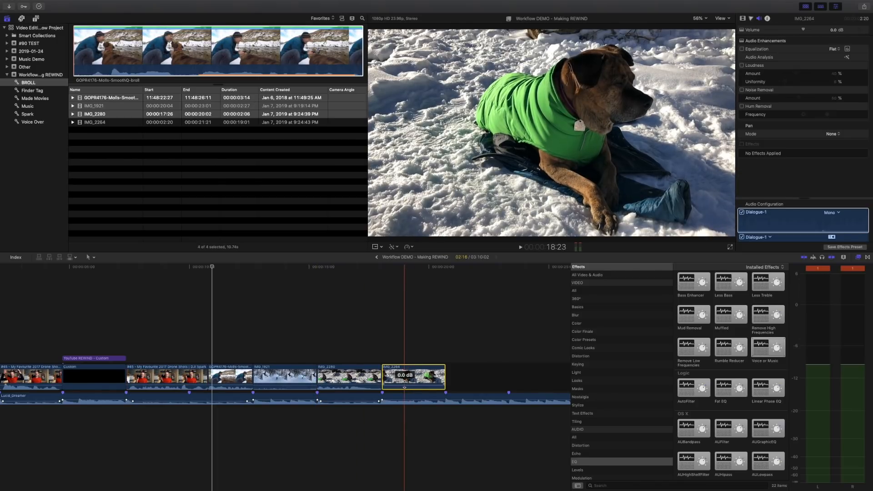
drag(404, 387, 406, 395)
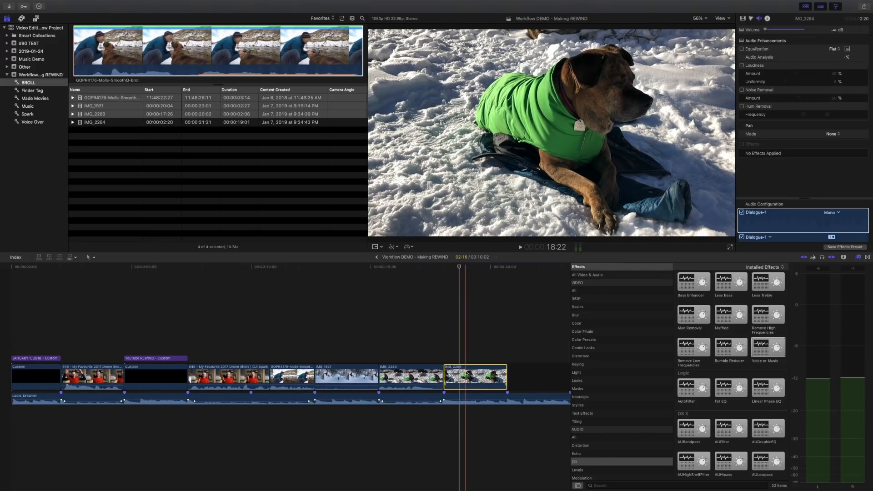
key(super+equal)
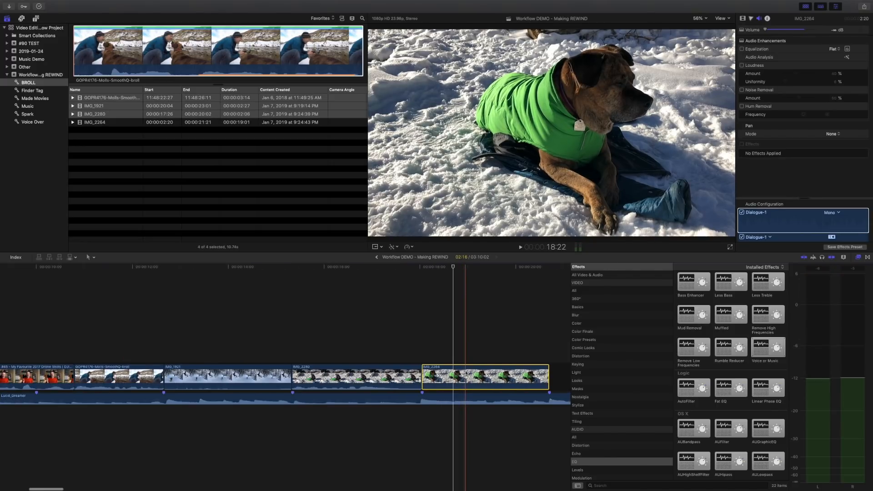
click(431, 271)
key(space)
key(space)
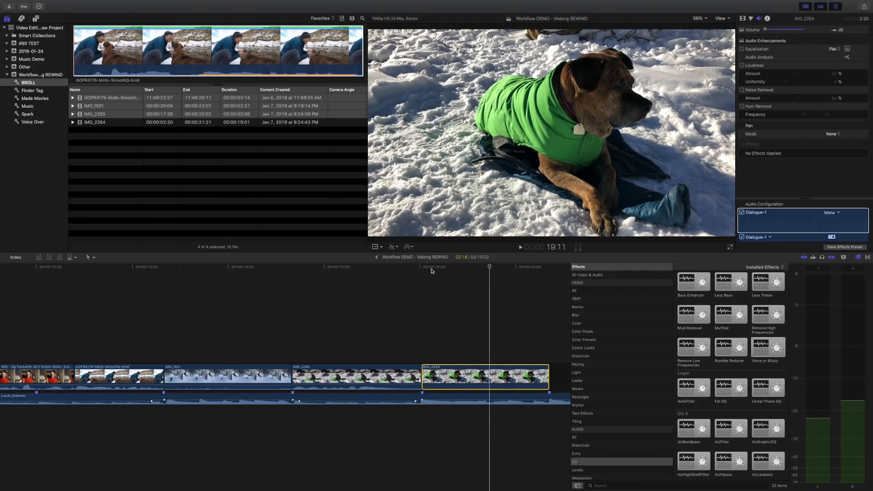
Step: Reverse the IMG_2284 clip and play it back from its start
click(409, 247)
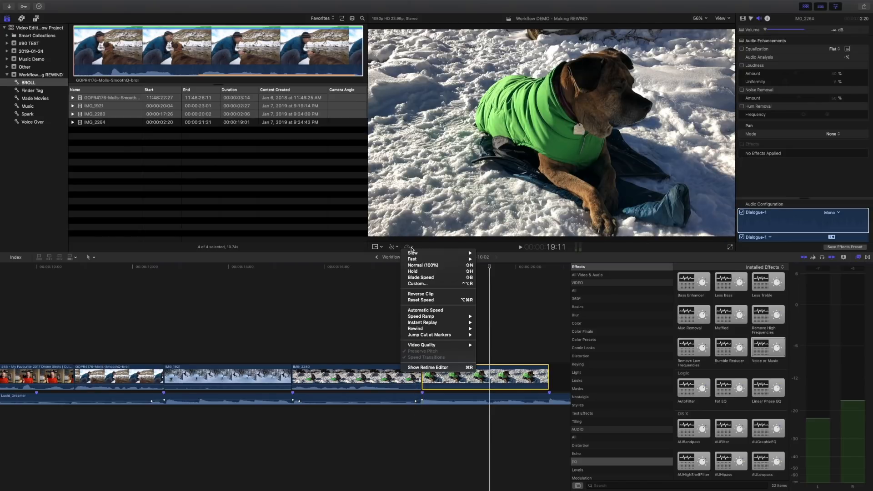
click(416, 294)
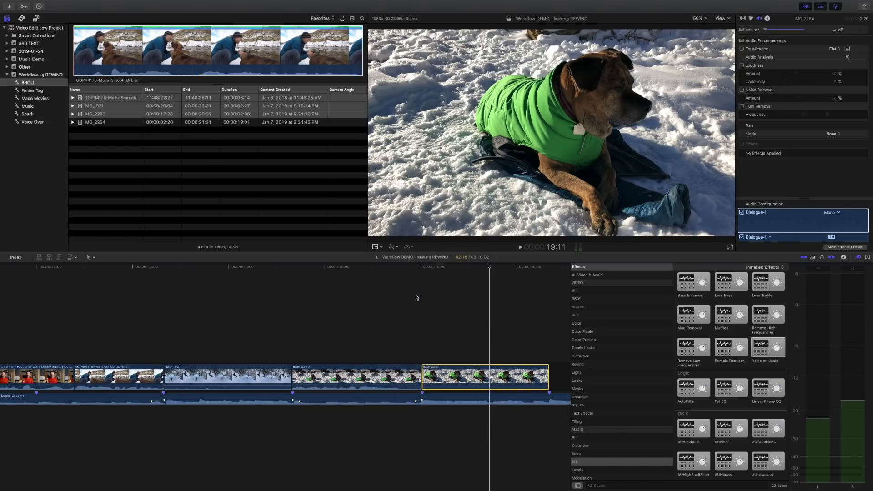
click(443, 268)
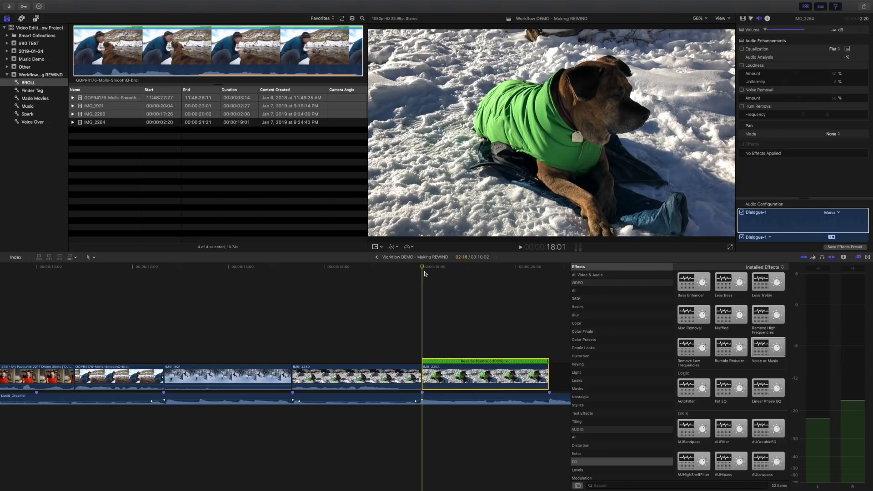
key(space)
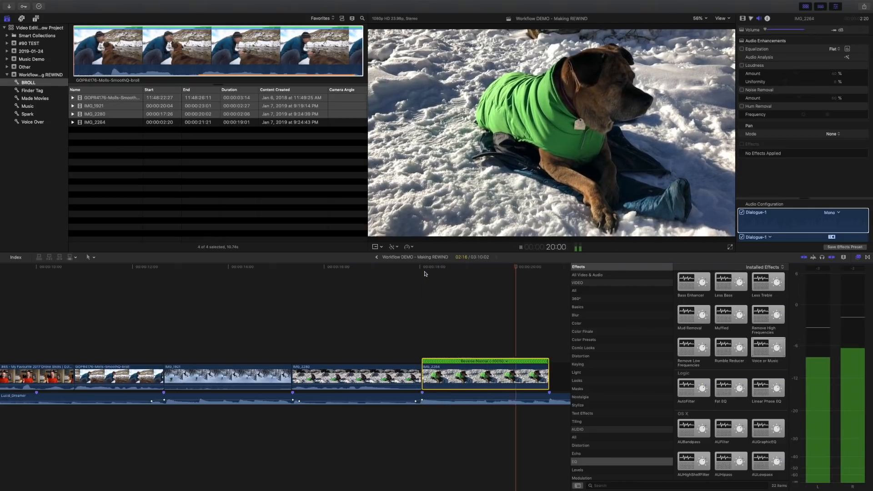
key(space)
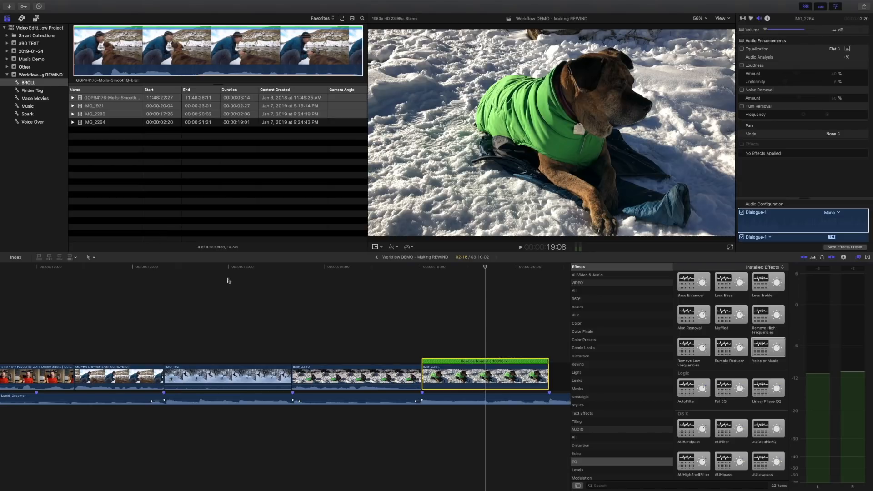
Step: Show all Made Movies clips and favorite the range from 39:01 to 45:15, containing the quote, in #46 - Favourite Gear - 2017
key(super+minus)
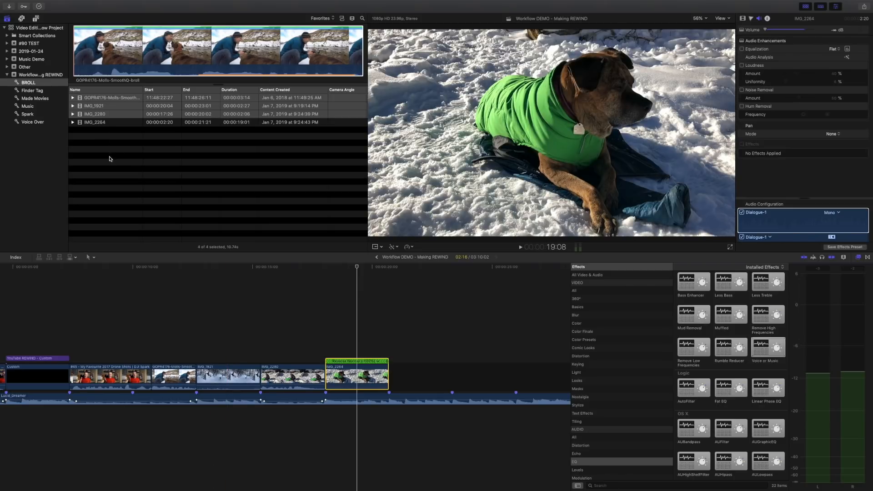
click(35, 99)
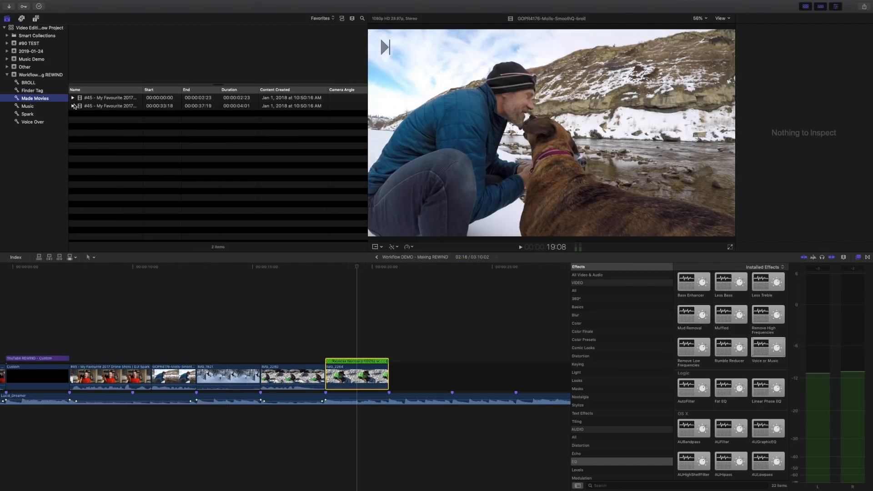
click(334, 19)
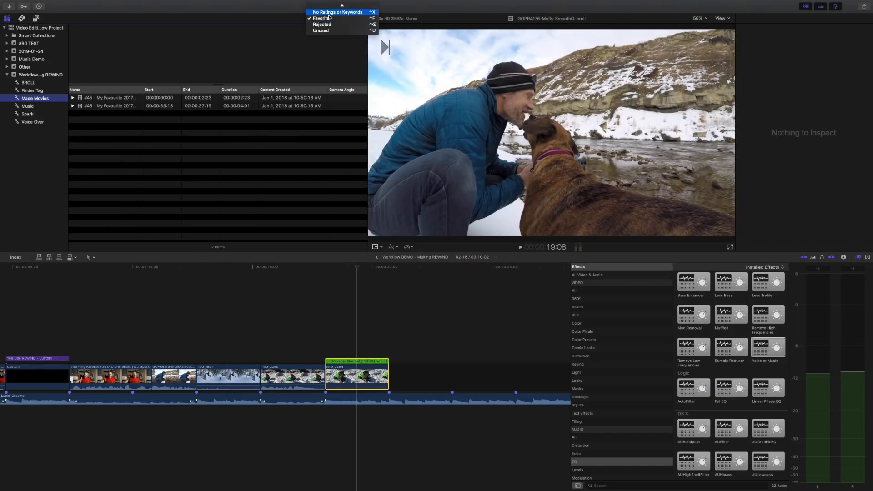
click(320, 7)
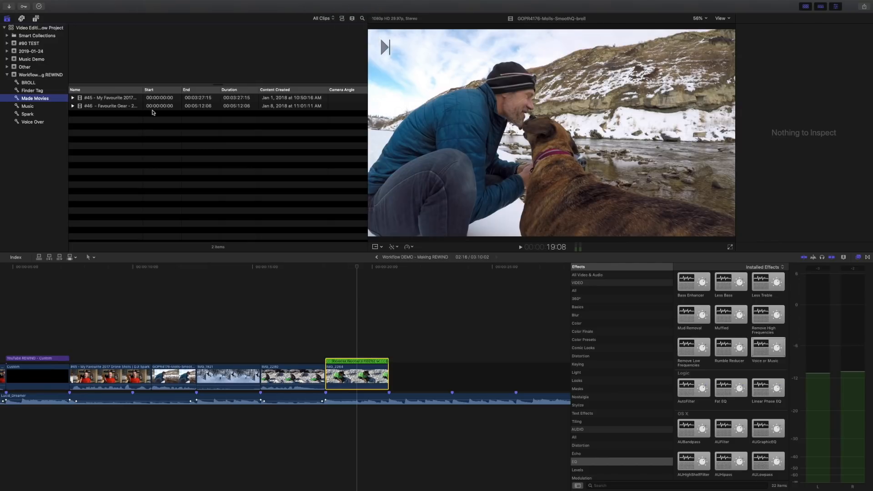
click(113, 107)
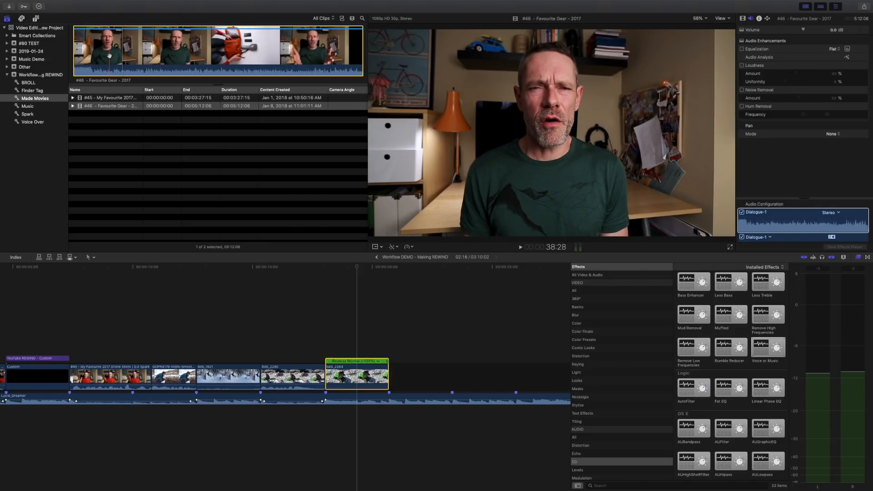
key(space)
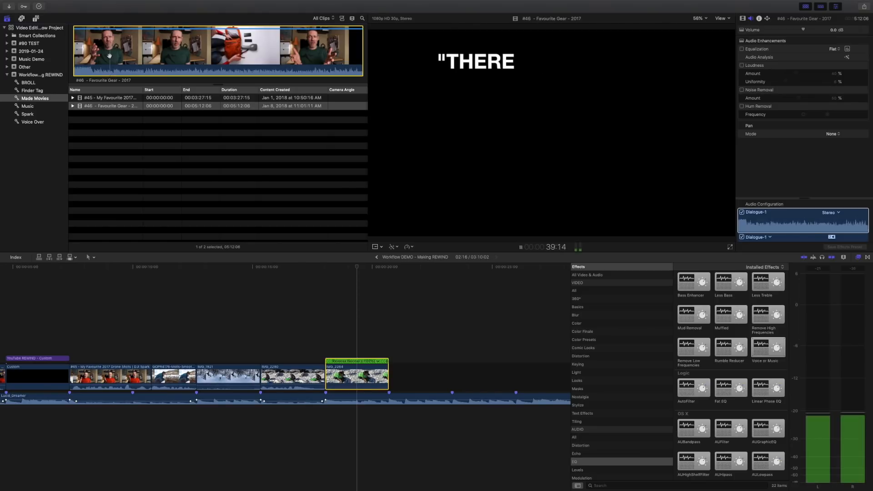
key(i)
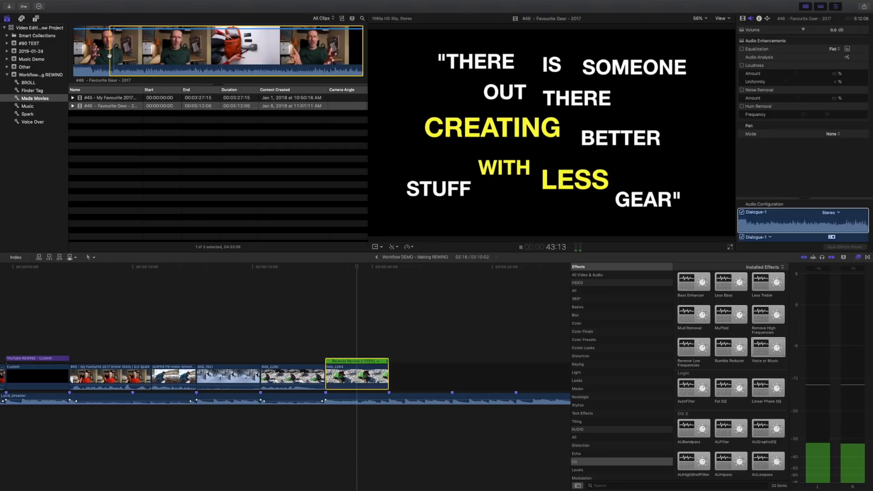
key(space)
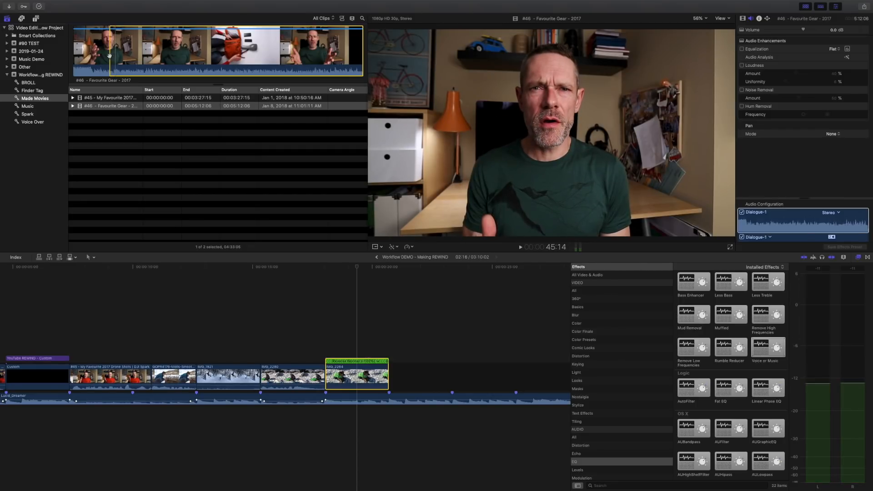
click(109, 55)
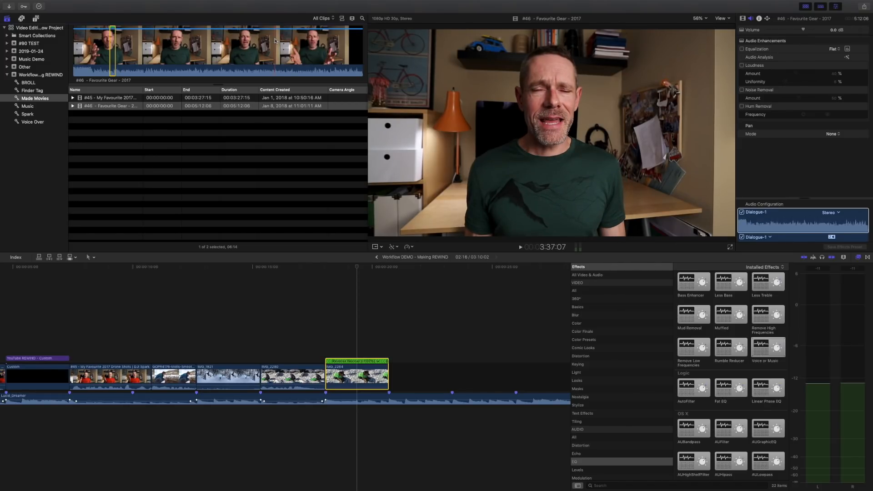
Step: Filter the Made Movies clips to favorites and add the #46 - Favourite Gear range after IMG_2284 in the timeline
click(338, 17)
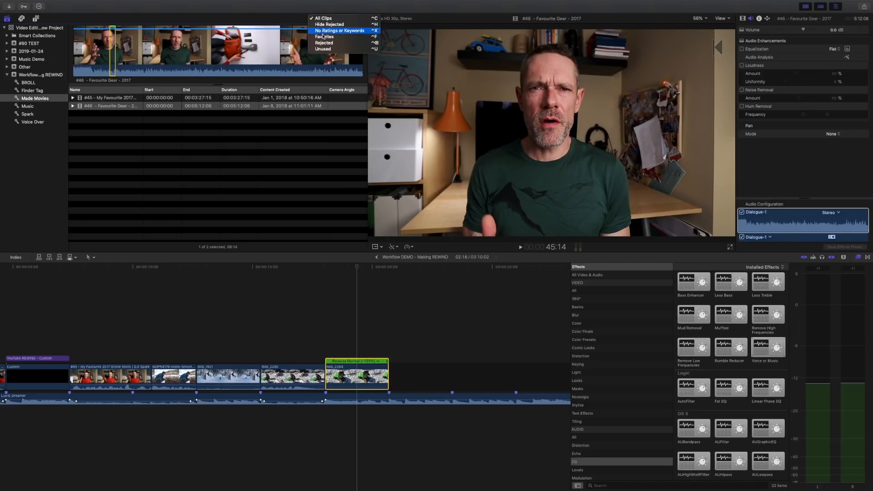
click(324, 38)
drag(111, 114, 402, 373)
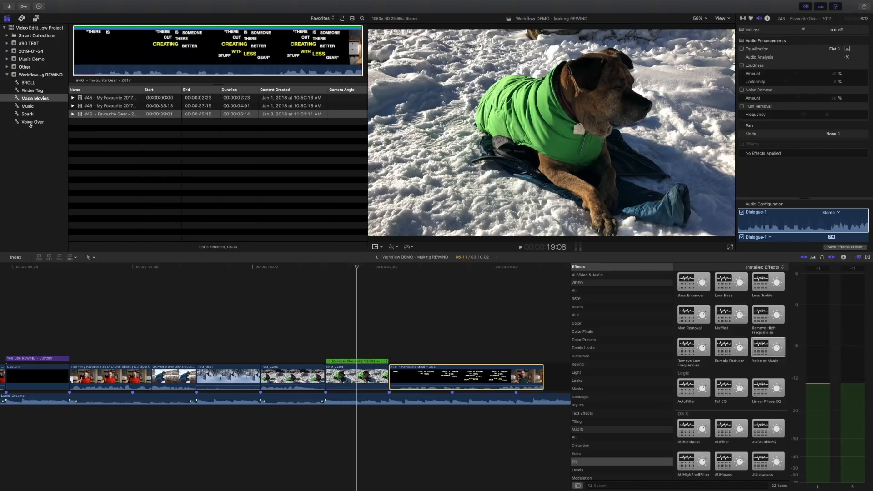
Step: Show all clips in the Voice Over collection and play the STE-001 recording to find the start of the needed line
click(30, 123)
click(321, 19)
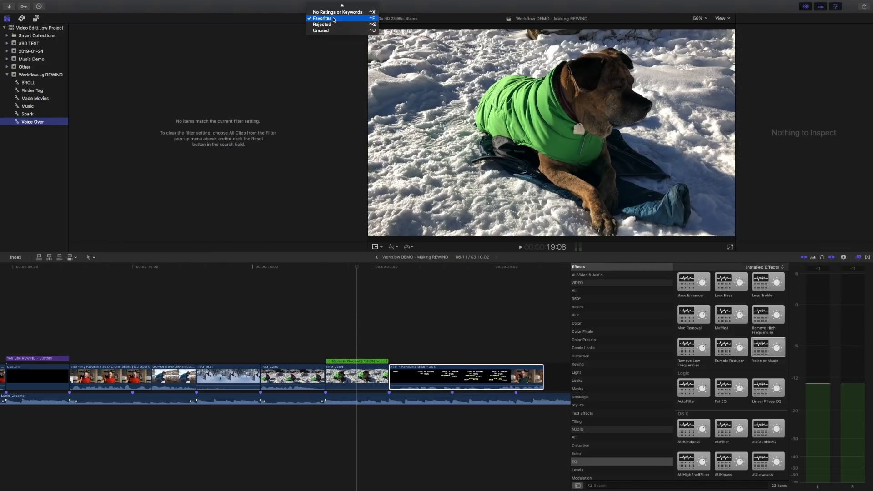
click(321, 5)
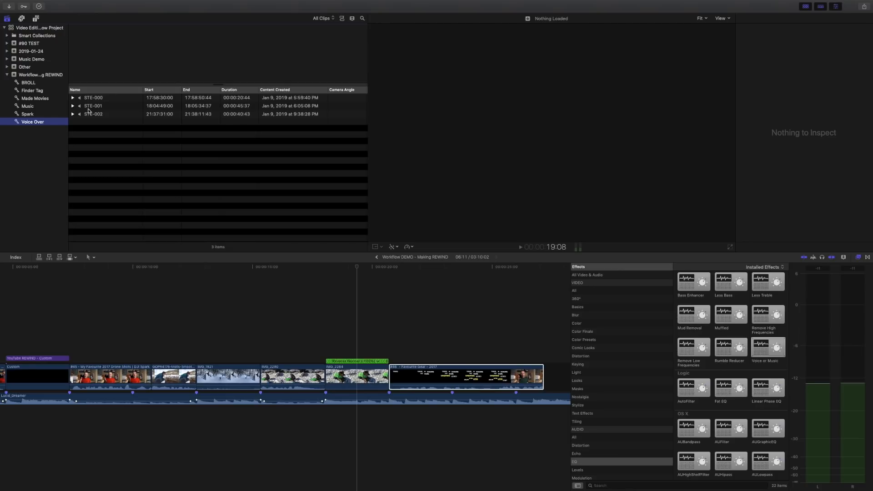
click(91, 106)
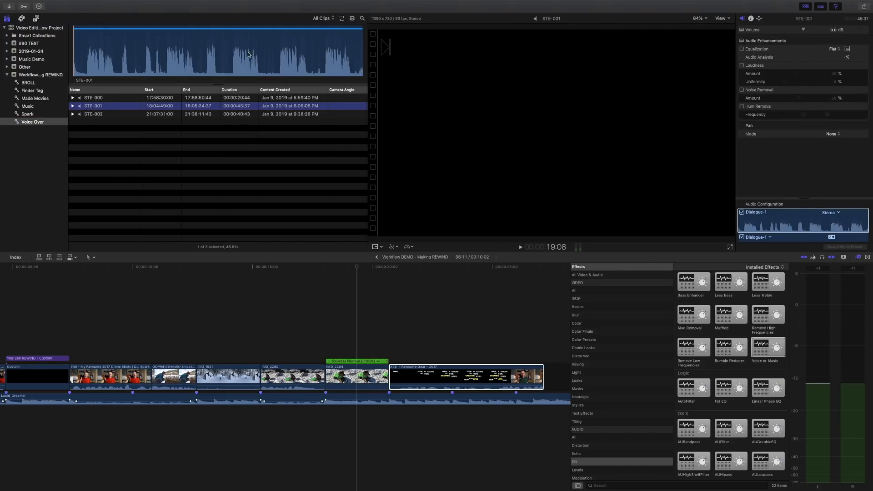
click(276, 54)
key(space)
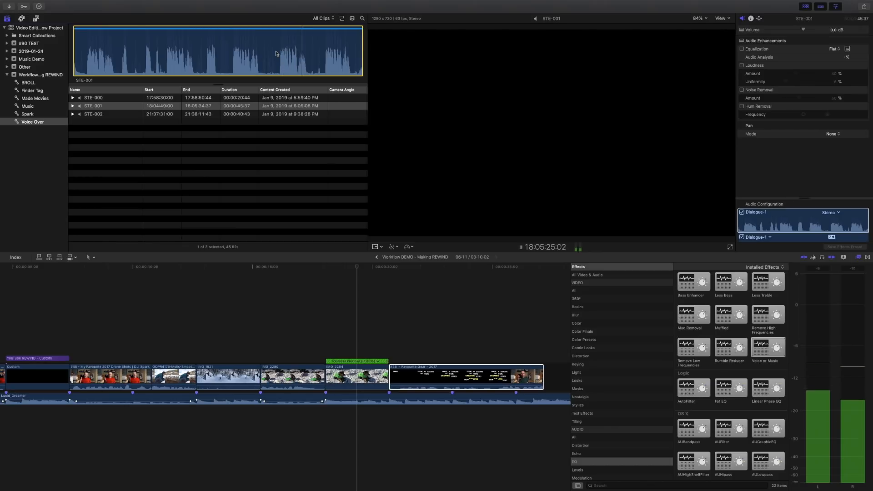
key(space)
key(space)
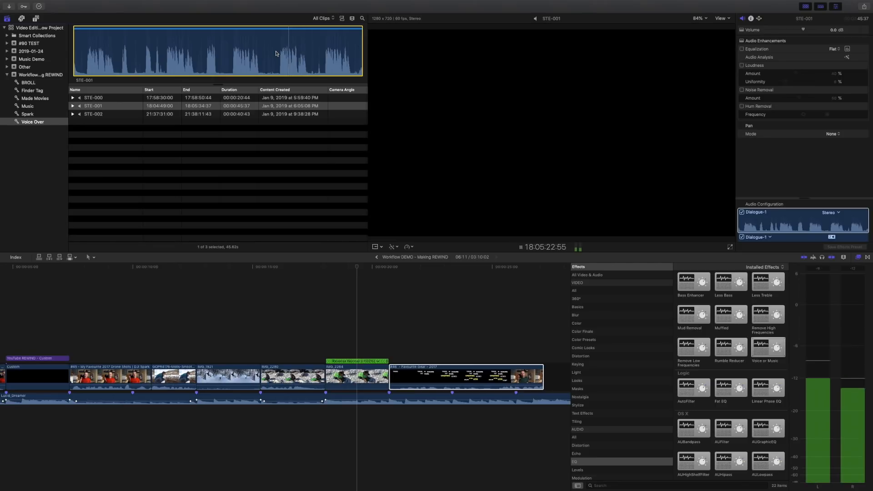
Step: Connect a range of about 5 seconds from STE-001 beneath the start of the #46 clip and trim that clip's end to match
key(space)
key(i)
key(space)
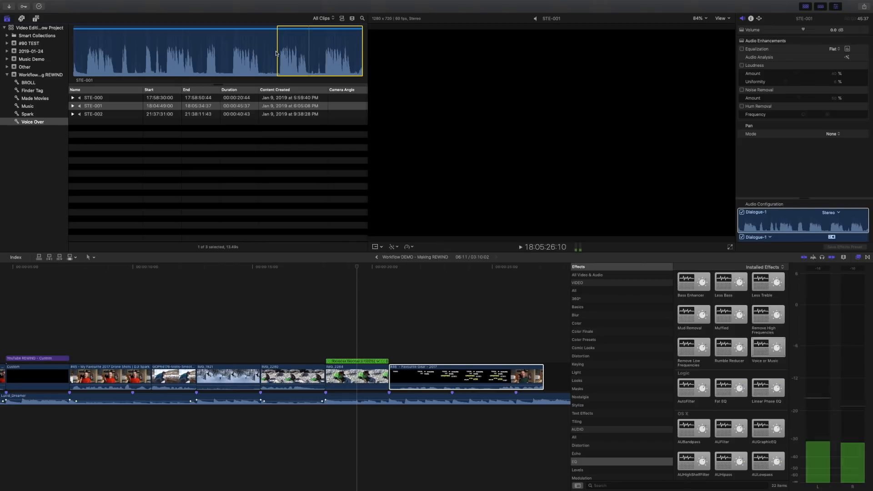
key(o)
drag(275, 53, 392, 425)
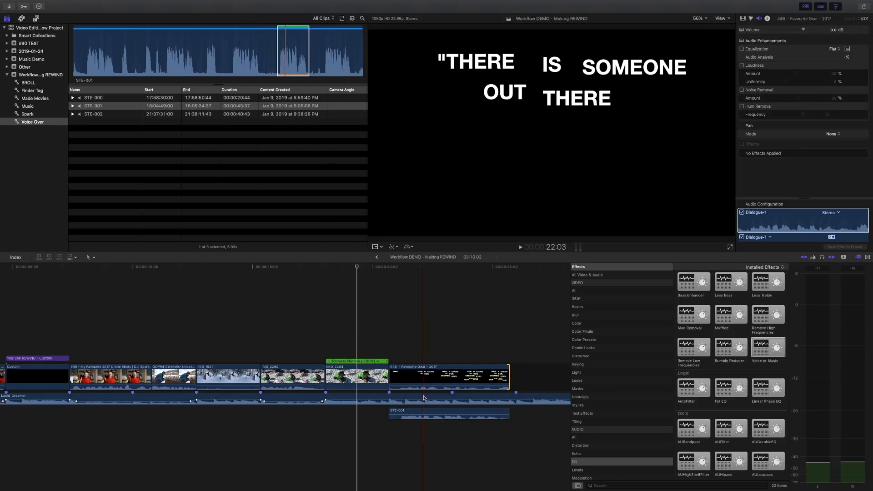
Step: Disable the Lucid_Dreamer music clip and play the #46 section to hear its voice-over against the quote
click(424, 398)
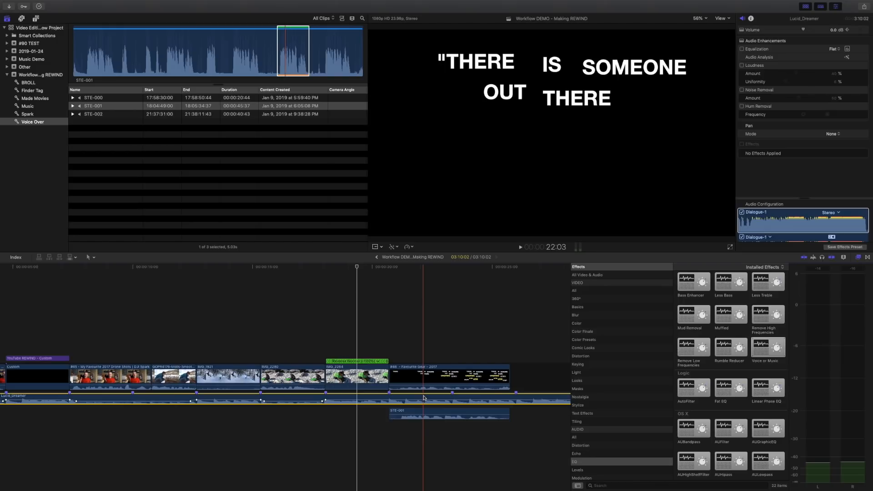
key(v)
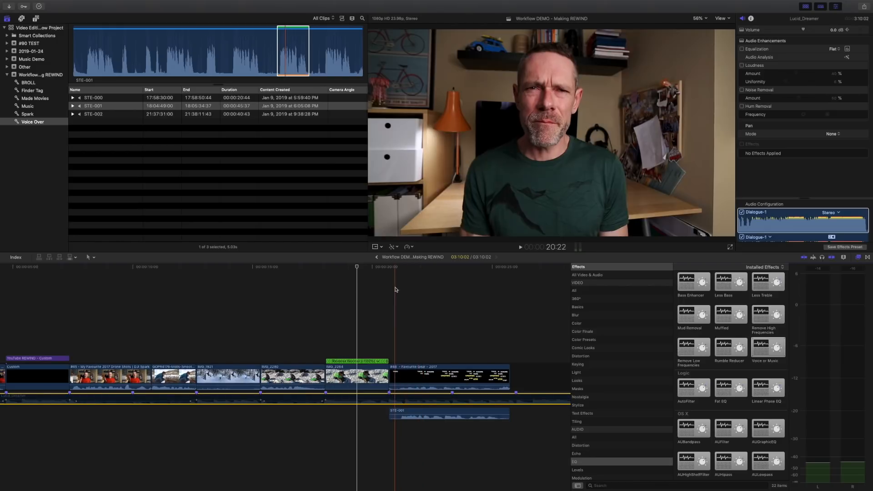
key(space)
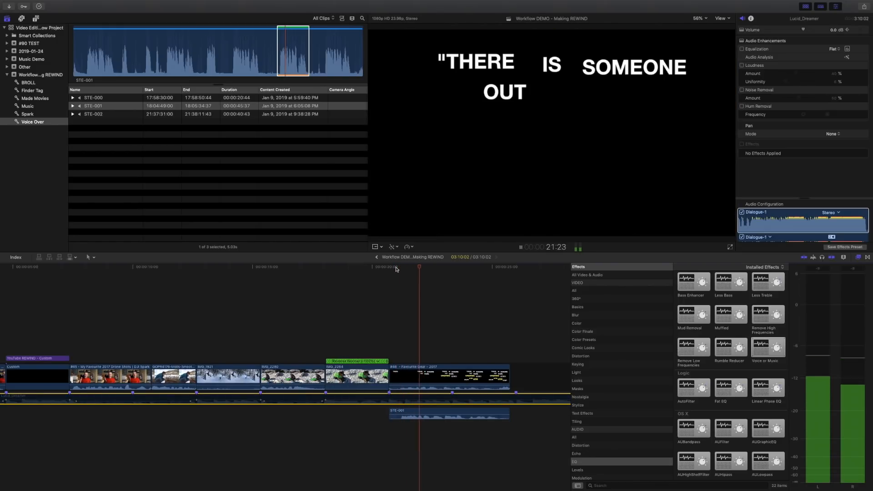
key(space)
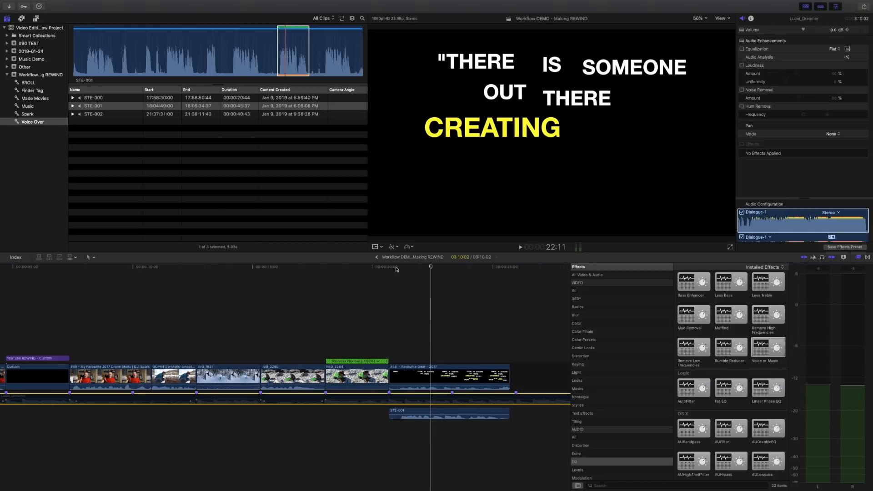
click(420, 269)
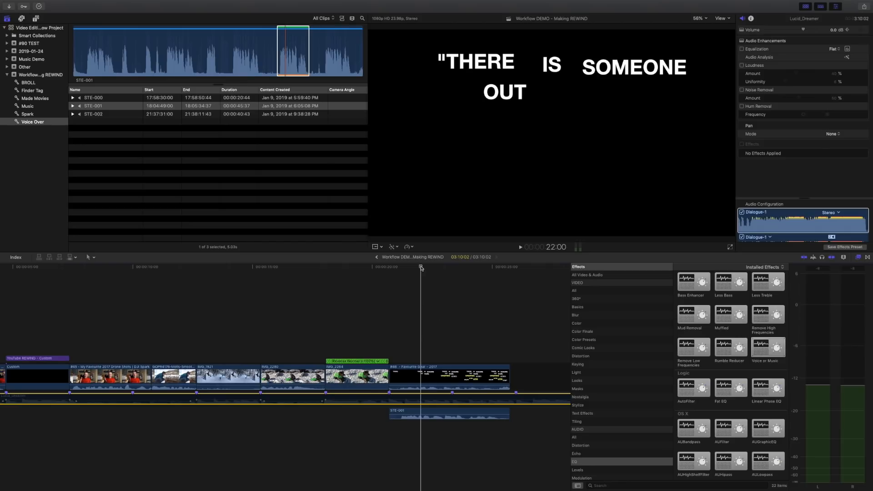
Step: Nudge the STE-001 voice-over by frames to slightly before the #46 clip's start, and play the section to check its sync
click(395, 416)
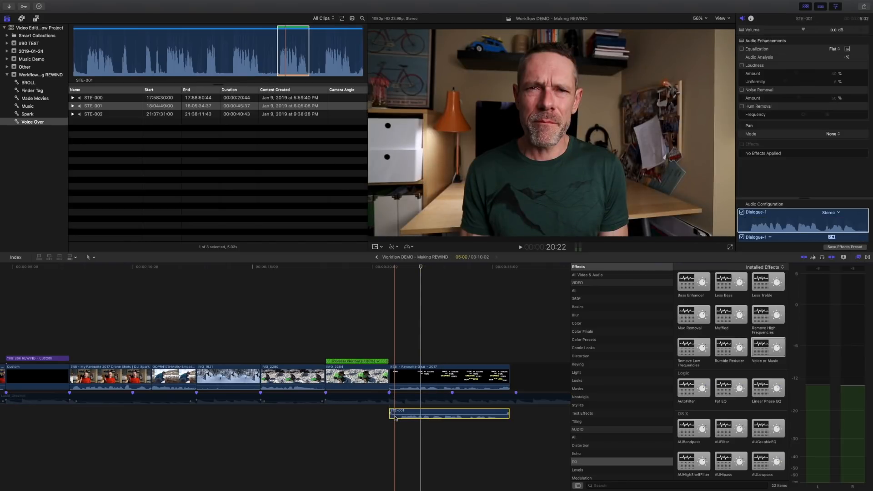
key(comma)
key(comma)
key(period)
key(period)
key(period)
key(period)
key(period)
key(period)
key(period)
key(period)
key(period)
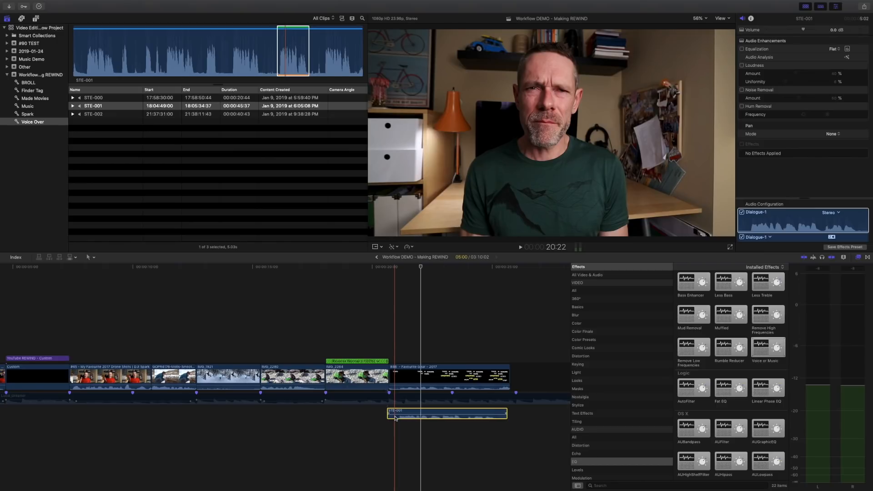
key(comma)
key(comma)
key(comma)
key(comma)
key(comma)
key(space)
key(space)
key(space)
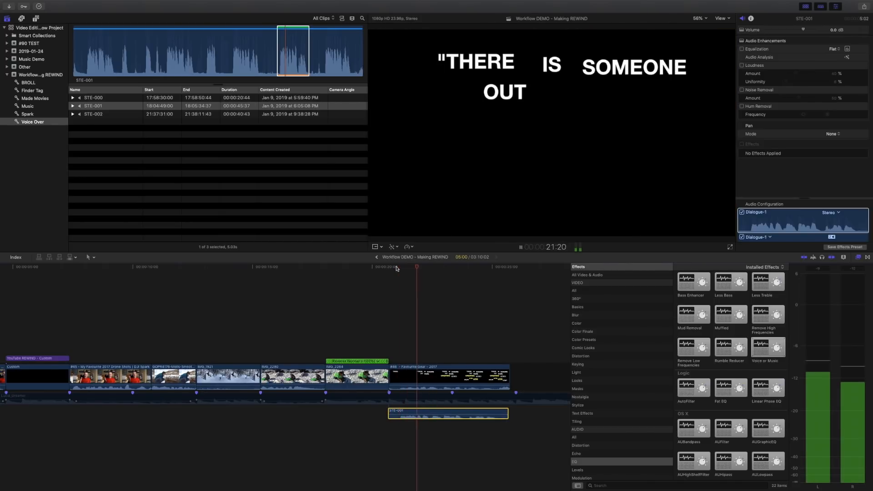
Step: Fine-tune the STE-001 voice-over's timing beneath the #46 clip by frames, and replay the section until it matches the quote
key(space)
key(period)
key(period)
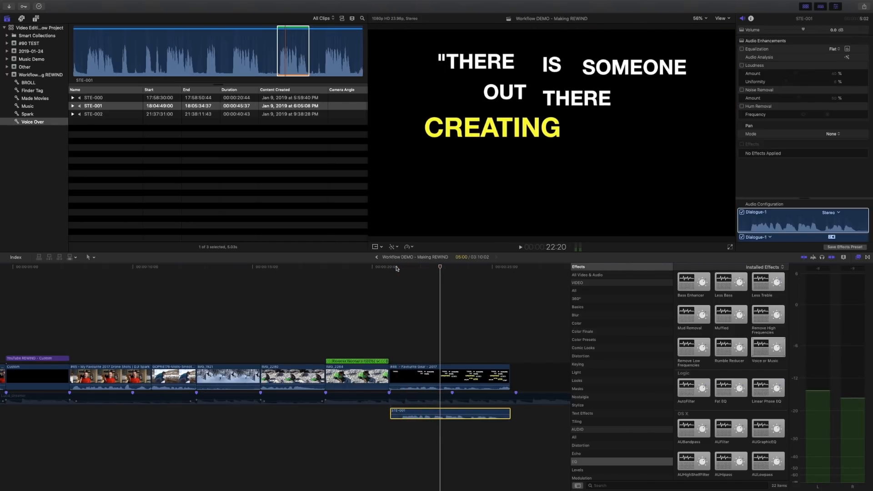
key(space)
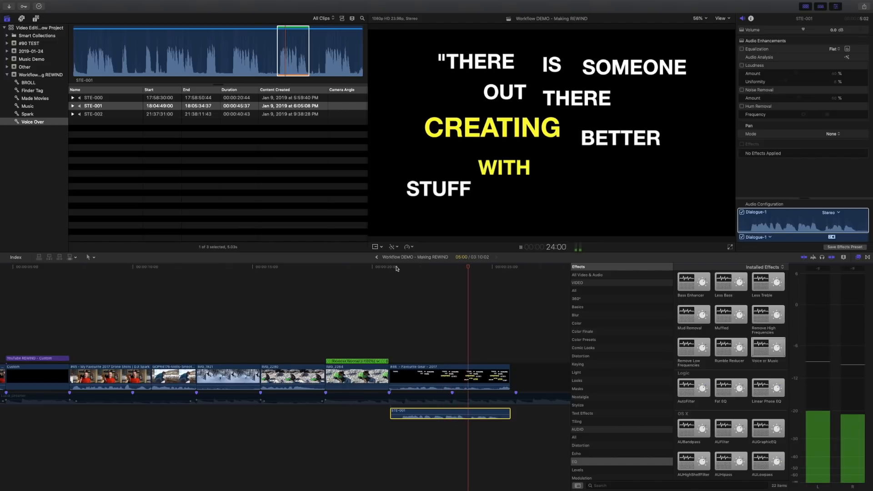
key(space)
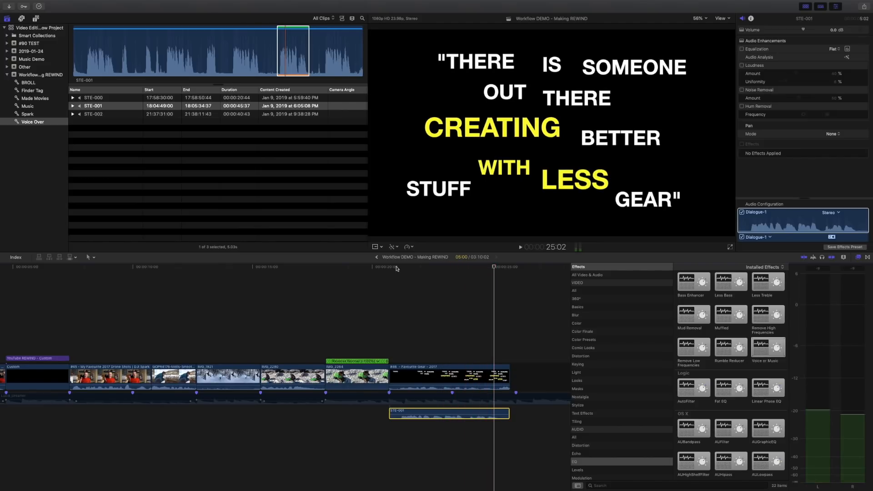
click(396, 268)
key(space)
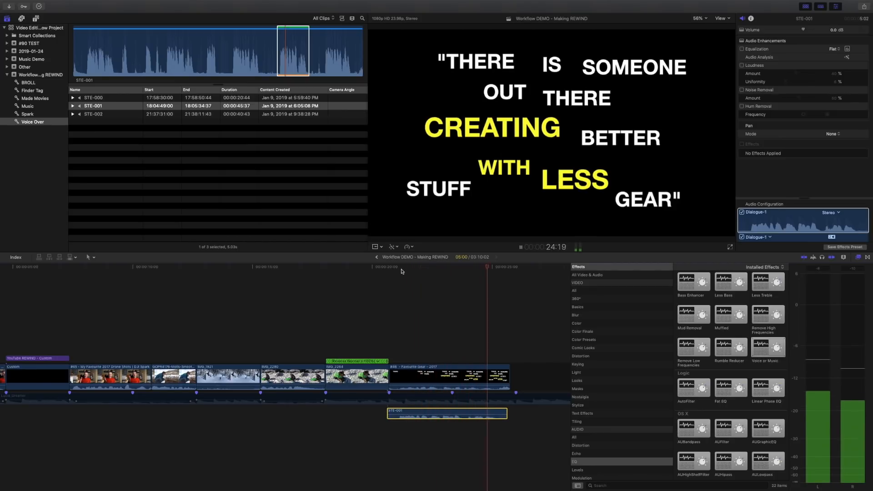
key(space)
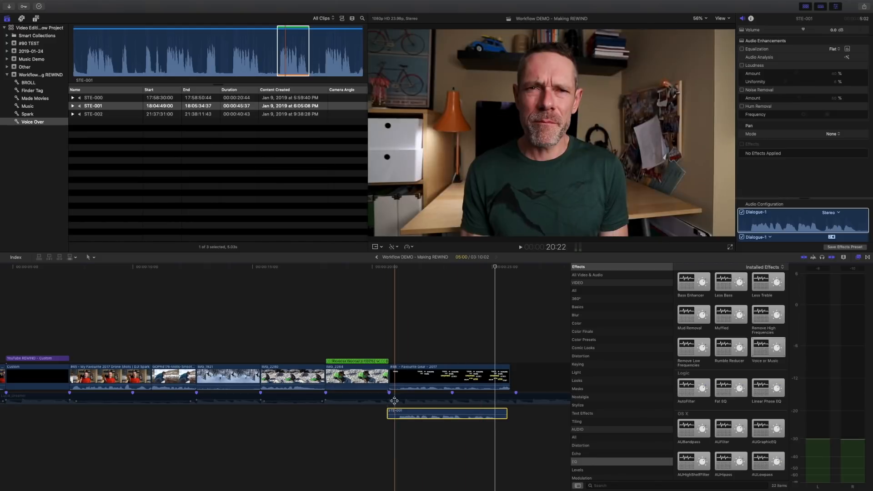
Step: Trim the #46 clip and STE-001 to matching starts and ends, and lower the #46 clip's own audio to silence
drag(390, 375, 394, 374)
drag(392, 412, 395, 411)
drag(509, 375, 501, 375)
drag(509, 411, 500, 407)
click(476, 374)
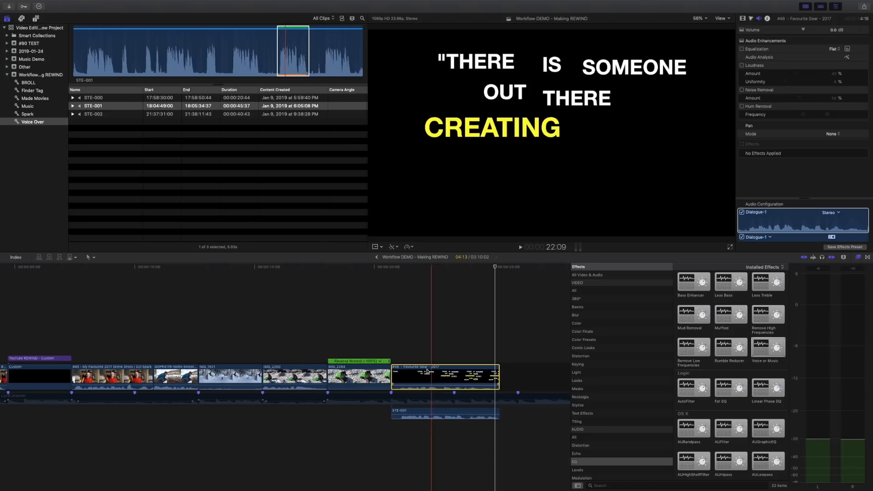
drag(432, 385, 432, 399)
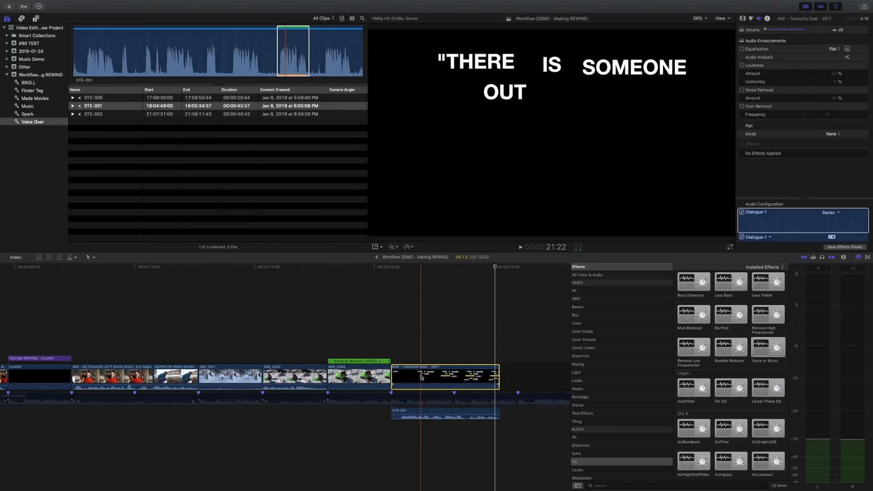
Step: Add aligned markers to the #46 clip and the STE-001 voice-over at 22:02
drag(495, 267, 425, 277)
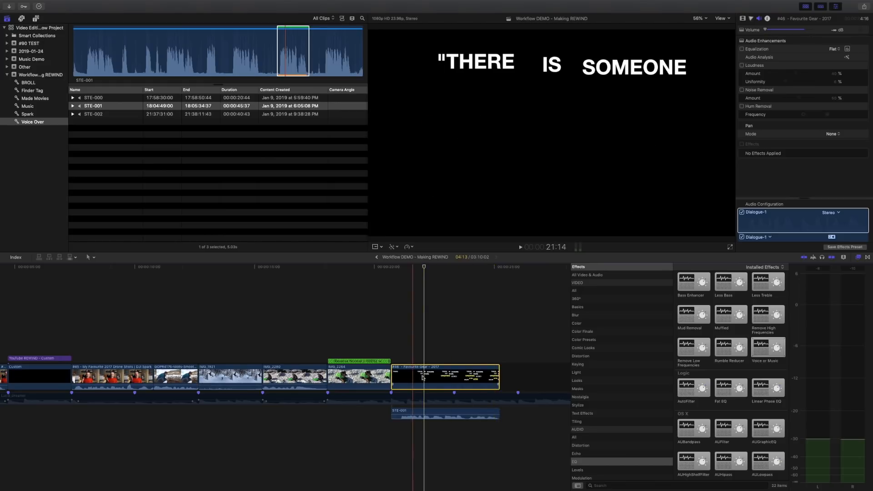
key(m)
click(426, 412)
key(m)
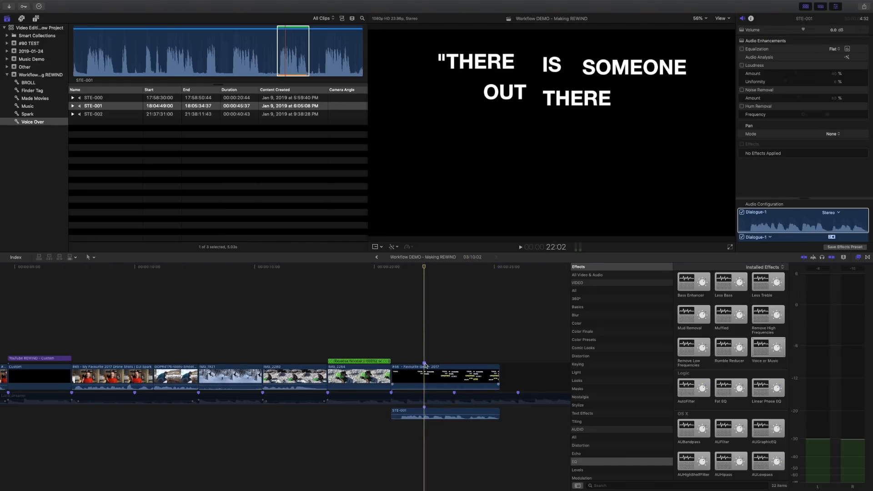
Step: Name the #46 clip's marker "Alignment for voice over" and open the matching STE-001 marker's details
double_click(425, 365)
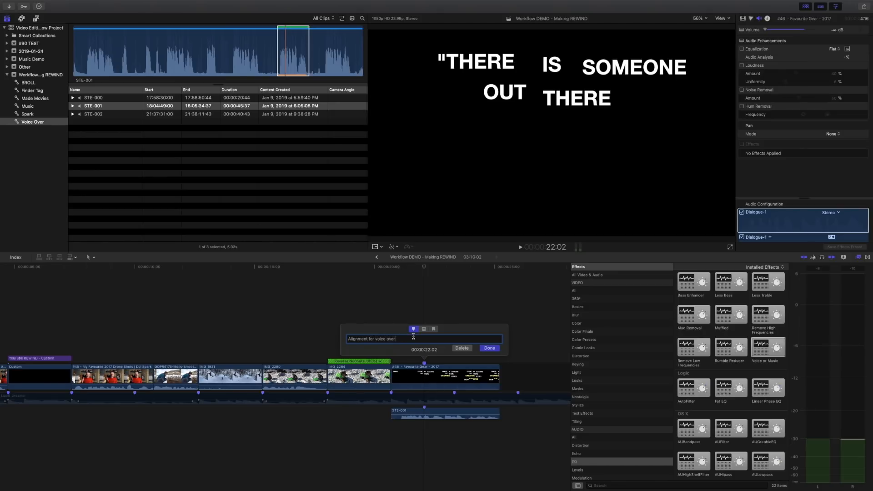
drag(413, 336, 333, 333)
click(490, 348)
double_click(425, 407)
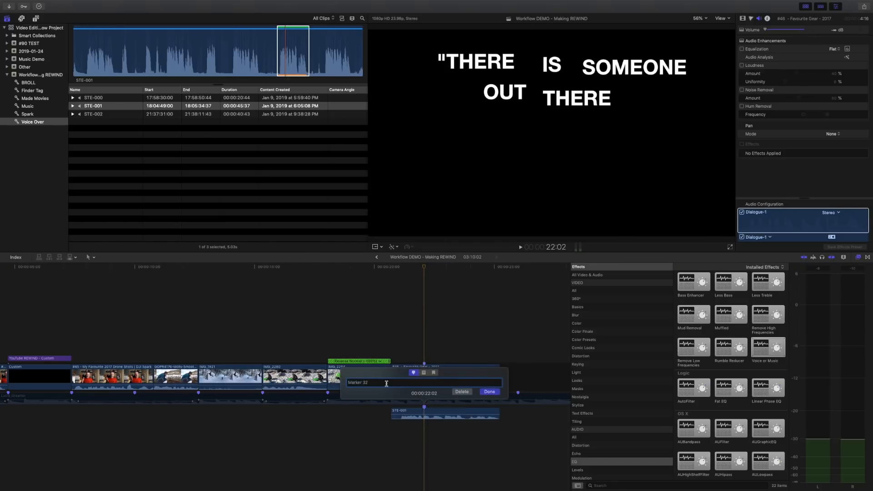
click(490, 391)
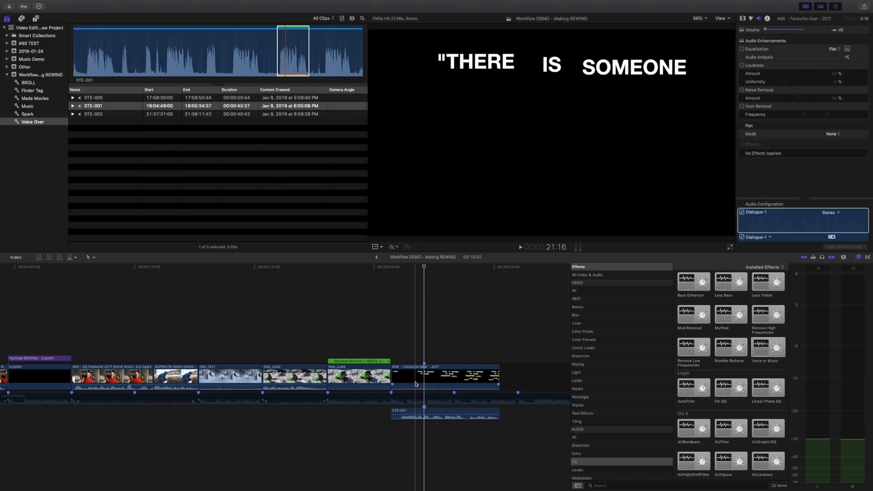
Step: Re-enable the Lucid_Dreamer music and lower its volume to -14 dB across the range beneath the #46 clip
key(space)
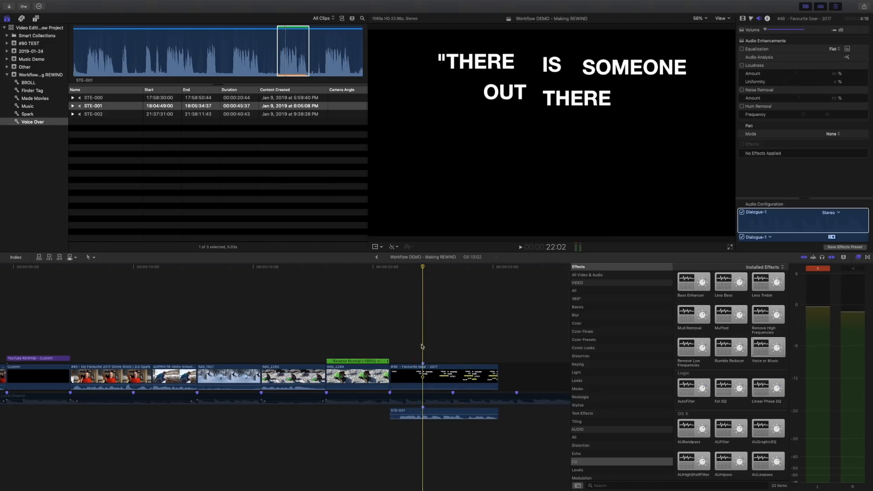
click(419, 397)
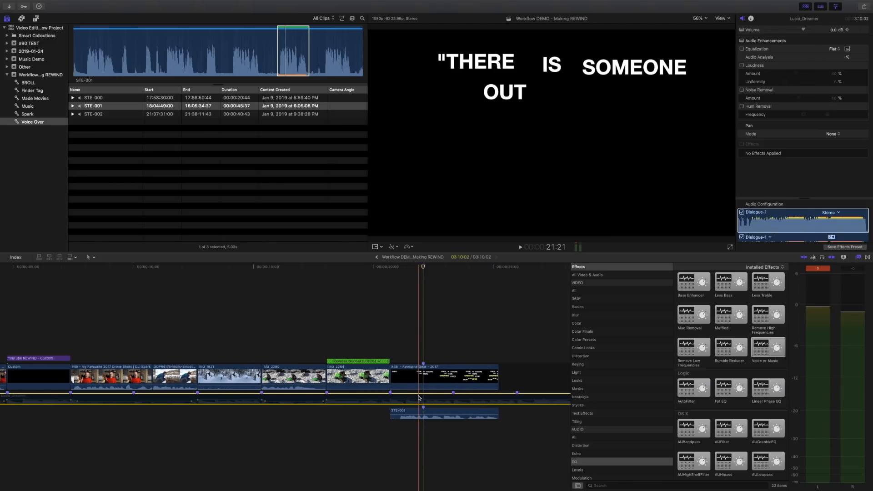
key(v)
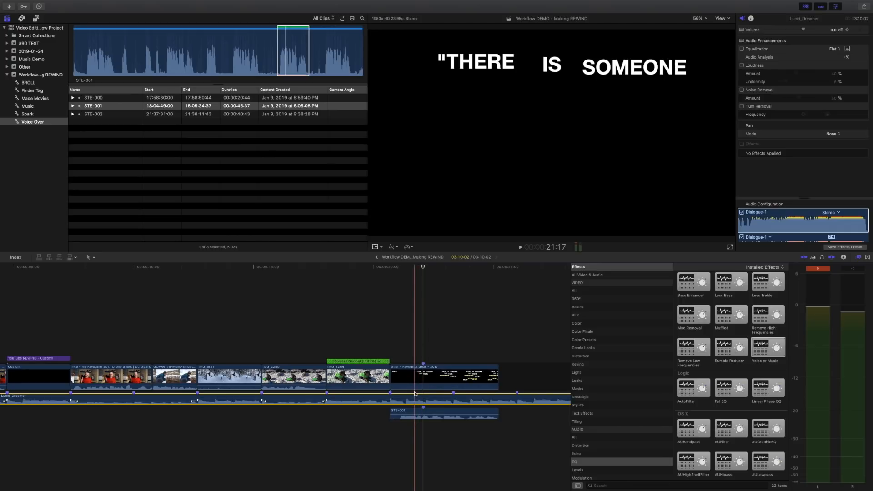
key(r)
drag(392, 399, 499, 399)
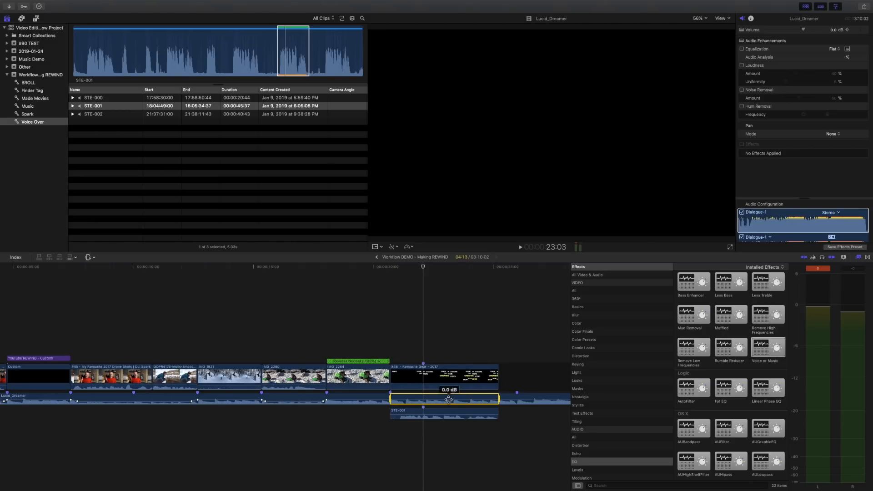
drag(448, 399, 448, 400)
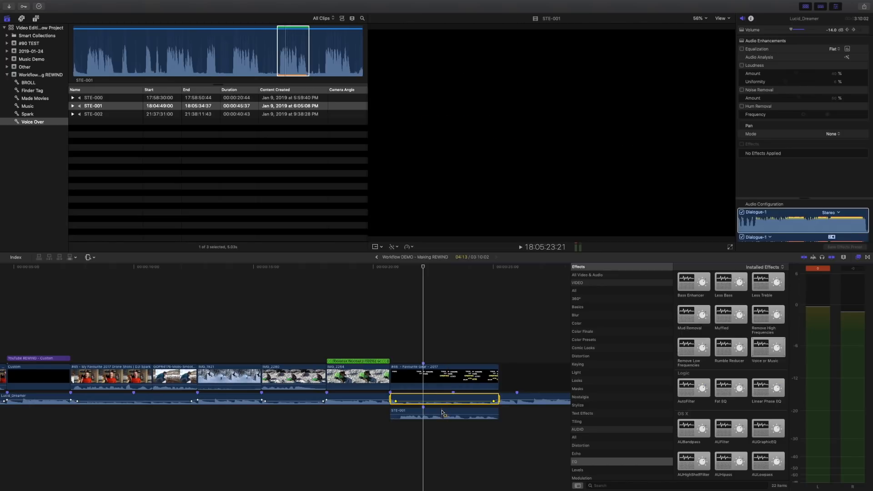
Step: Apply the Voice or Music EQ effect to the STE-001 voice-over and raise its volume slightly
click(439, 412)
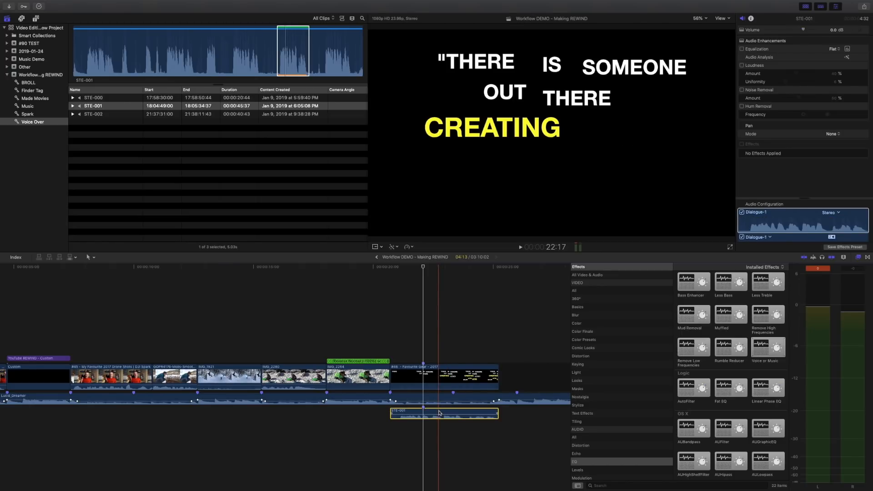
double_click(762, 349)
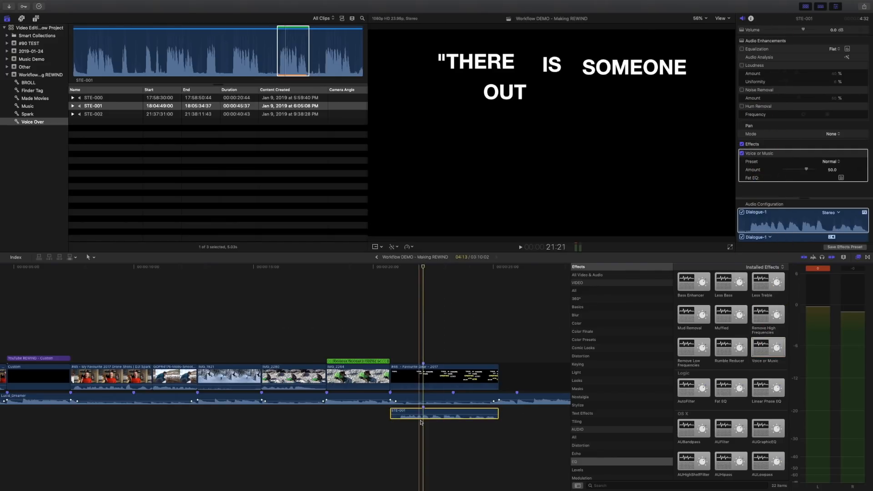
drag(429, 414, 428, 411)
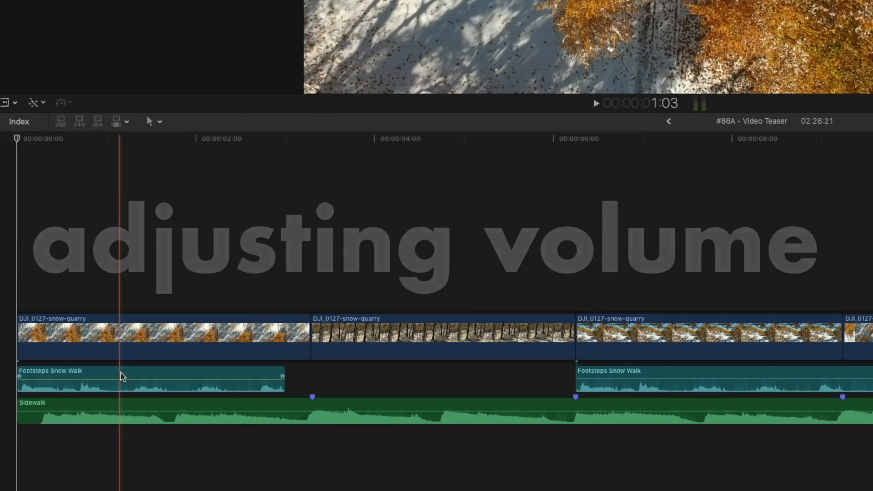
Step: Lower the first Footsteps Snow Walk clip's volume, and pick the highlights color control for the DJI_0146-river-nice clip
drag(122, 375, 122, 387)
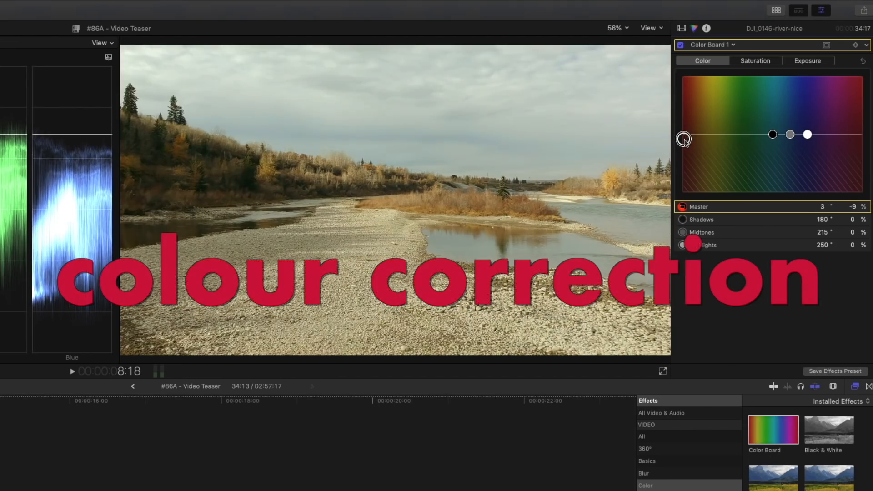
click(807, 135)
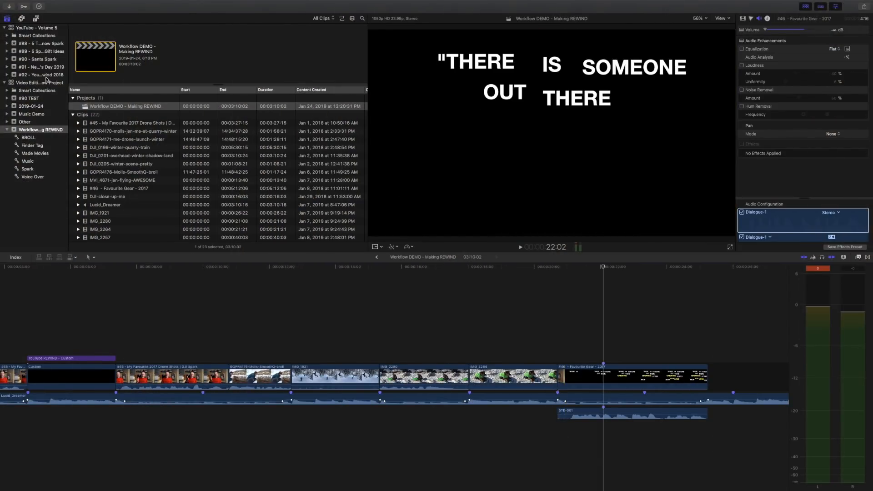
Step: Open the #92 YouTube Rewind 2019 (Version 2) DEMO project from the #92 event
click(46, 76)
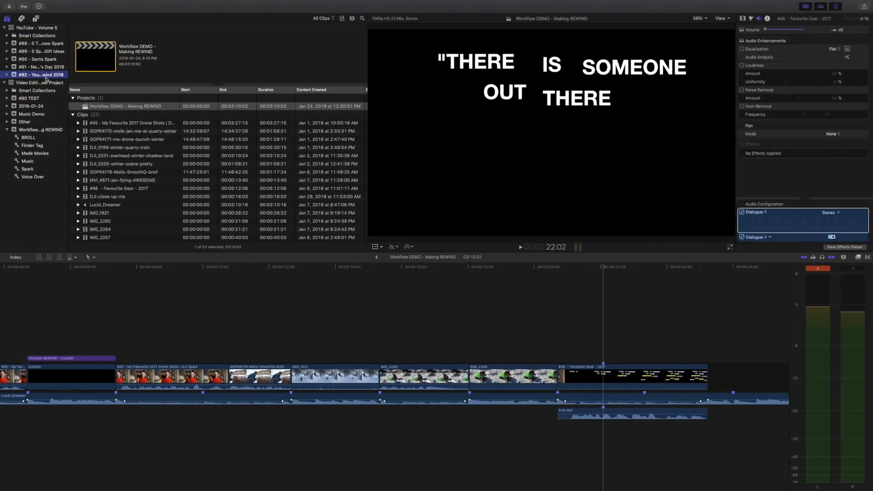
right_click(126, 124)
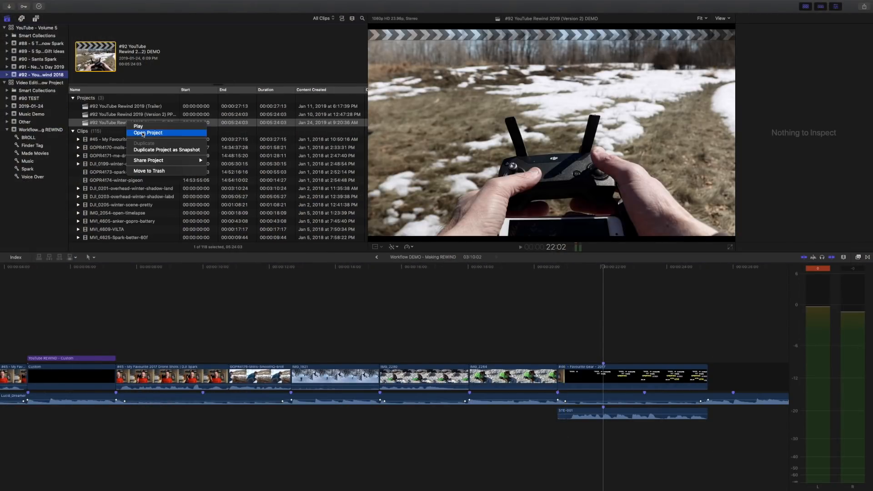
click(144, 133)
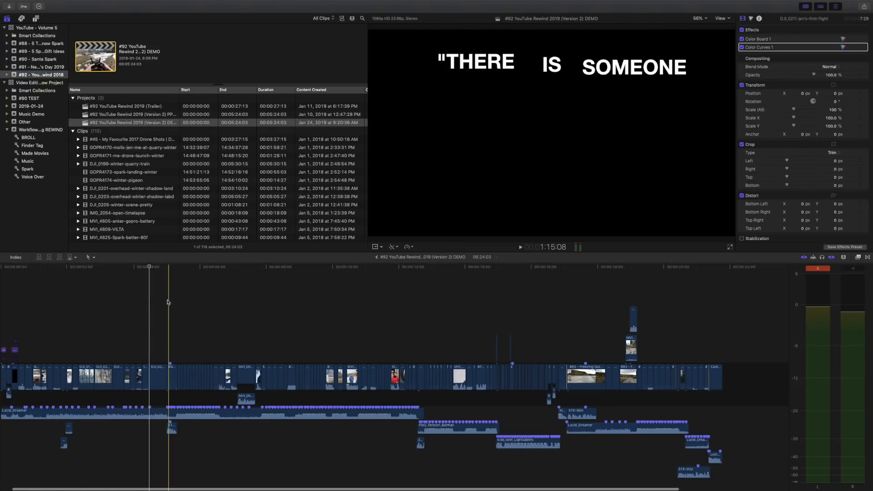
Step: Show the video animation of the opening JANUARY 1, 2018 title and expand its Compositing: Opacity curve
key(super+plus)
scroll(109, 316, left, 20)
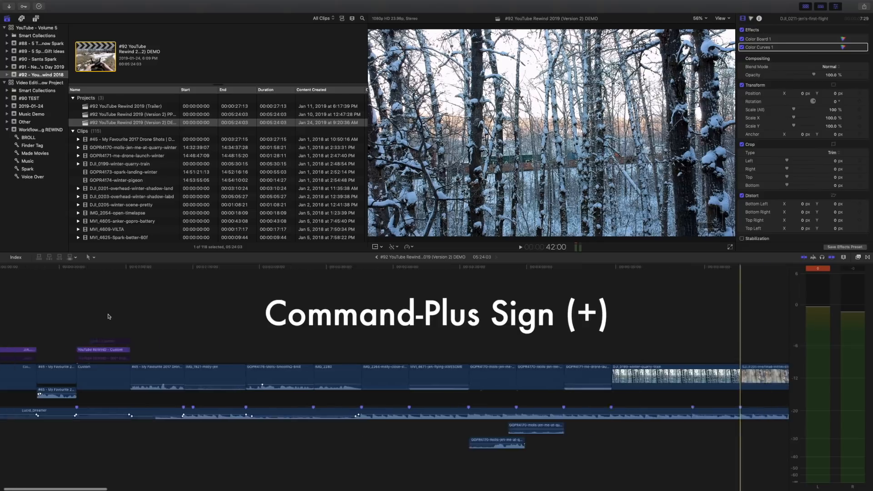
click(39, 350)
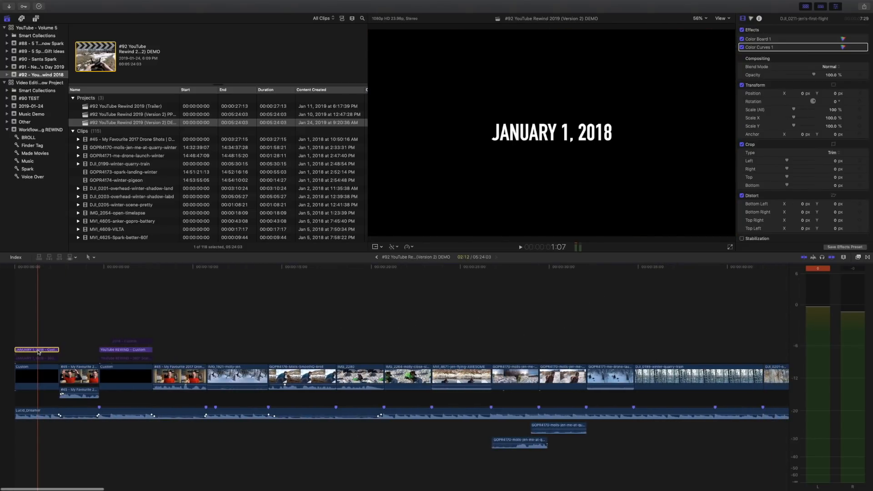
key(super+plus)
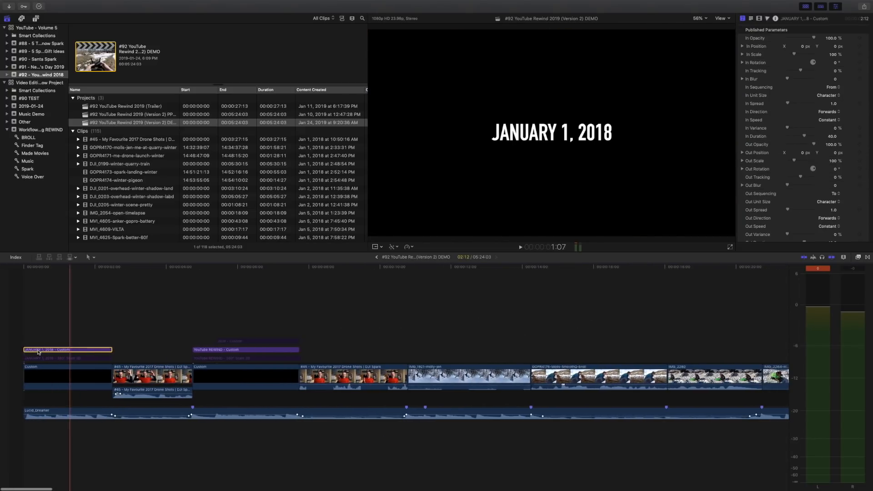
right_click(44, 351)
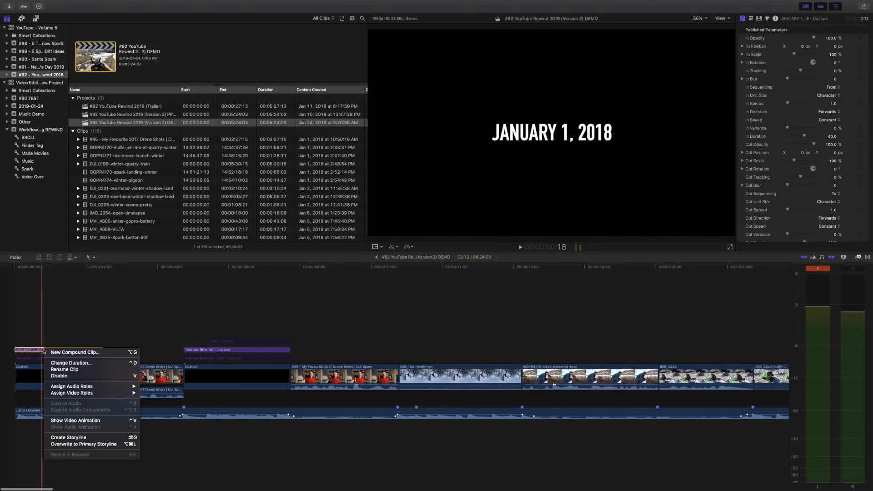
click(84, 421)
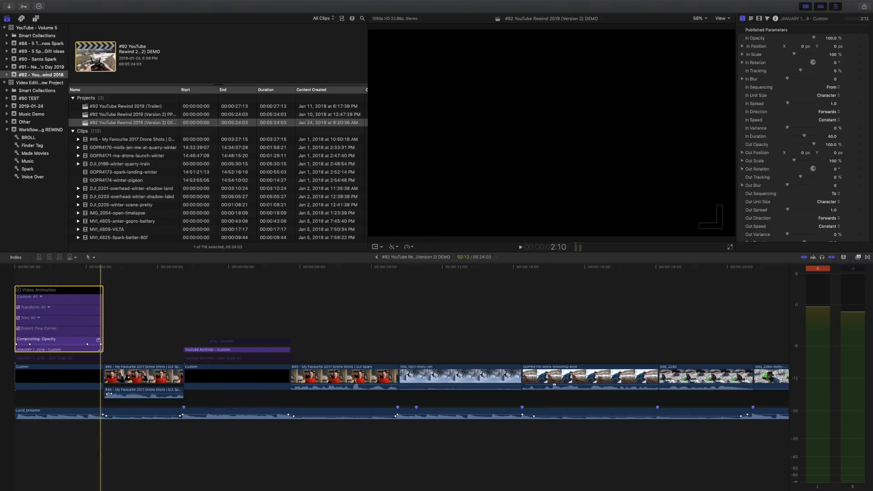
key(super+plus)
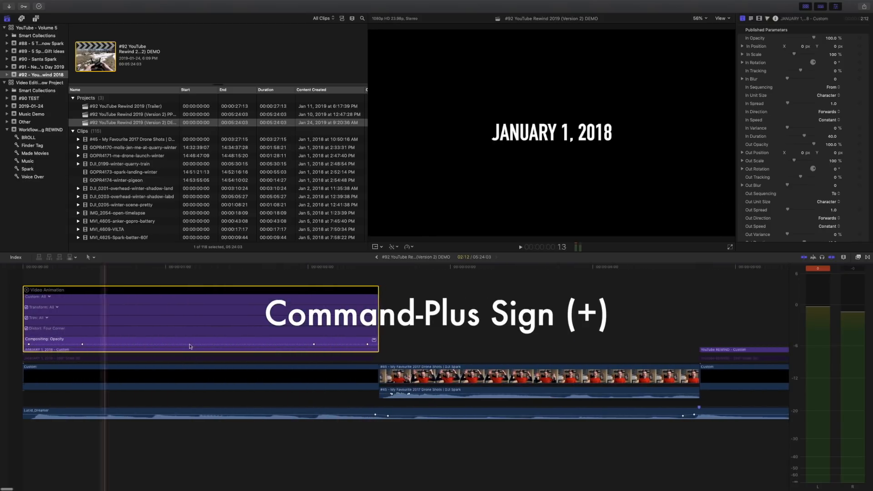
click(365, 340)
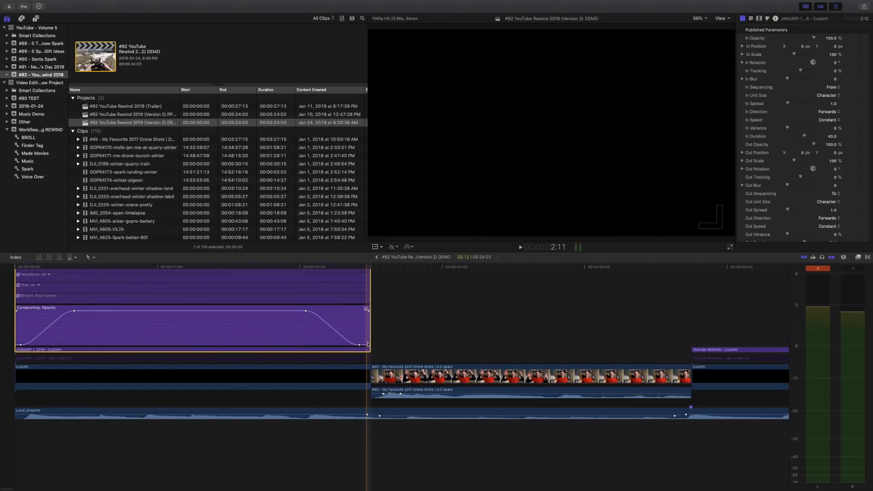
Step: Review the curve options for the title's opacity fade-in, and skim through its fades to the following #45 clip
right_click(44, 330)
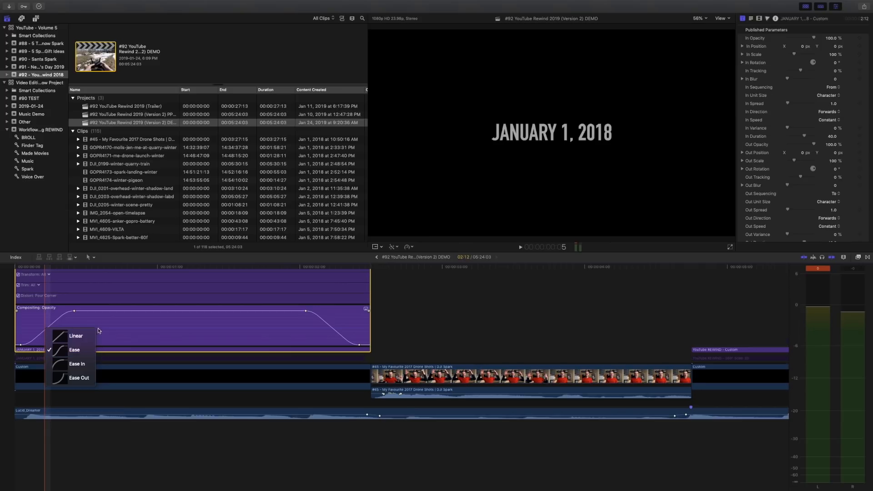
click(54, 270)
drag(54, 270, 344, 270)
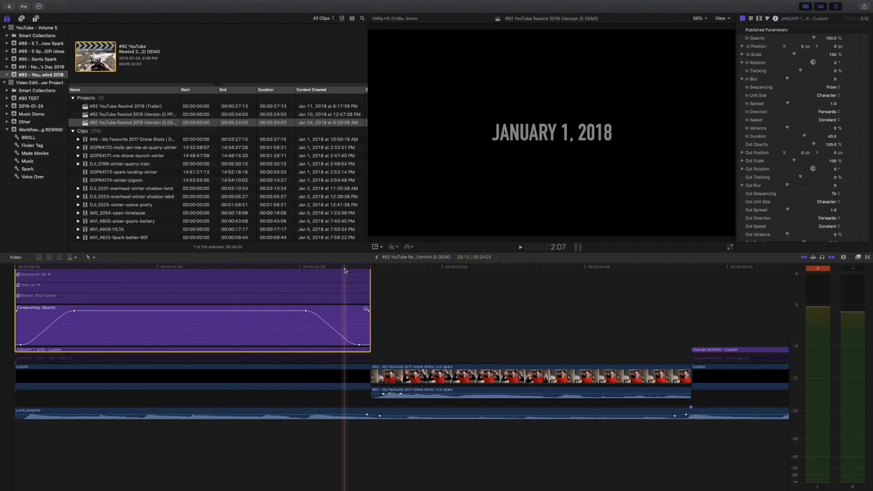
click(432, 377)
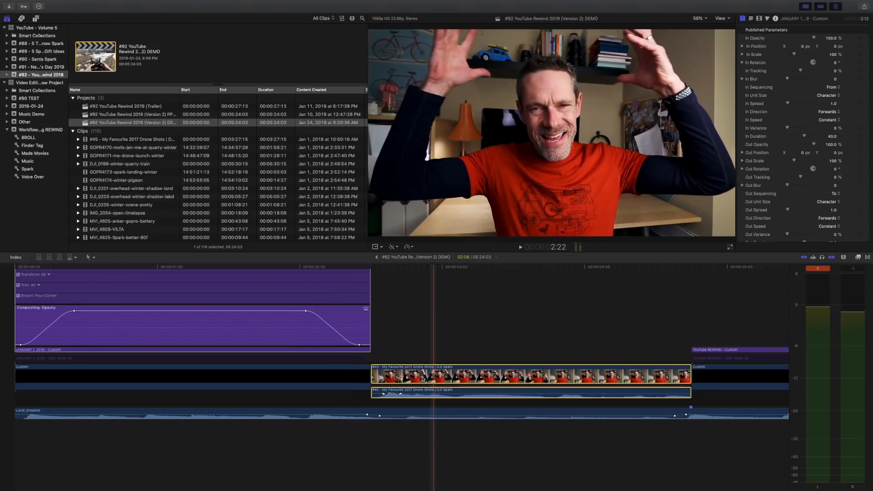
Step: Select the GOPR4176 clip of the man with the dog by the river and park the playhead inside it
key(super+equal)
key(super+equal)
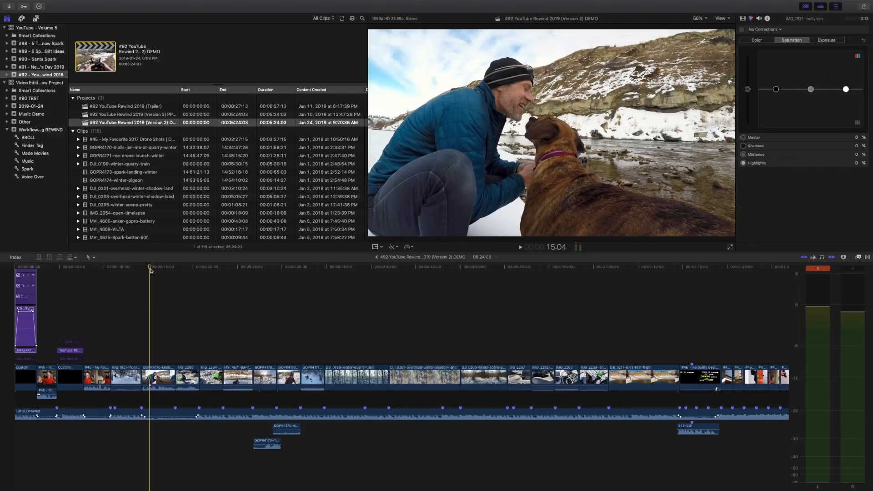
click(150, 376)
click(166, 378)
key(super+equal)
key(super+equal)
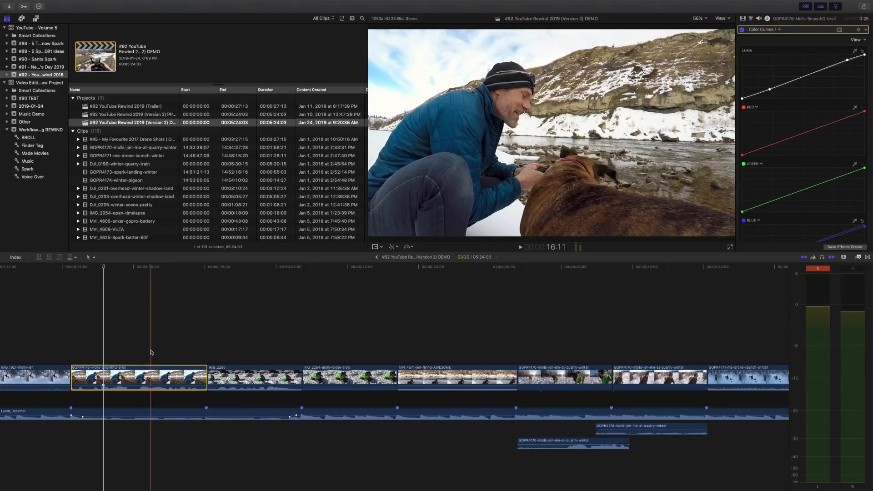
click(116, 268)
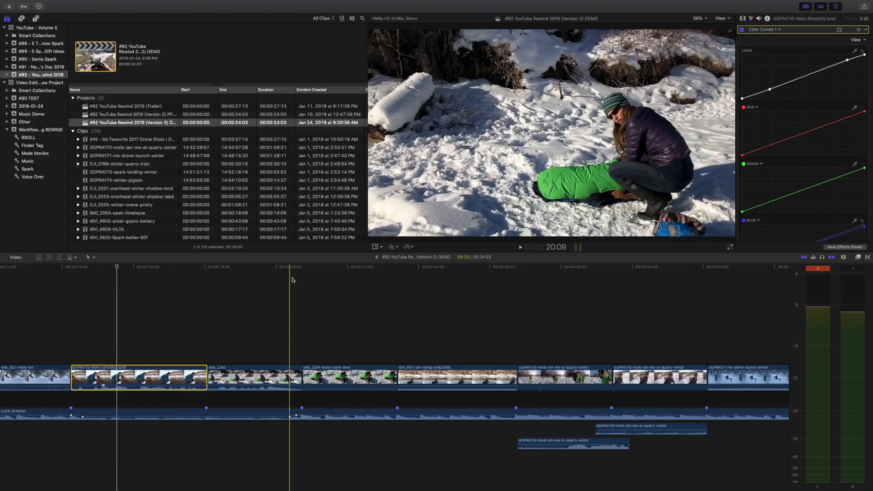
Step: Examine the clip's Sharpen amount, its Color Board 1 saturation settings, and its Color Curves 1 down to the blue channel
click(742, 19)
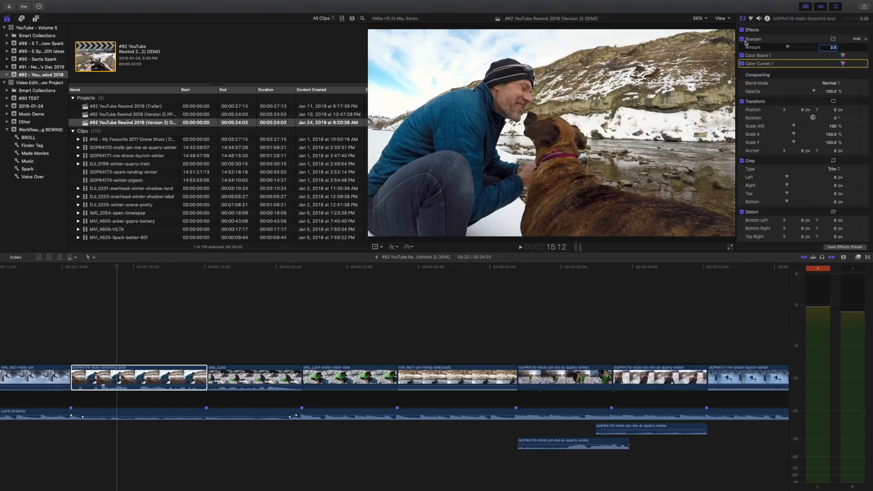
click(844, 55)
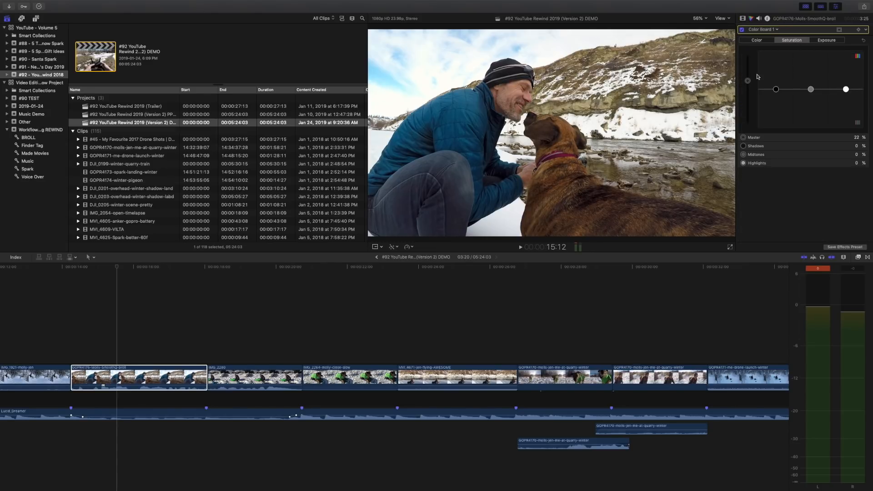
click(742, 18)
click(768, 65)
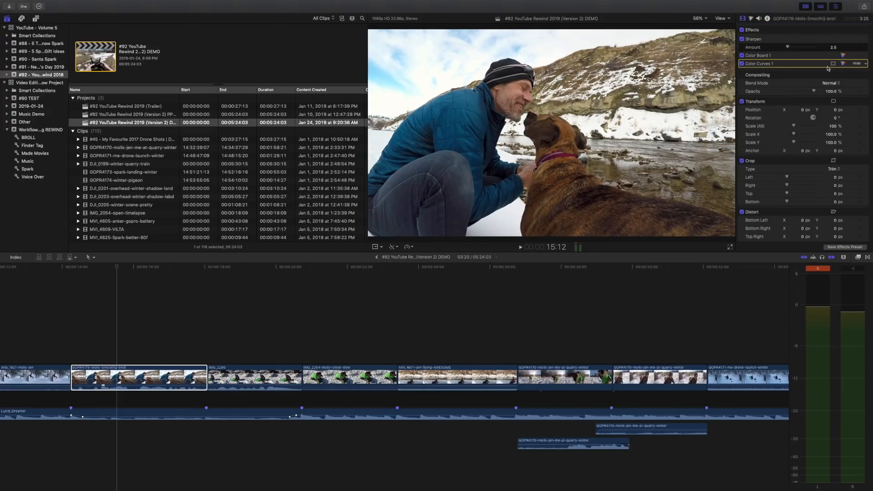
click(844, 64)
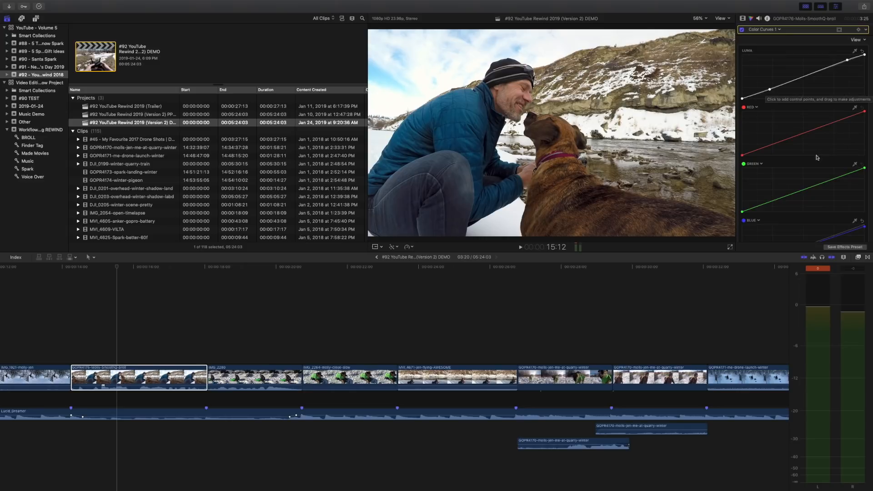
scroll(818, 158, down, 3)
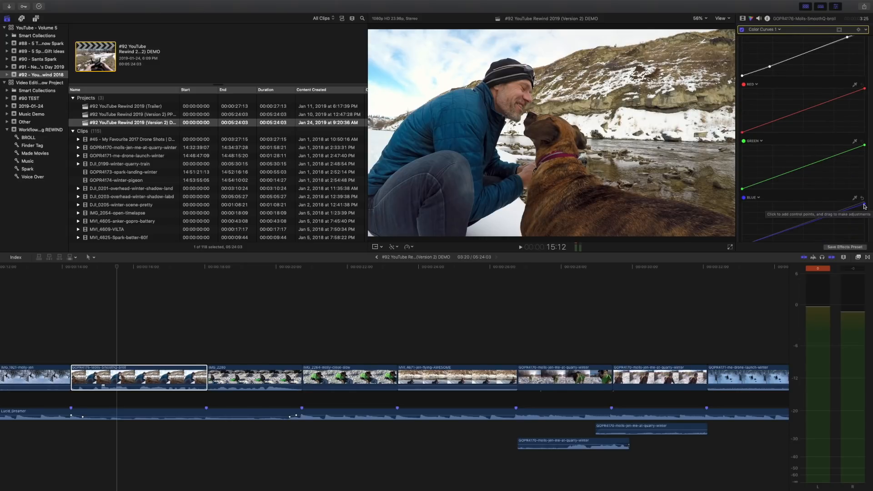
scroll(850, 206, down, 2)
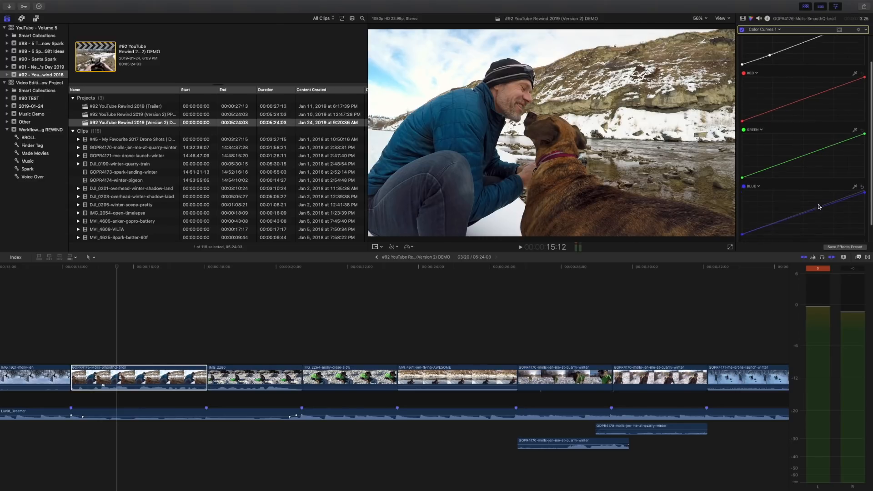
Step: Compare the neighbouring IMG_2280 and IMG_2264 snow clips by scrubbing across both, ending with IMG_2280 selected
scroll(232, 326, right, 10)
click(163, 373)
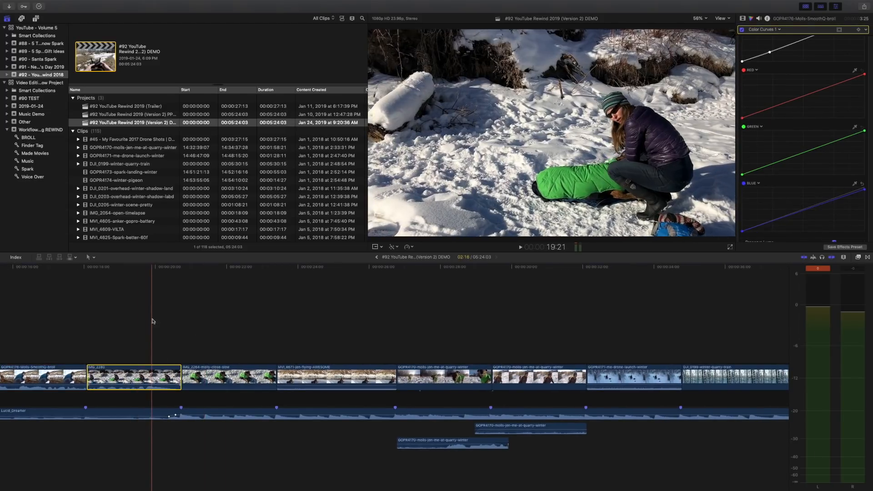
click(128, 268)
drag(127, 269, 229, 280)
click(204, 373)
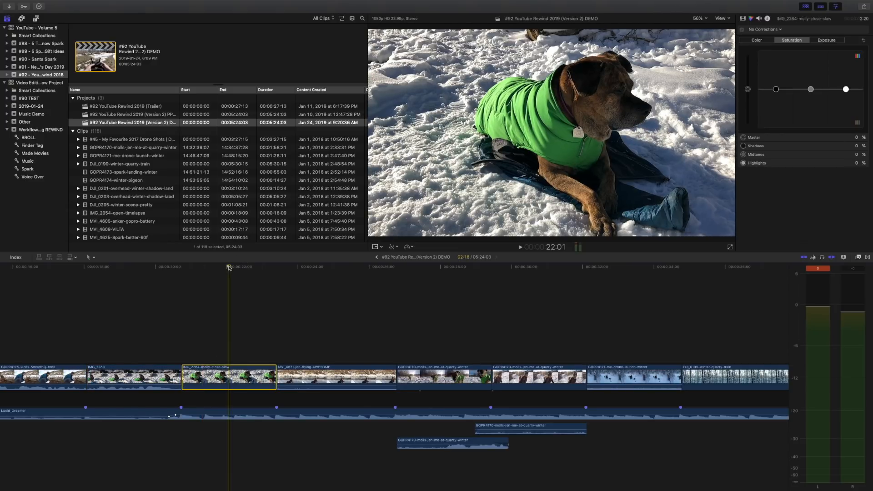
click(144, 267)
click(132, 372)
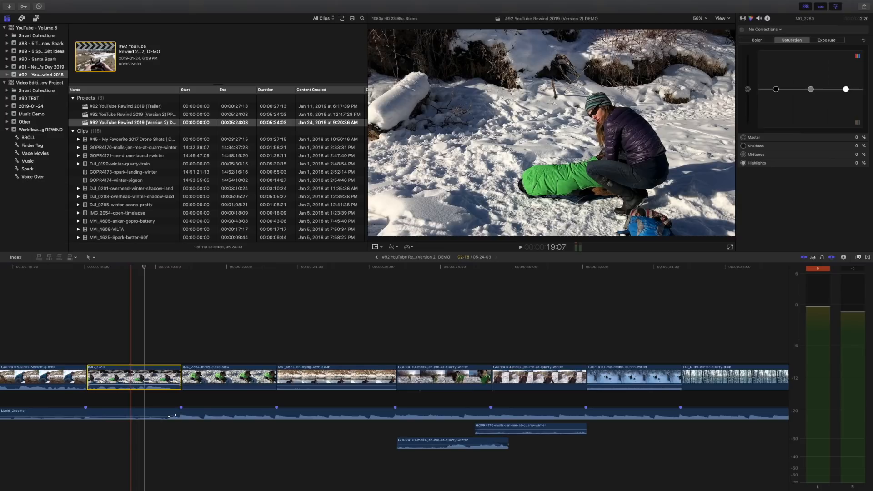
Step: Check the video settings of the IMG_2264 dog clip and the IMG_2280 clip for their Sharpen effect
key(space)
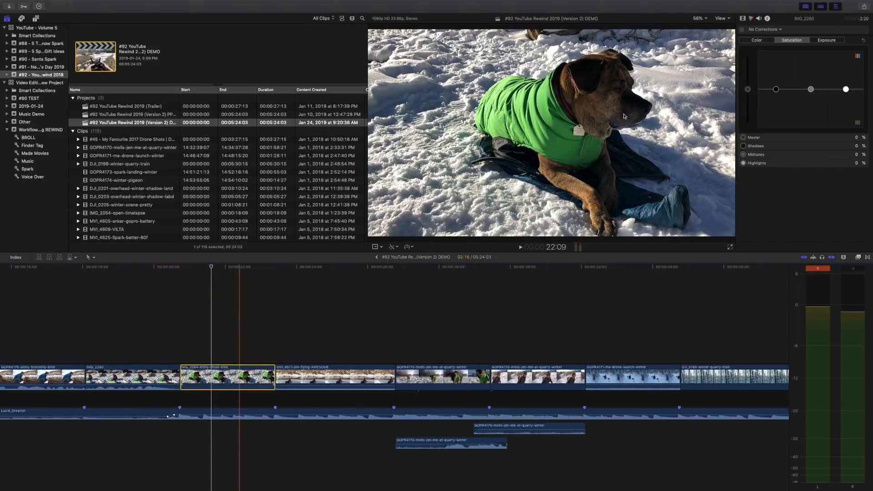
click(742, 19)
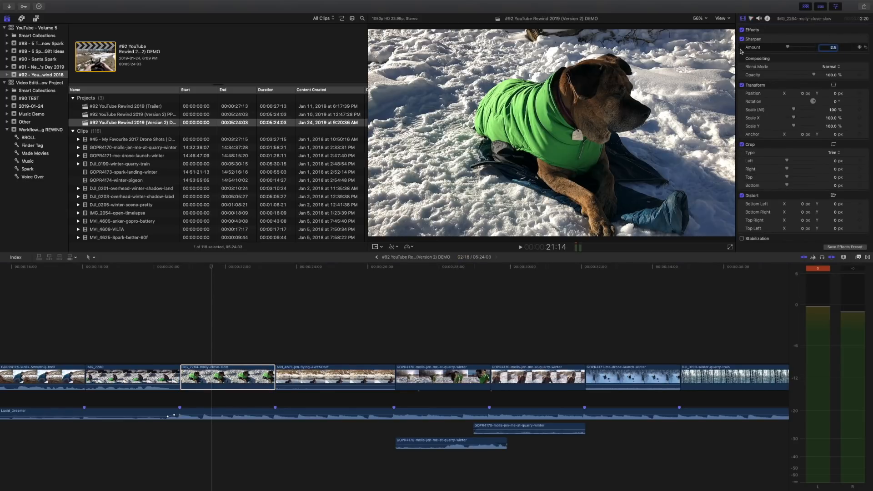
click(154, 377)
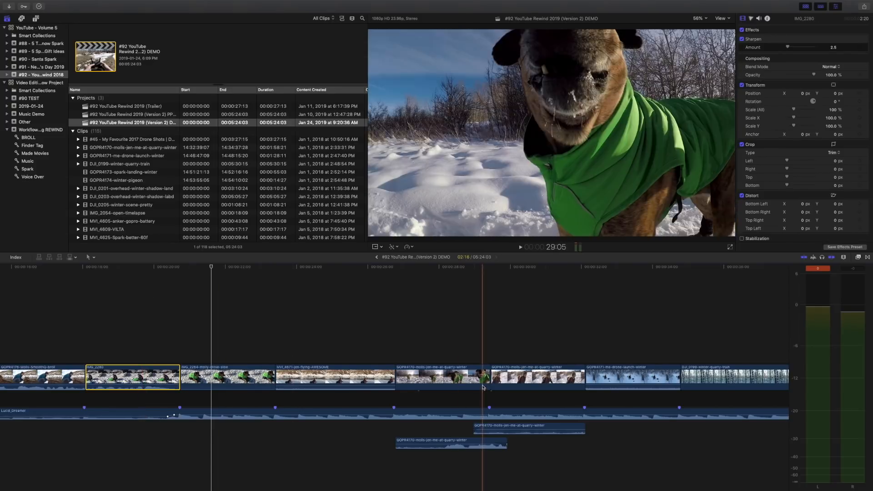
Step: Find the first DJI_0230-icy-river-GOOD clip around the two-minute mark, select it, and place the playhead within it
key(super+minus)
key(super+minus)
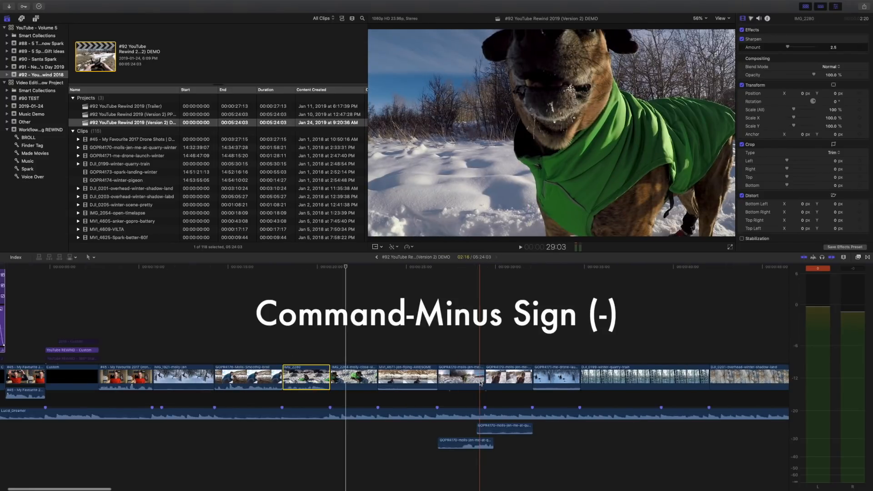
key(super+minus)
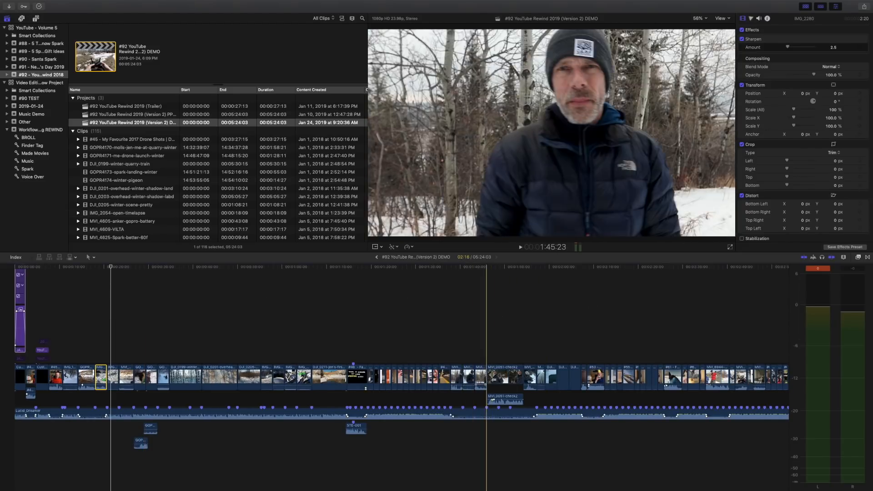
click(551, 377)
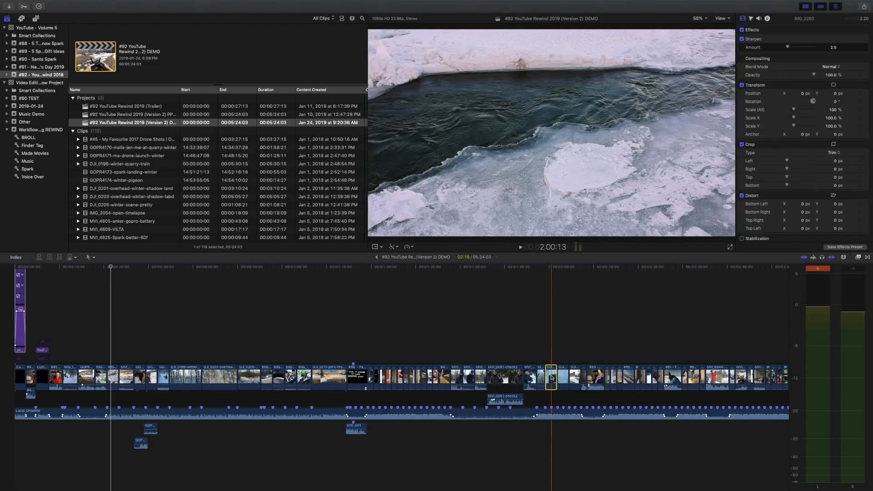
key(super+equal)
key(super+equal)
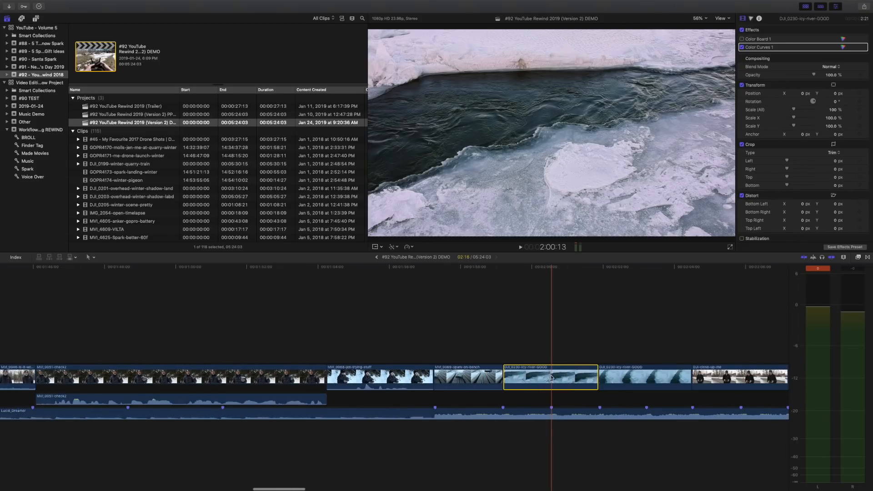
mouse_move(618, 270)
mouse_down()
mouse_move(571, 274)
mouse_move(625, 278)
mouse_move(610, 281)
mouse_up()
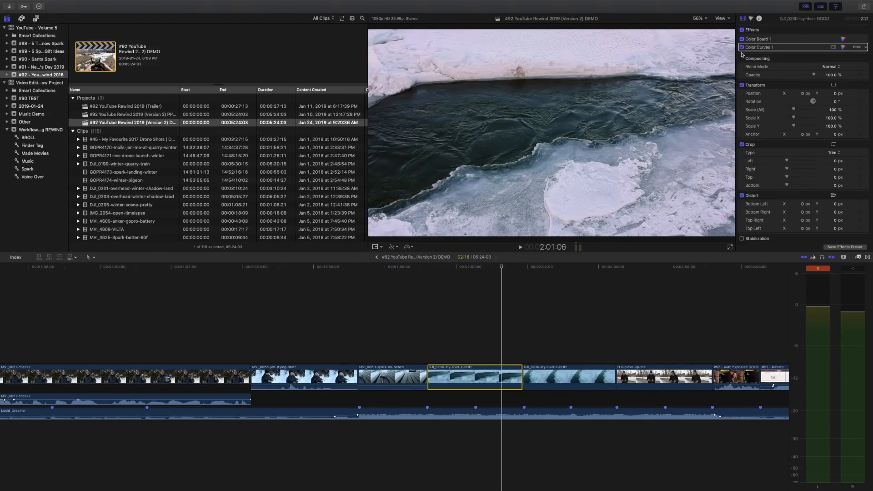
Step: Turn off Color Curves 1 on both DJI_0230-icy-river-GOOD clips for comparison, and turn it back on for the first one
click(742, 47)
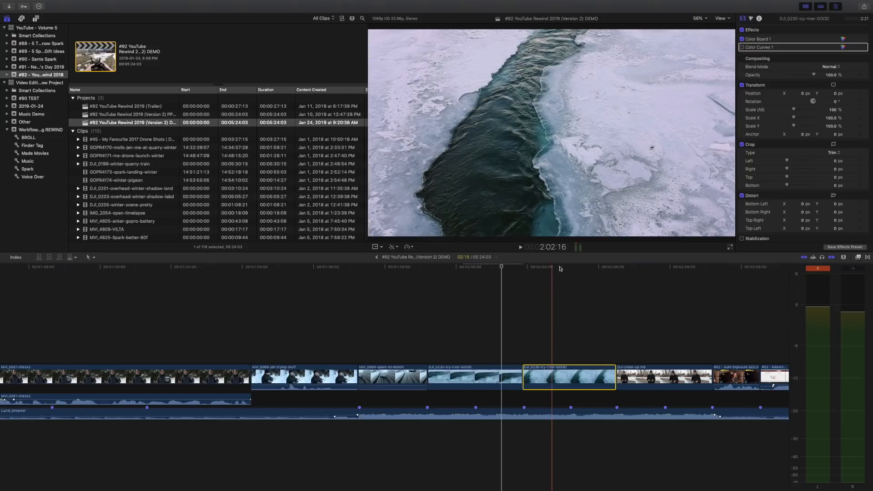
click(560, 268)
click(743, 48)
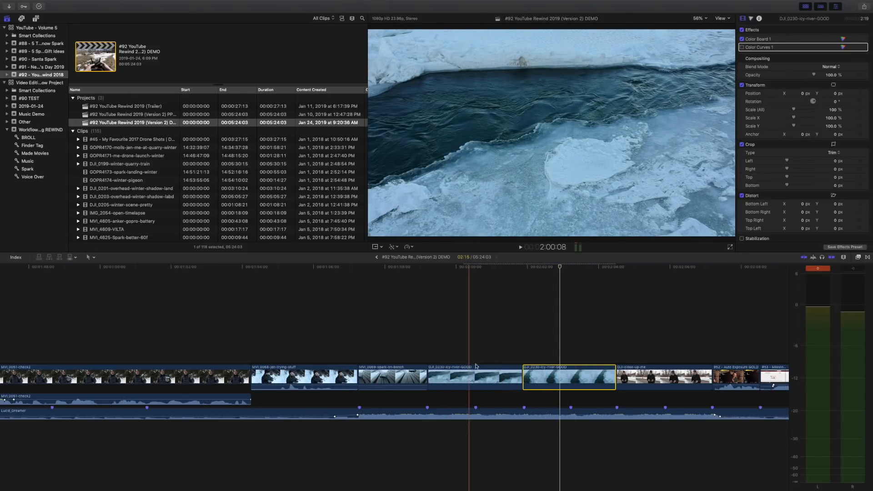
click(523, 273)
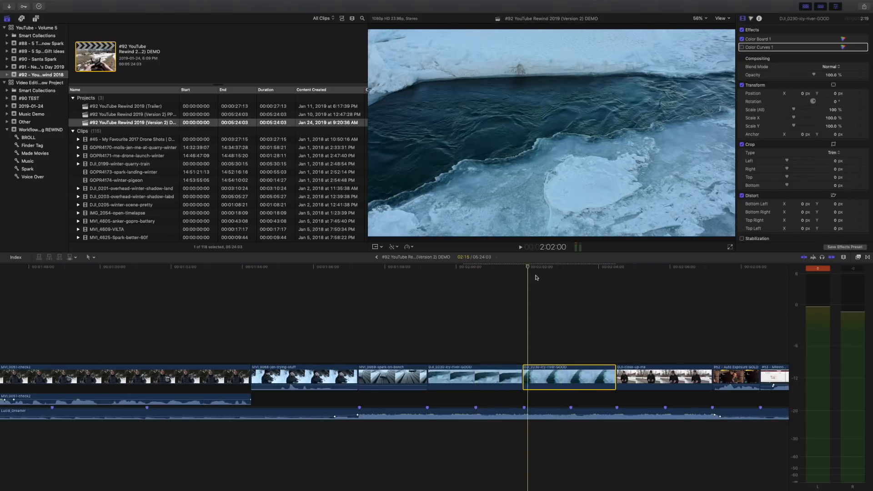
click(491, 375)
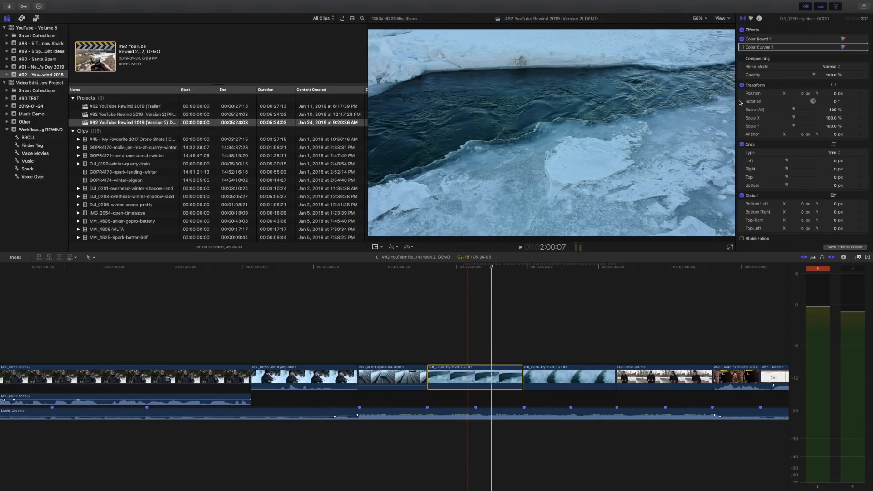
click(742, 47)
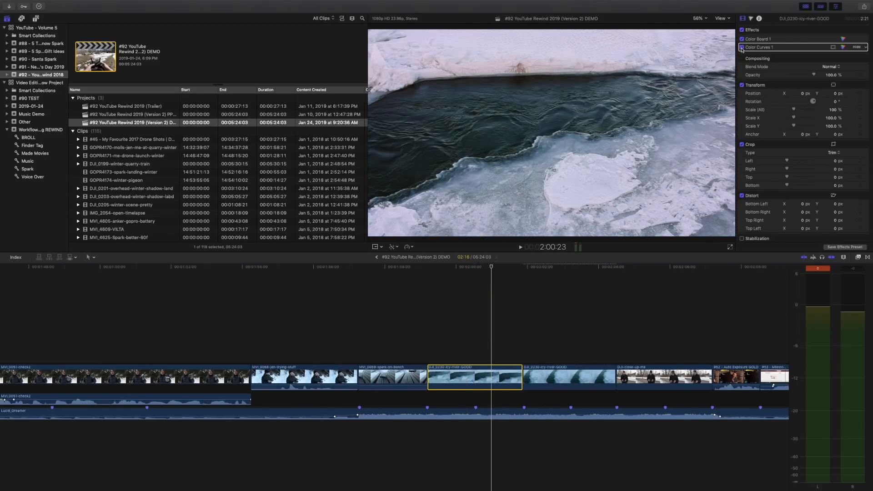
Step: Open Color Curves 1 of the first icy-river clip and examine its luma, red, green and blue curves
click(833, 48)
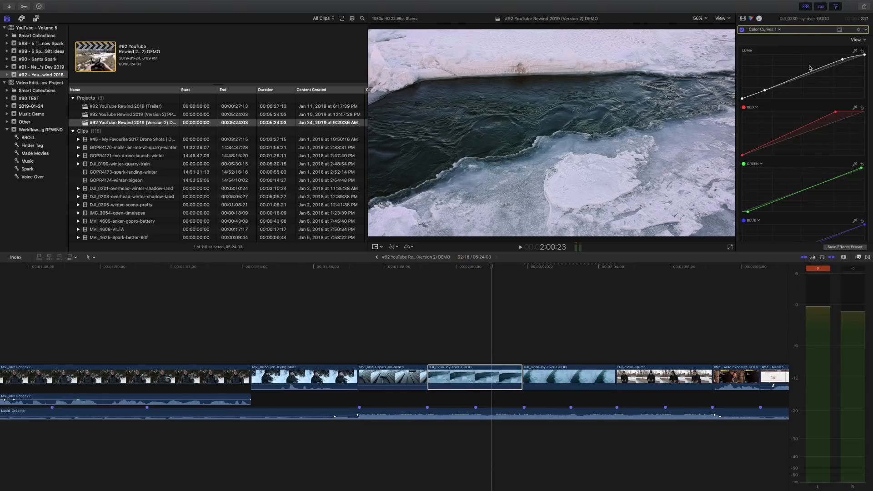
scroll(796, 114, down, 1)
scroll(833, 138, down, 3)
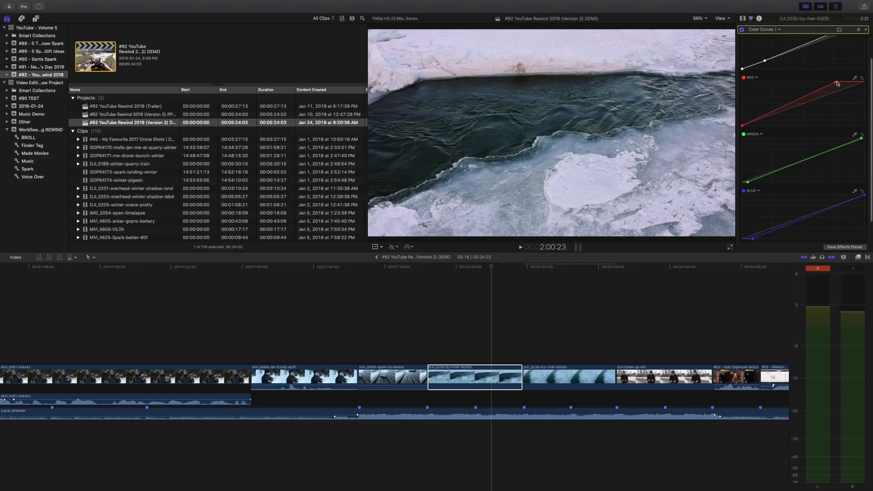
scroll(808, 159, down, 3)
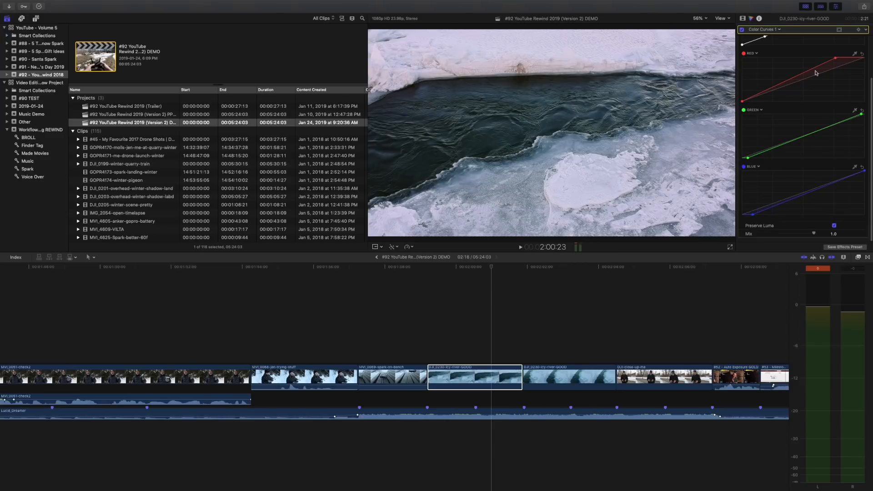
scroll(761, 150, up, 5)
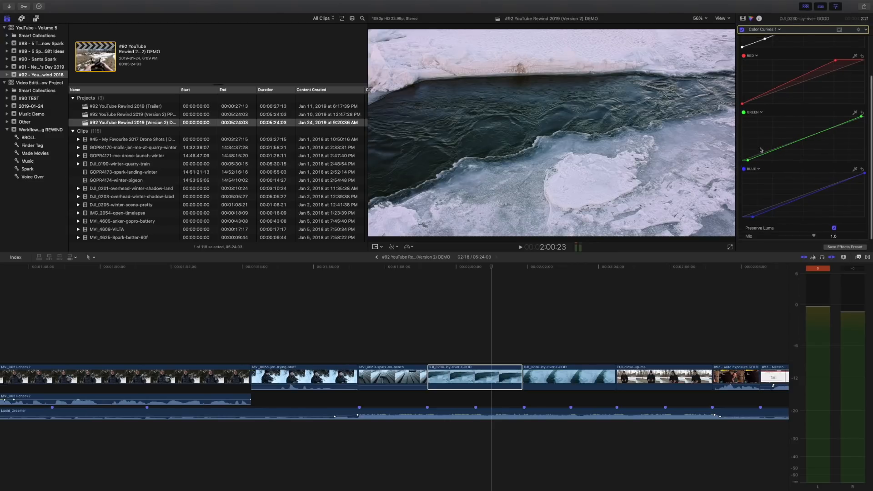
scroll(782, 113, up, 1)
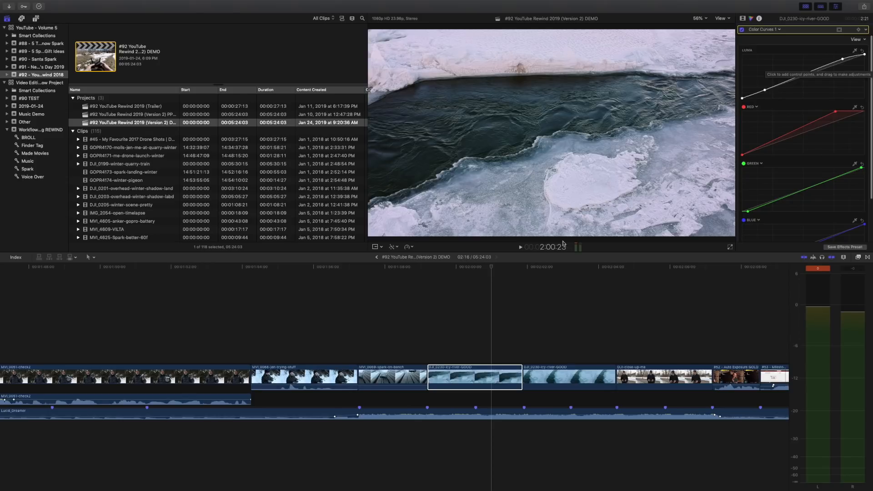
Step: Scrub from the first icy-river clip into the second, and turn Color Curves 1 back on for the second clip
click(492, 269)
drag(493, 268, 557, 281)
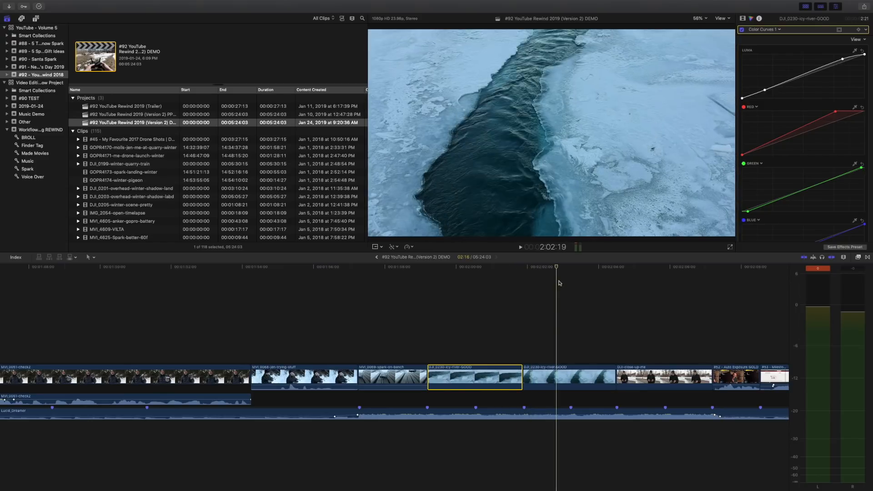
click(571, 377)
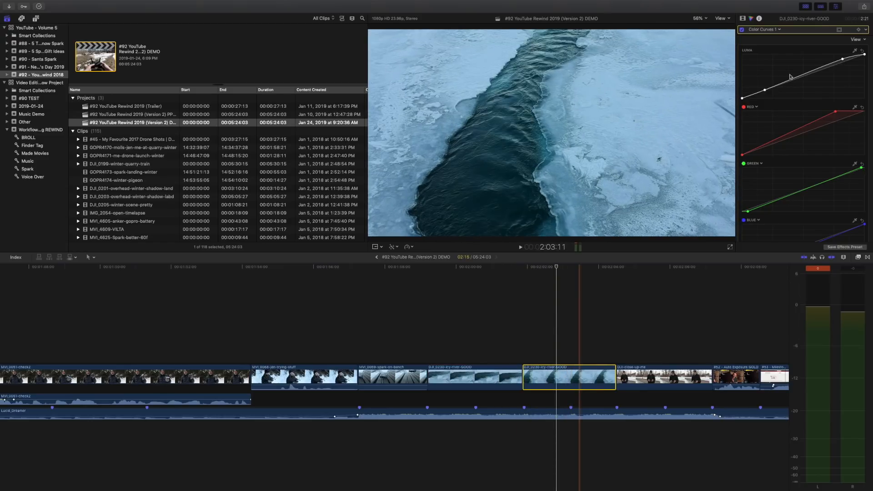
click(741, 31)
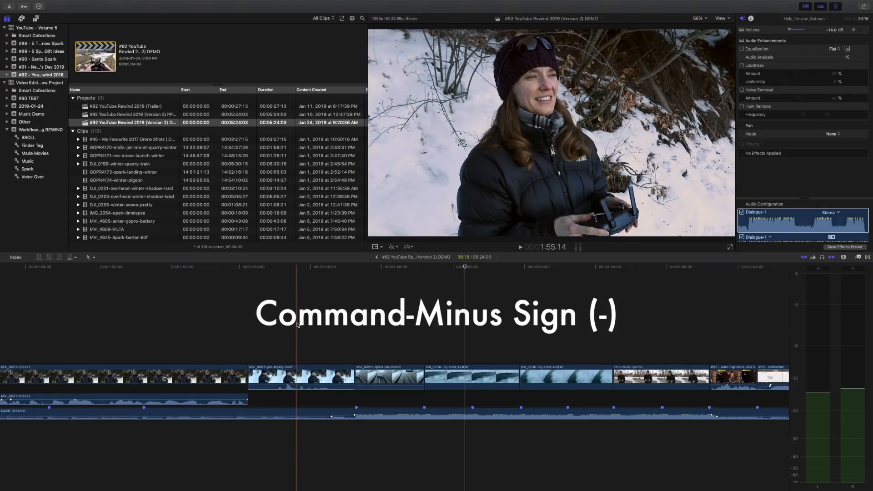
Step: Find the music change from Lucid_Dreamer to Holy_Tension_Batman and place the playhead just before it, around 3:06
key(super+minus)
key(super+minus)
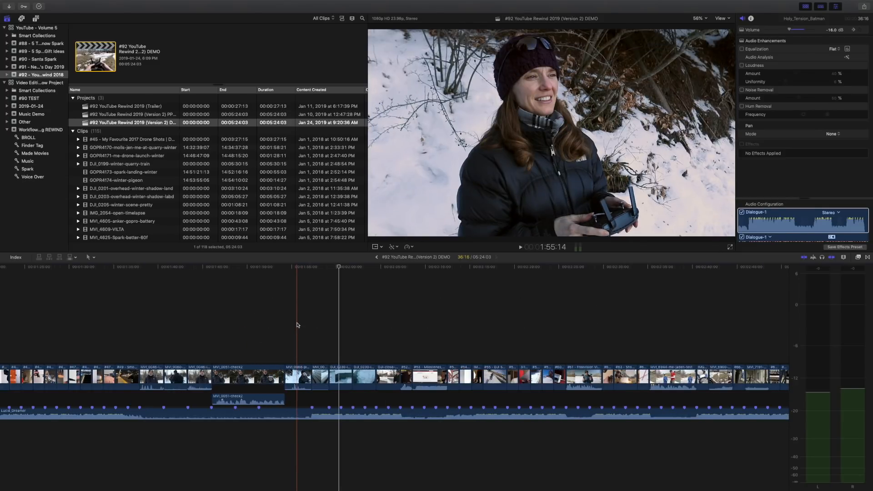
click(483, 305)
scroll(482, 305, right, 10)
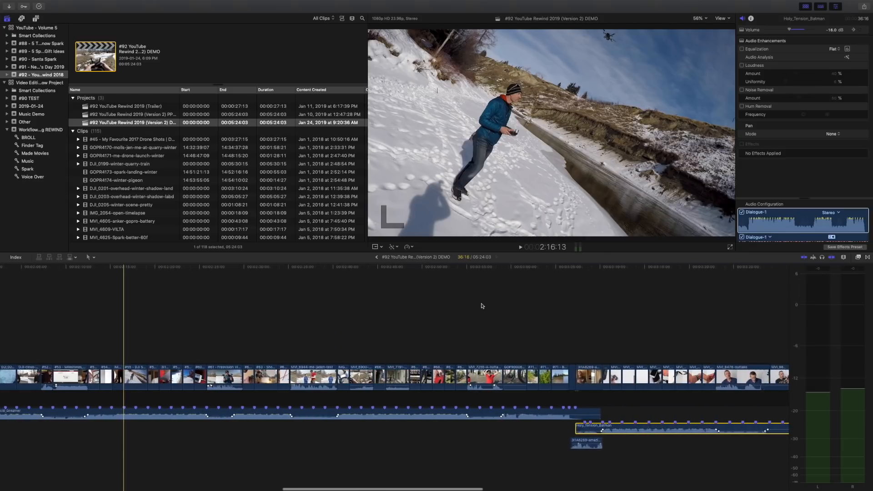
scroll(482, 306, right, 5)
scroll(364, 305, right, 1)
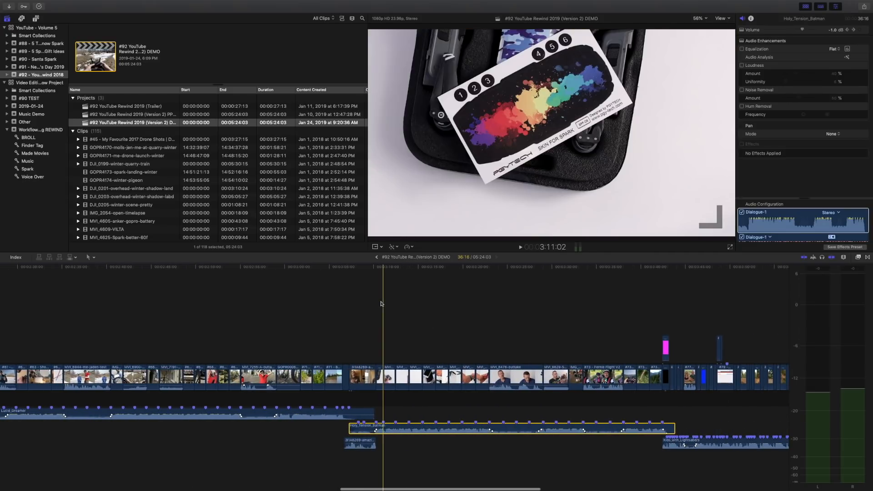
scroll(382, 304, right, 2)
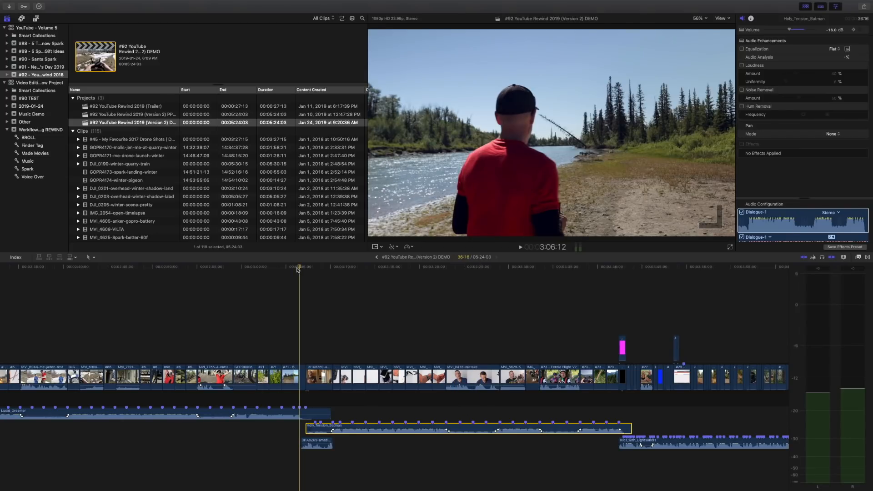
Step: Select the Kids_with_Lightsabers music clip and examine the edits above it from about 3:50 to the waterfall shots near 4:03
click(642, 443)
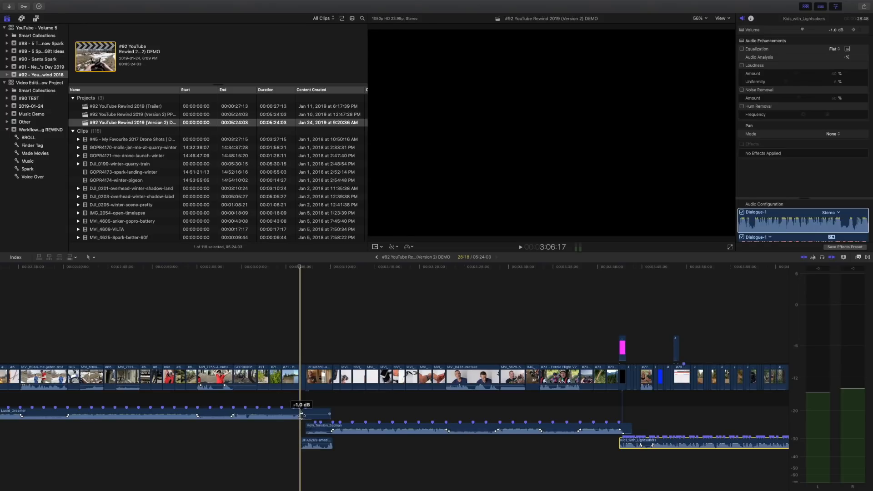
scroll(419, 431, right, 5)
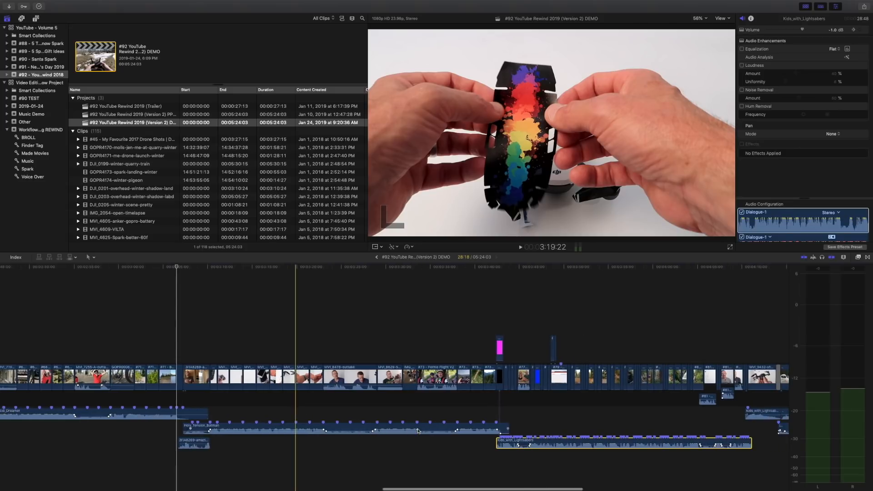
scroll(555, 432, right, 4)
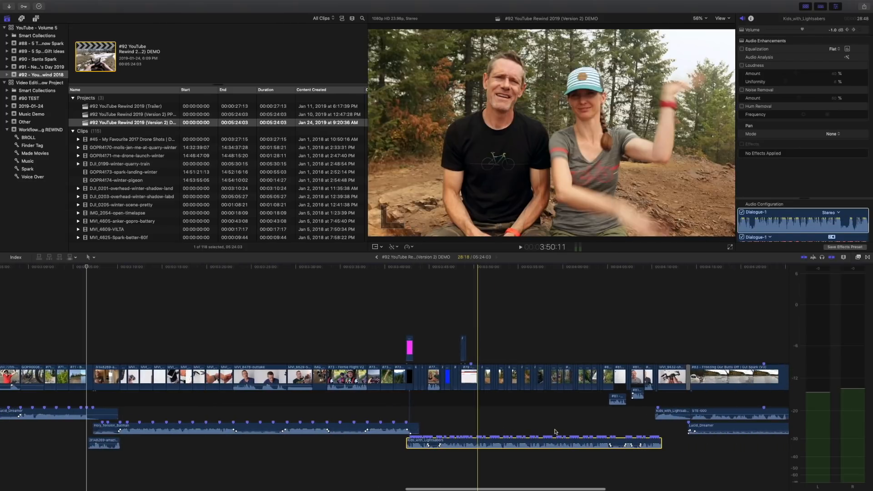
key(super+equal)
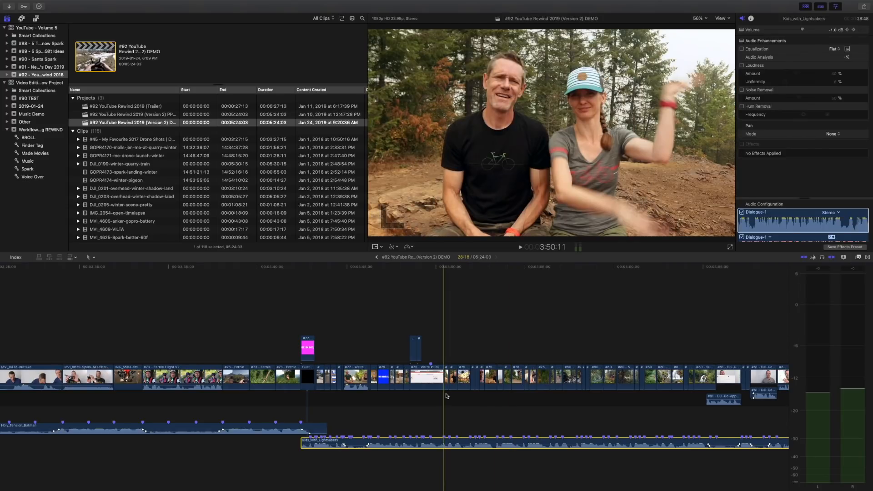
scroll(273, 450, right, 4)
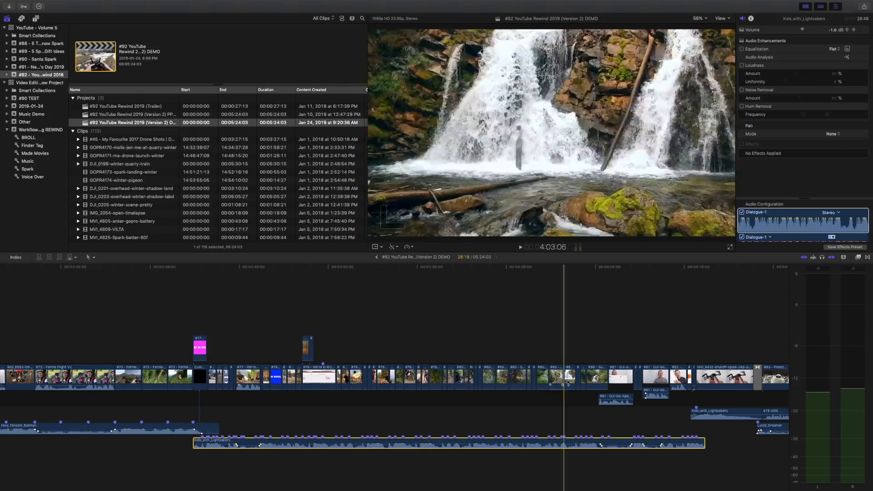
Step: Select the three closing Lucid_Dreamer music clips one after another, and fit the whole project in the timeline
scroll(400, 270, right, 10)
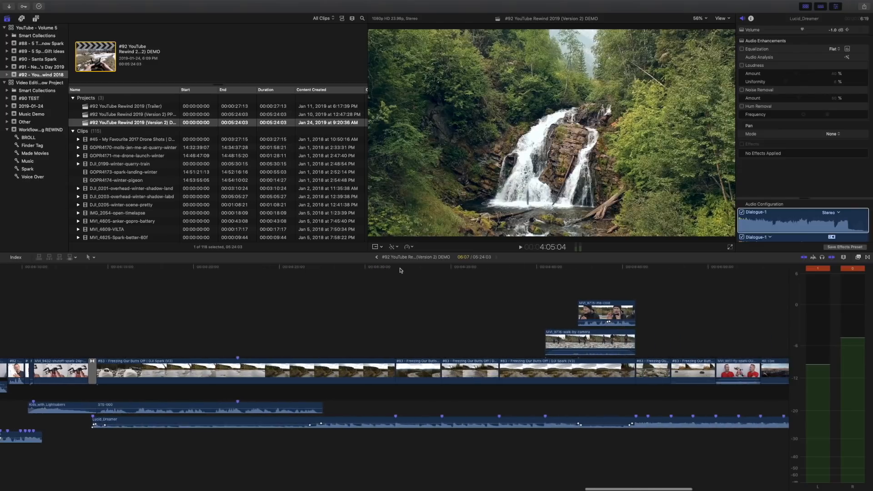
scroll(400, 270, right, 15)
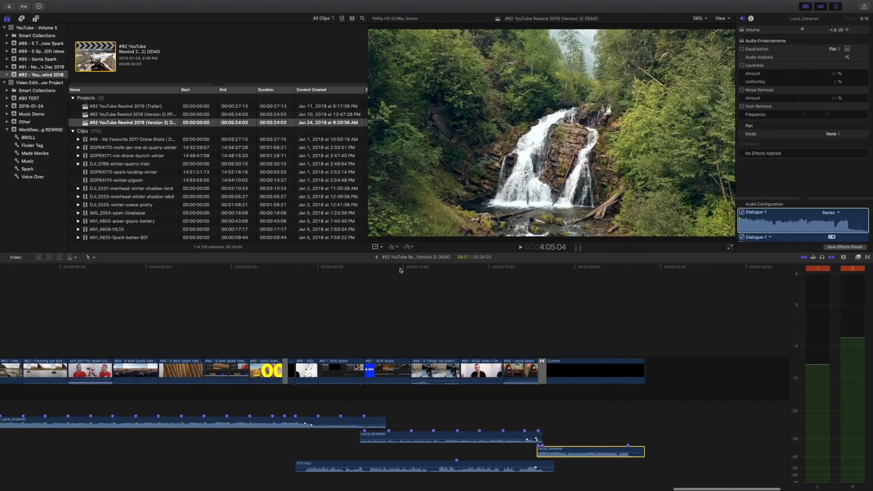
key(super+minus)
key(super+minus)
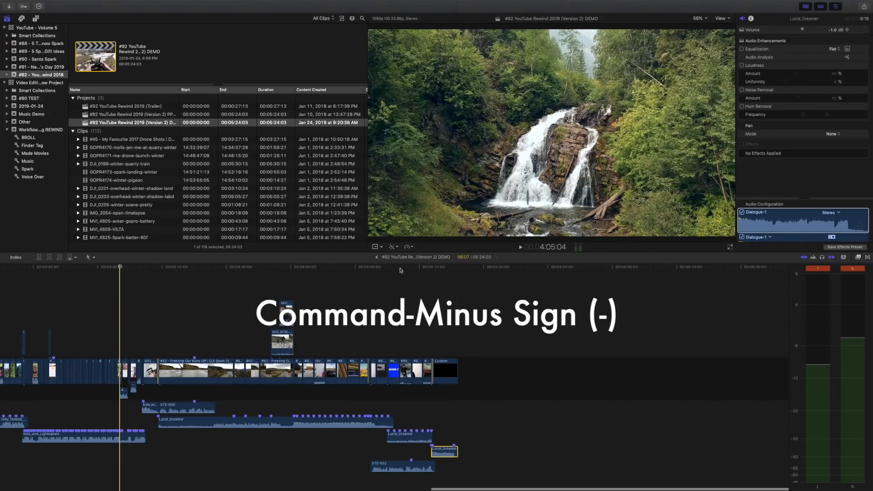
click(196, 420)
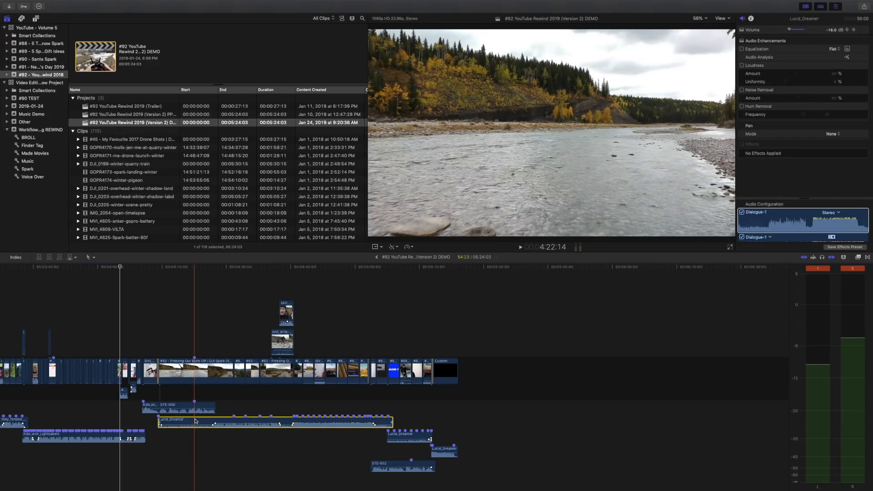
click(400, 437)
click(441, 452)
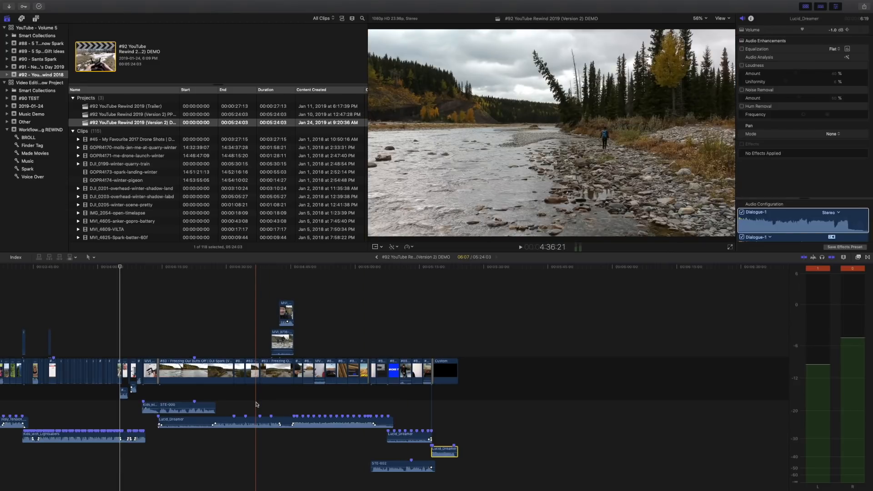
key(shift+z)
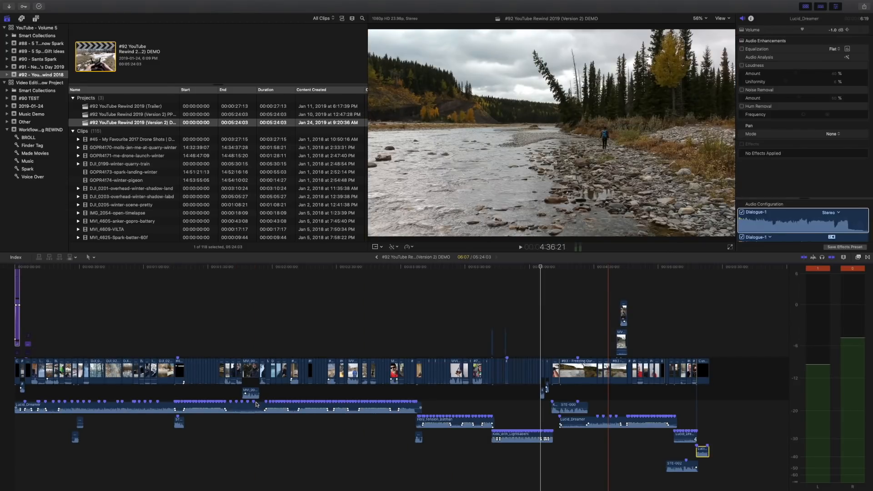